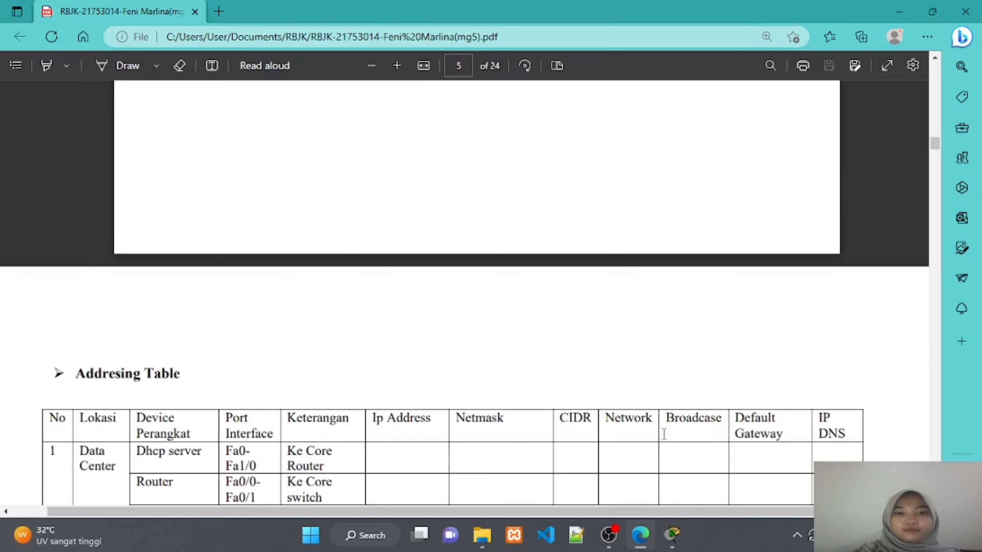
Review the Data Center and Gedung A network device rows in the PDF's addressing table
{"action": "scroll", "coordinate": [664, 434], "scroll_direction": "down", "scroll_amount": 2}
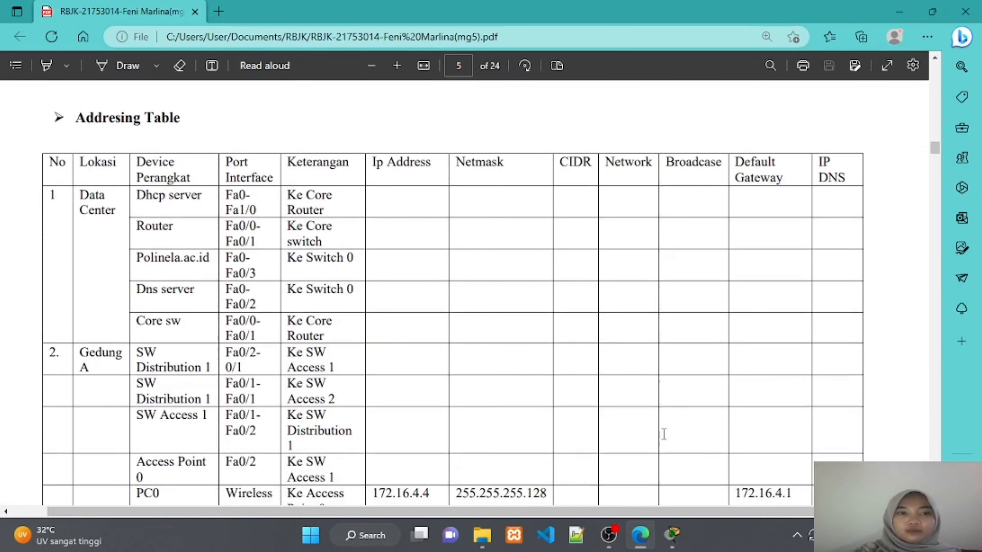
{"action": "scroll", "coordinate": [663, 434], "scroll_direction": "up", "scroll_amount": 1}
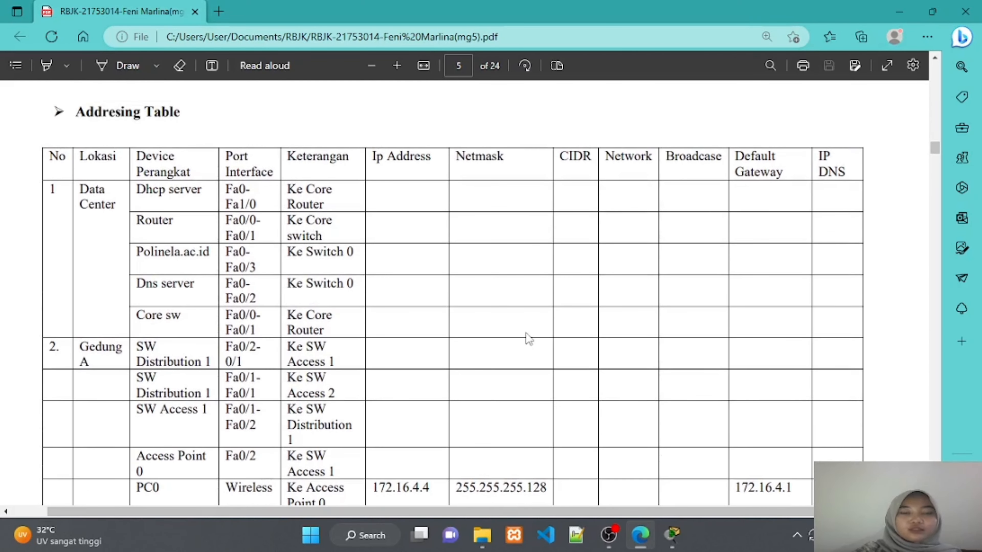
{"action": "scroll", "coordinate": [472, 298], "scroll_direction": "down", "scroll_amount": 1}
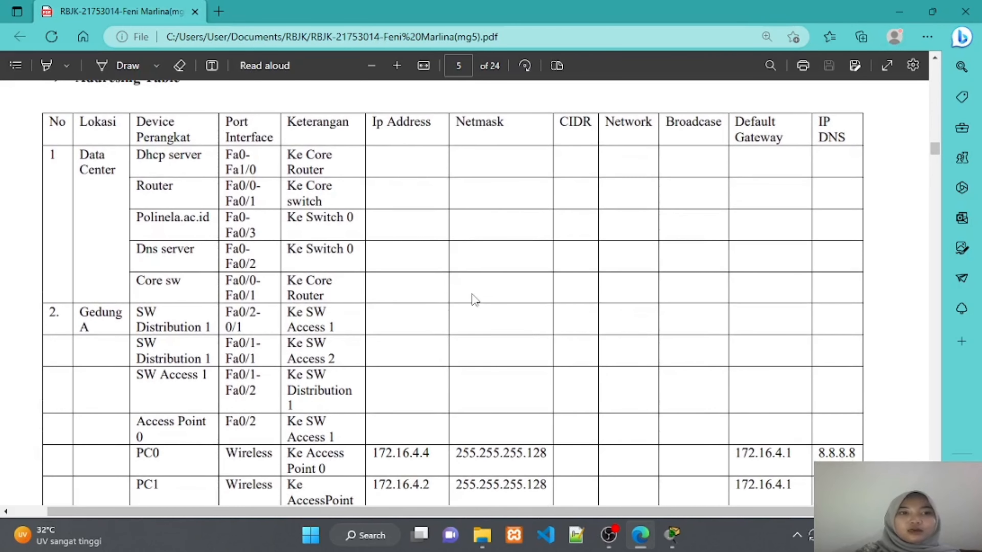
{"action": "scroll", "coordinate": [475, 299], "scroll_direction": "up", "scroll_amount": 2}
{"action": "scroll", "coordinate": [475, 300], "scroll_direction": "left", "scroll_amount": 1}
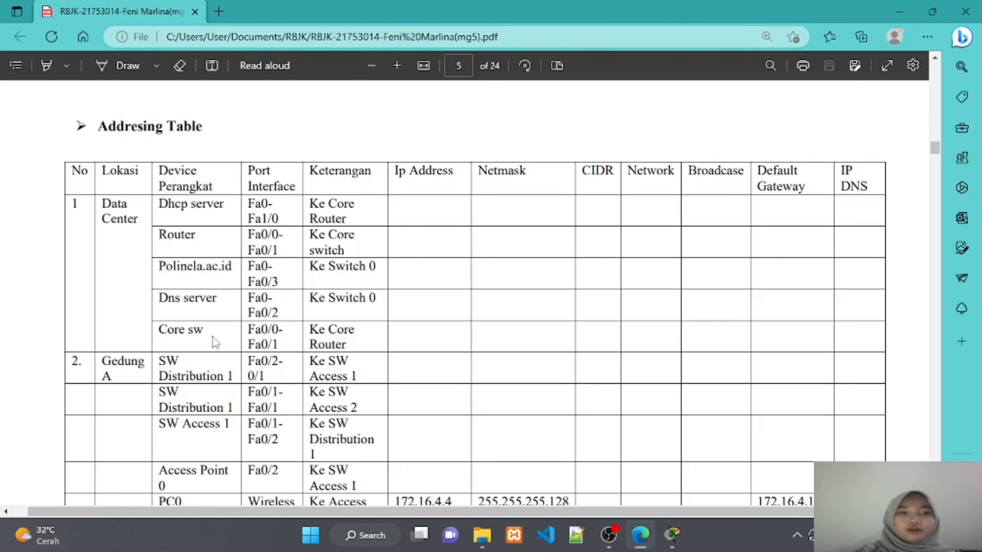
{"action": "scroll", "coordinate": [256, 351], "scroll_direction": "down", "scroll_amount": 4}
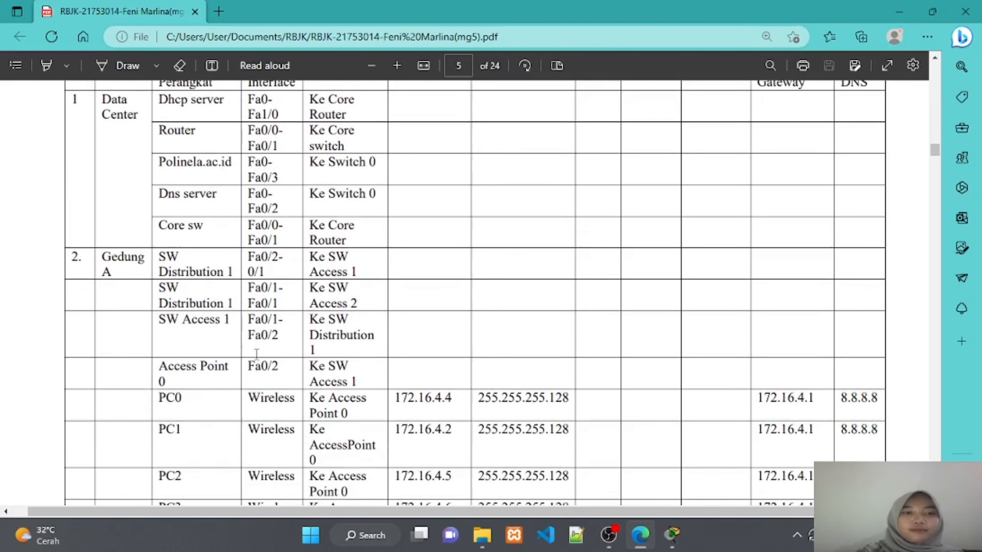
{"action": "scroll", "coordinate": [257, 354], "scroll_direction": "up", "scroll_amount": 2}
{"action": "scroll", "coordinate": [256, 352], "scroll_direction": "down", "scroll_amount": 1}
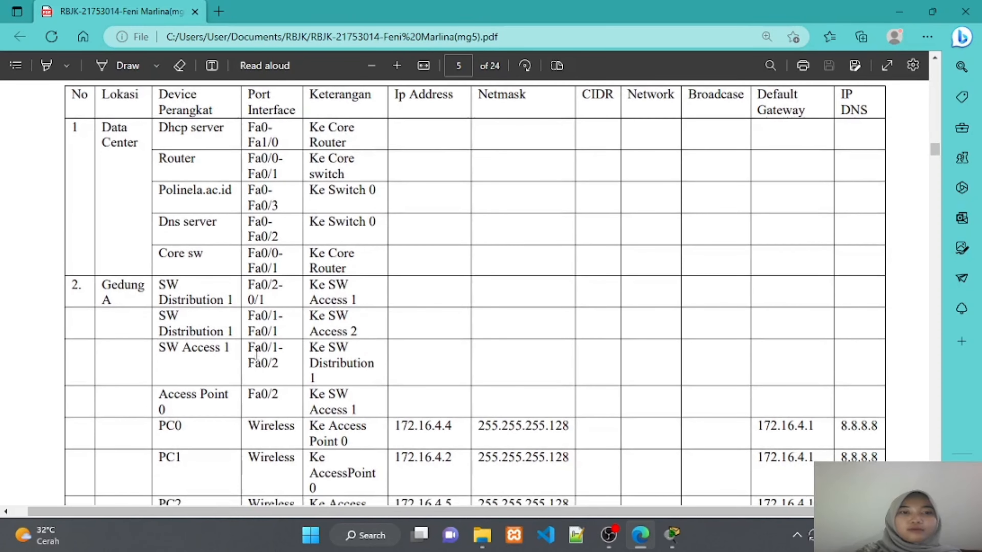
{"action": "scroll", "coordinate": [256, 352], "scroll_direction": "down", "scroll_amount": 1}
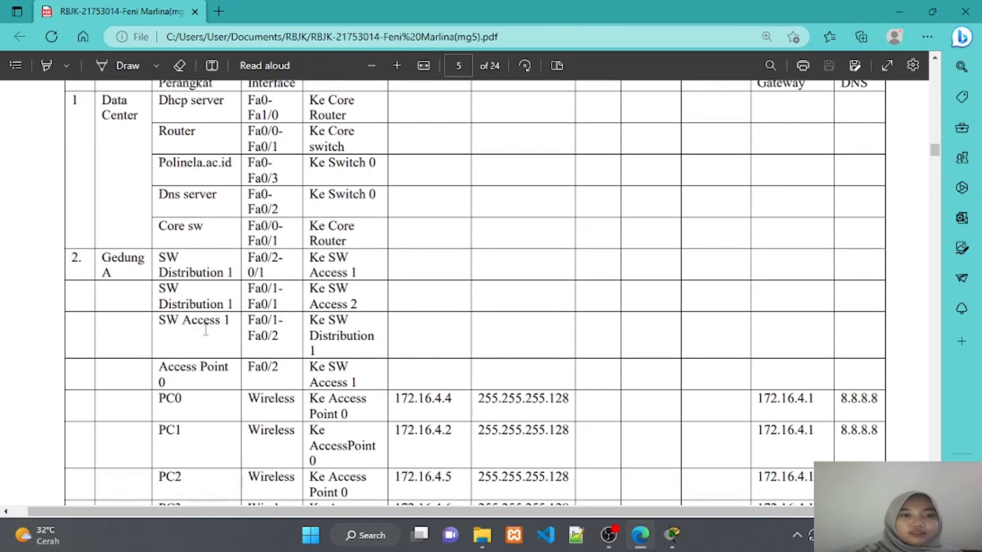
{"action": "scroll", "coordinate": [213, 328], "scroll_direction": "down", "scroll_amount": 1}
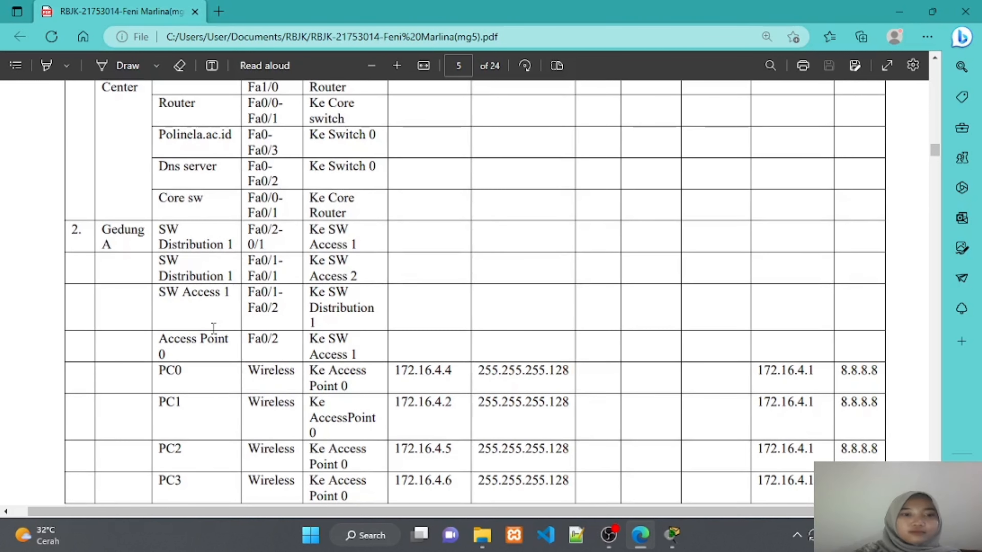
Review the Gedung A PC rows of the addressing table, including their IP addresses, netmasks and gateways
{"action": "scroll", "coordinate": [213, 328], "scroll_direction": "down", "scroll_amount": 5}
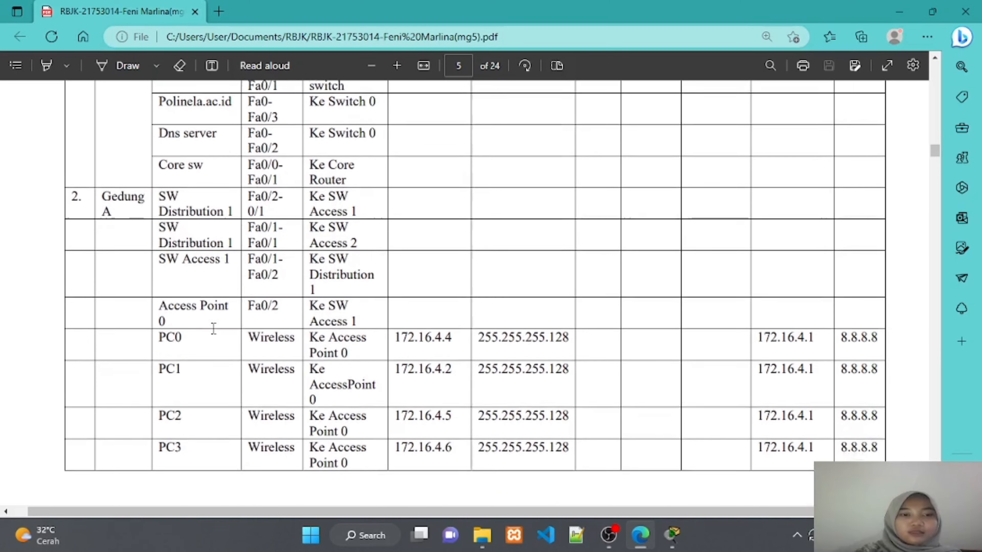
{"action": "scroll", "coordinate": [214, 328], "scroll_direction": "down", "scroll_amount": 7}
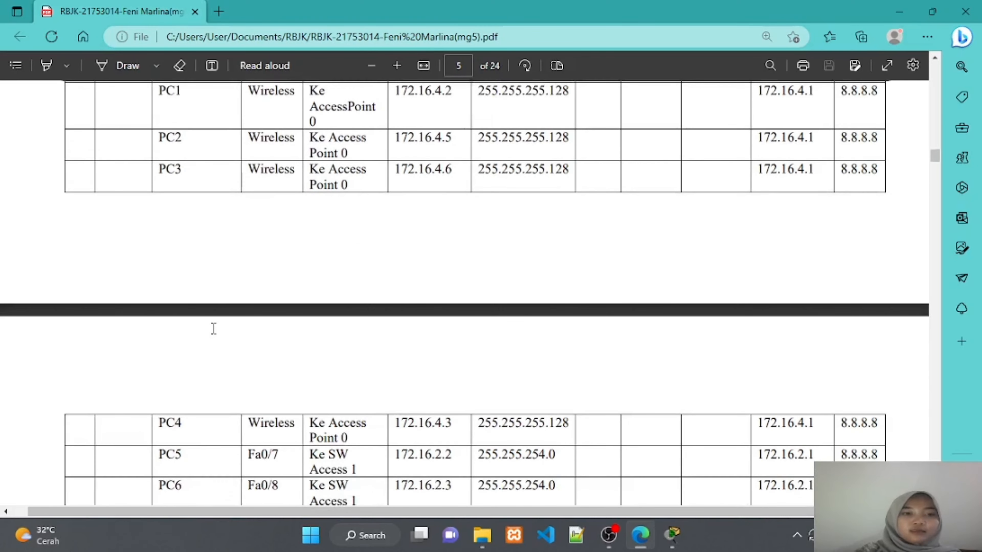
{"action": "scroll", "coordinate": [214, 328], "scroll_direction": "up", "scroll_amount": 6}
{"action": "scroll", "coordinate": [213, 328], "scroll_direction": "down", "scroll_amount": 2}
{"action": "scroll", "coordinate": [213, 327], "scroll_direction": "up", "scroll_amount": 5}
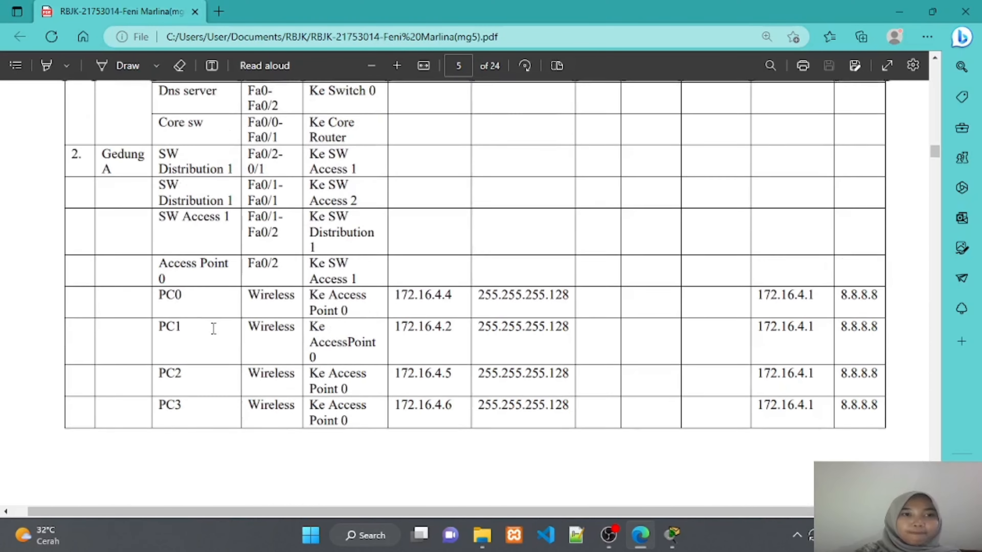
{"action": "scroll", "coordinate": [214, 328], "scroll_direction": "down", "scroll_amount": 6}
{"action": "scroll", "coordinate": [214, 328], "scroll_direction": "down", "scroll_amount": 20}
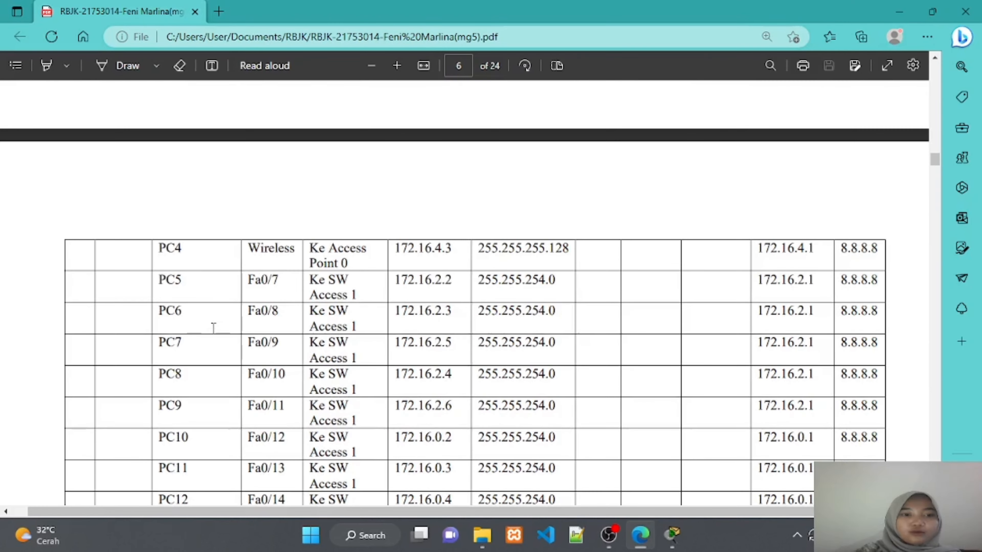
{"action": "scroll", "coordinate": [214, 328], "scroll_direction": "down", "scroll_amount": 10}
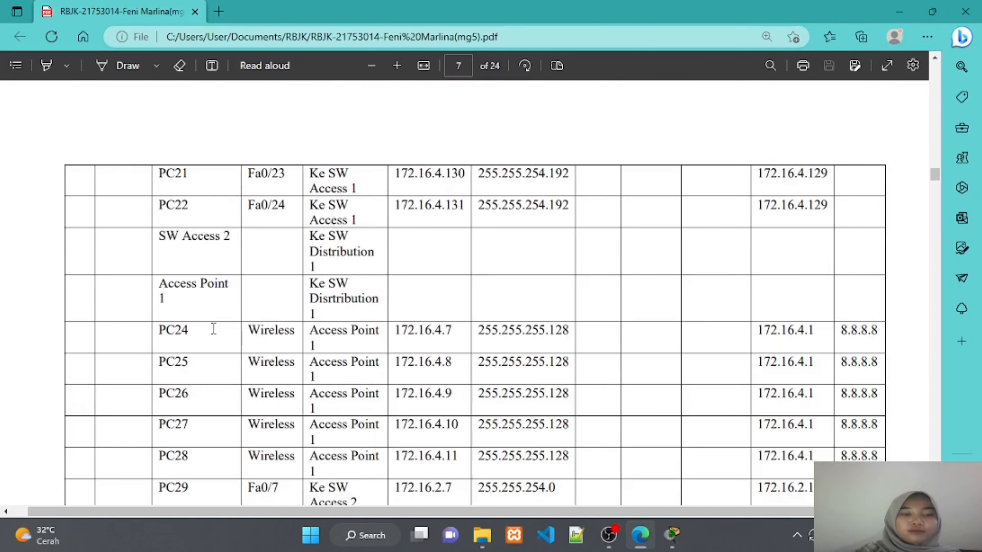
{"action": "scroll", "coordinate": [213, 328], "scroll_direction": "down", "scroll_amount": 8}
{"action": "scroll", "coordinate": [213, 328], "scroll_direction": "down", "scroll_amount": 10}
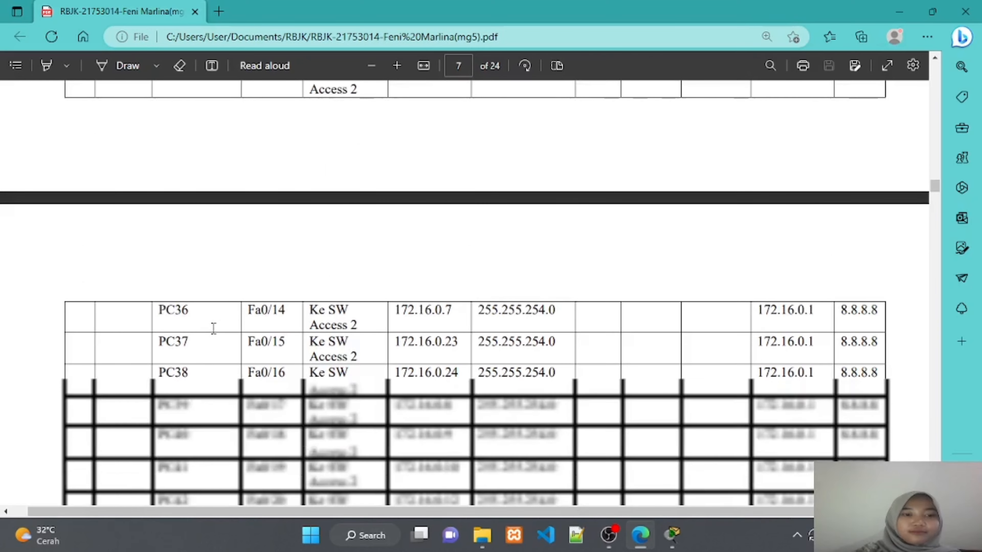
Review the Gedung B rows of the addressing table through PC92
{"action": "scroll", "coordinate": [214, 328], "scroll_direction": "down", "scroll_amount": 5}
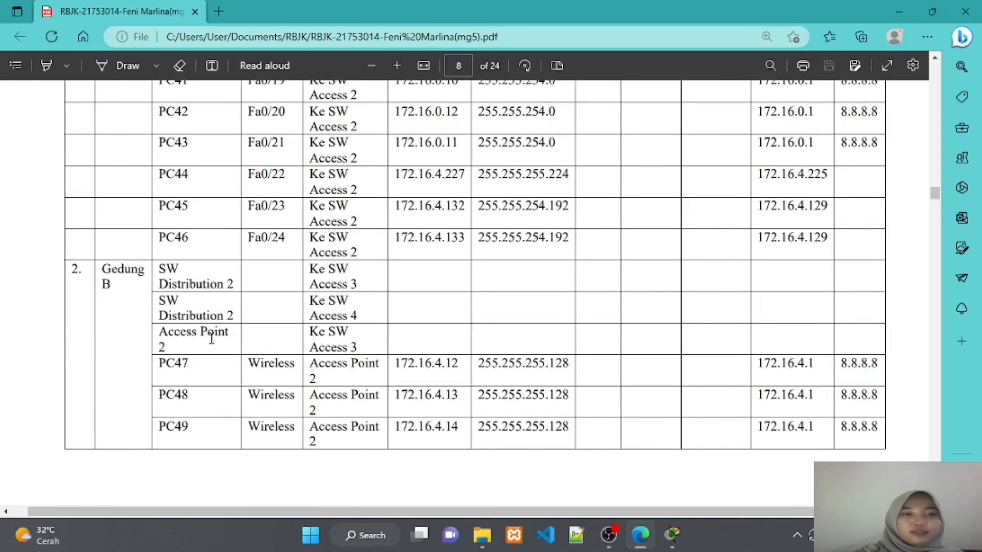
{"action": "scroll", "coordinate": [204, 383], "scroll_direction": "down", "scroll_amount": 4}
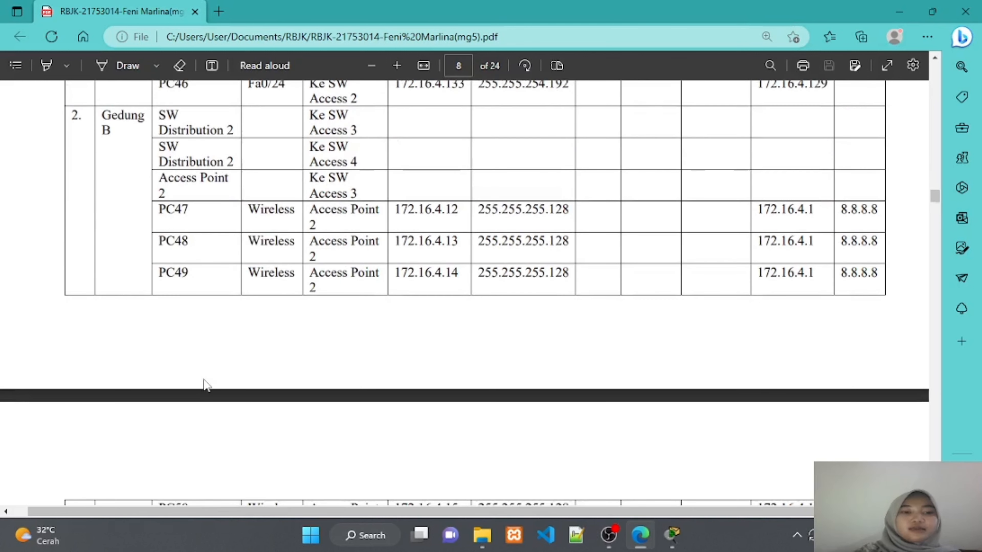
{"action": "scroll", "coordinate": [204, 381], "scroll_direction": "down", "scroll_amount": 20}
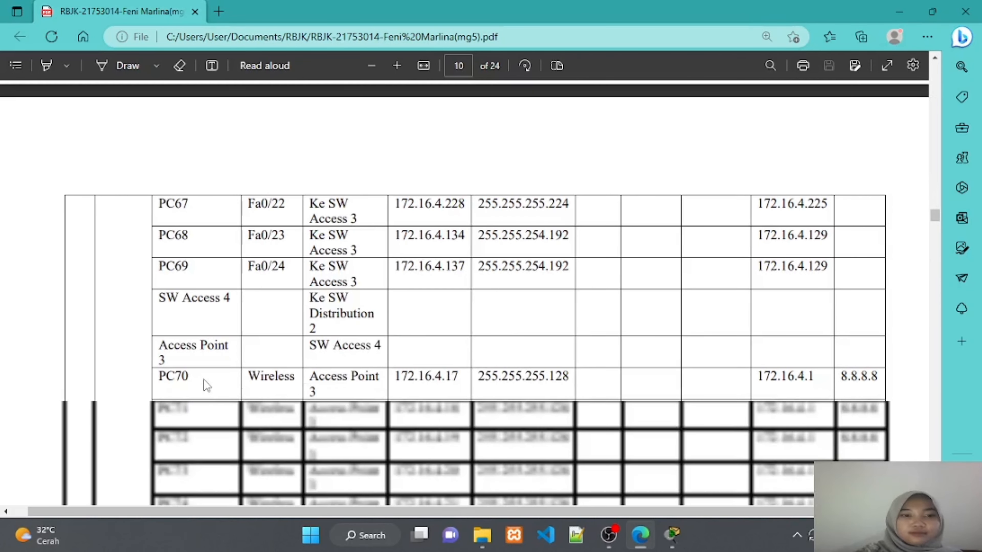
{"action": "scroll", "coordinate": [207, 384], "scroll_direction": "down", "scroll_amount": 10}
{"action": "scroll", "coordinate": [207, 384], "scroll_direction": "down", "scroll_amount": 15}
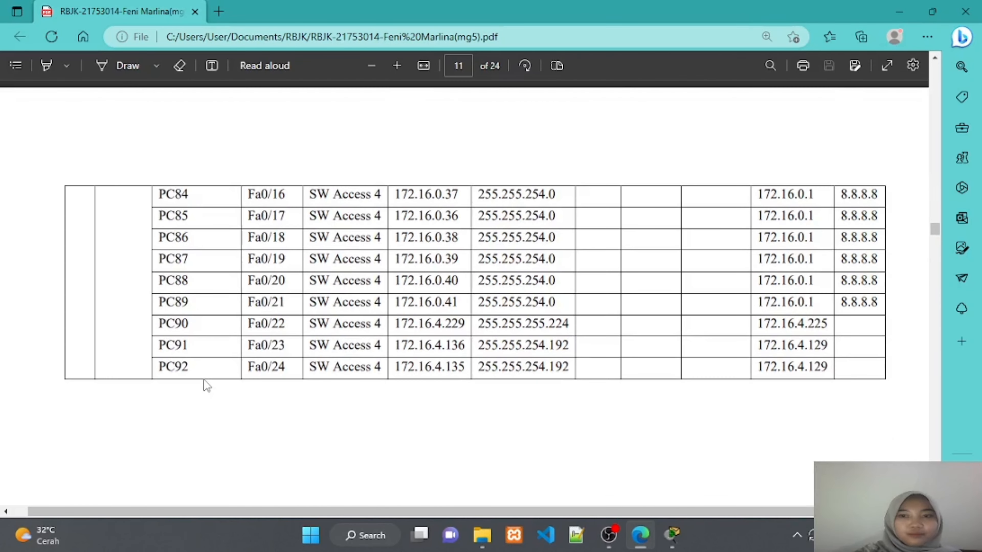
View the Design Topologi diagram on page 12 and examine the same topology's data center and core switch area up close in Cisco Packet Tracer
{"action": "scroll", "coordinate": [207, 386], "scroll_direction": "down", "scroll_amount": 2}
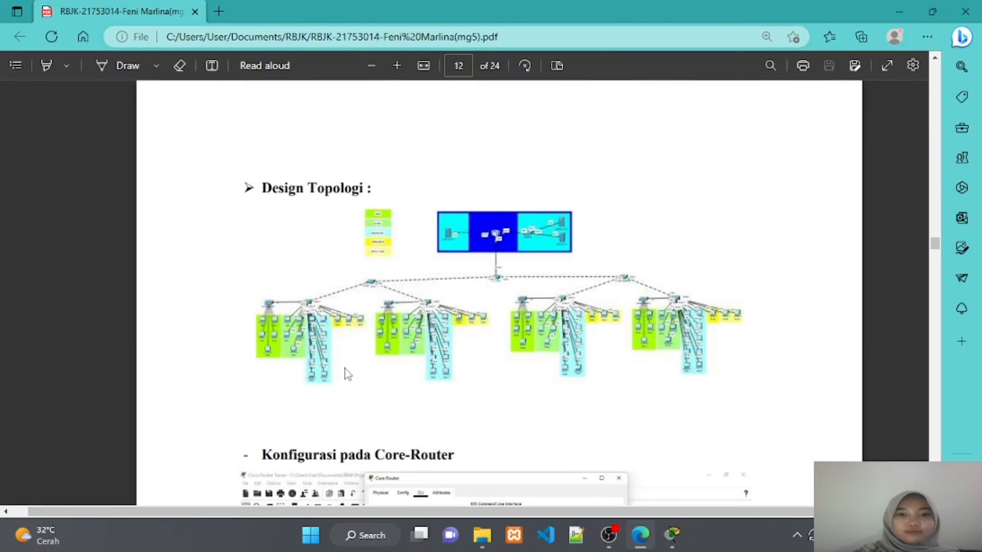
{"action": "scroll", "coordinate": [345, 369], "scroll_direction": "right", "scroll_amount": 2}
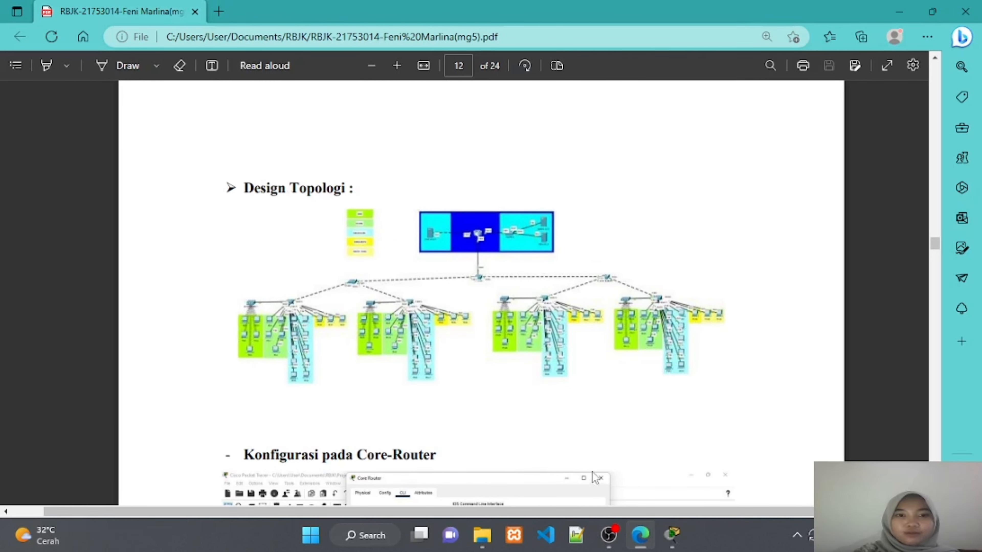
{"action": "mouse_move", "coordinate": [674, 537]}
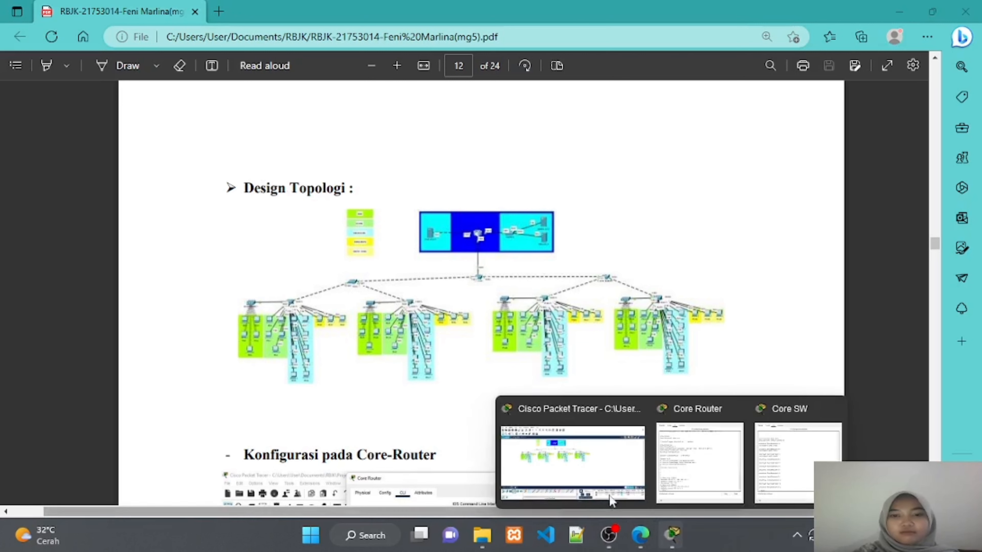
{"action": "left_click", "coordinate": [587, 500]}
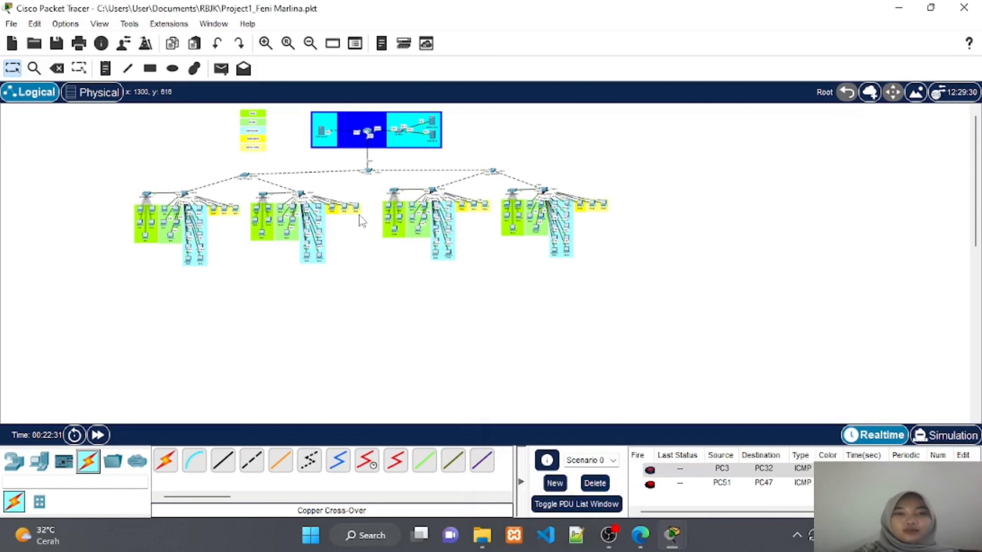
{"action": "left_click", "coordinate": [266, 44]}
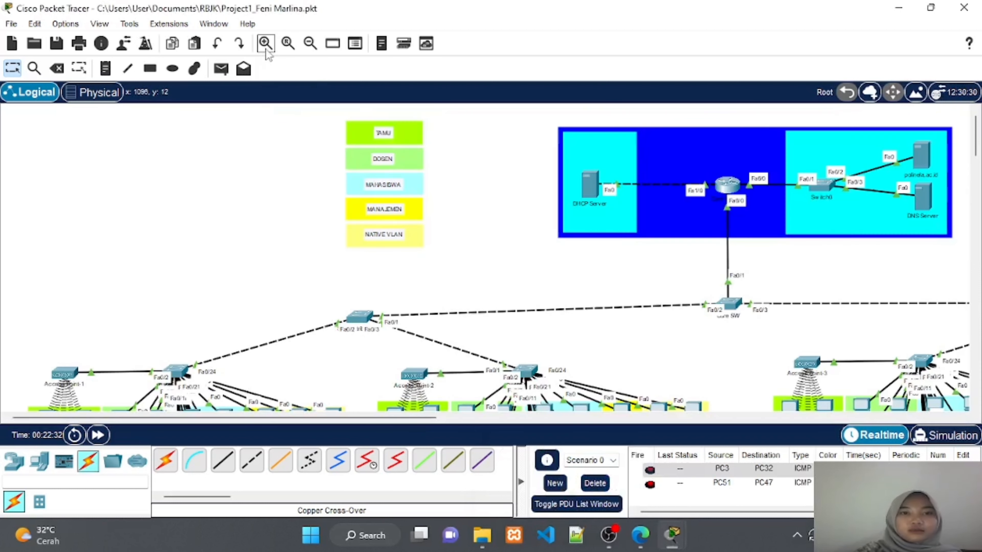
{"action": "scroll", "coordinate": [526, 190], "scroll_direction": "right", "scroll_amount": 5}
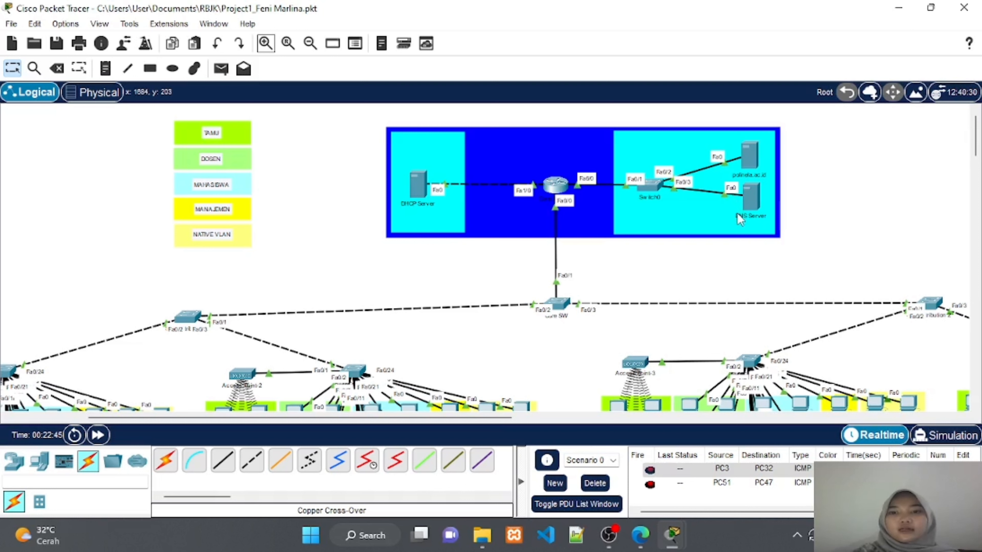
{"action": "mouse_move", "coordinate": [739, 218]}
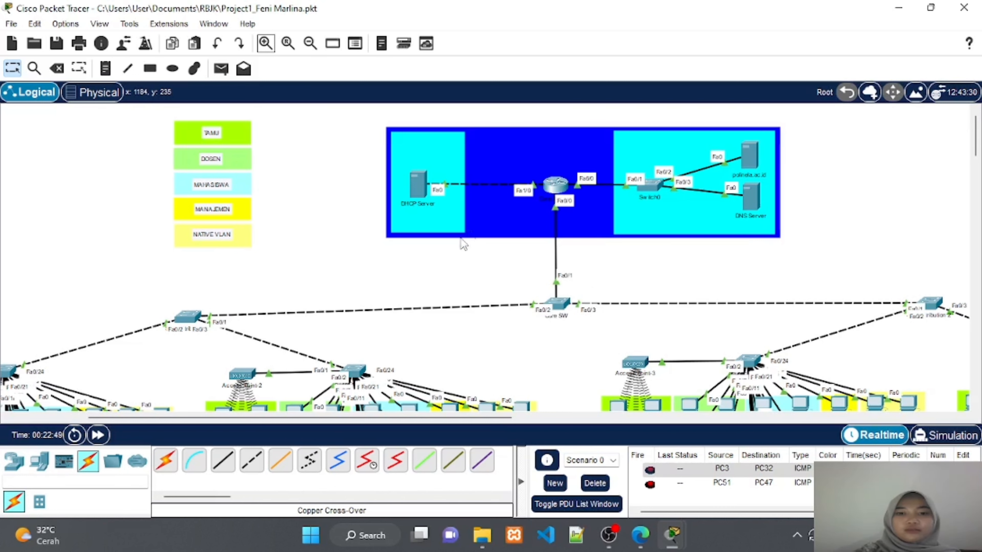
{"action": "scroll", "coordinate": [446, 261], "scroll_direction": "left", "scroll_amount": 5}
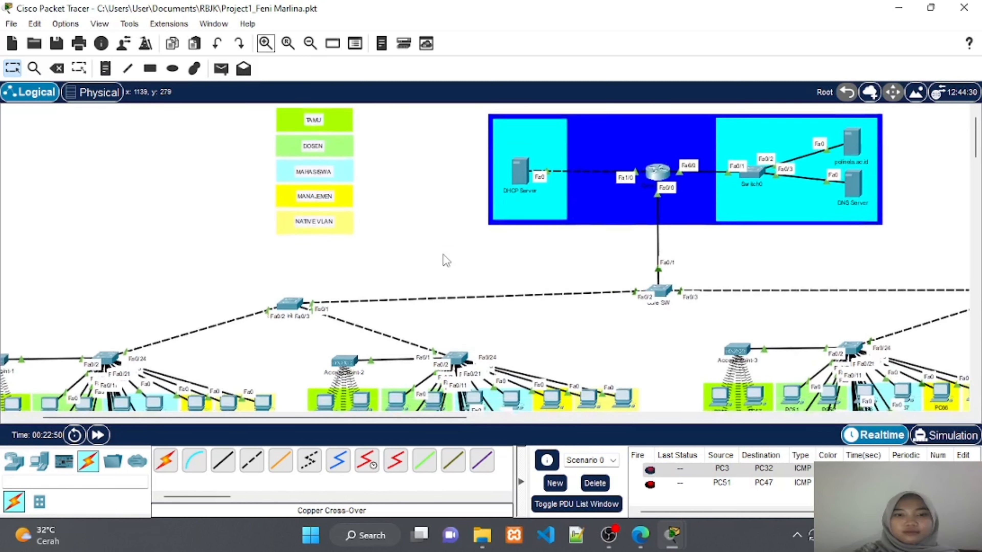
{"action": "scroll", "coordinate": [583, 277], "scroll_direction": "right", "scroll_amount": 4}
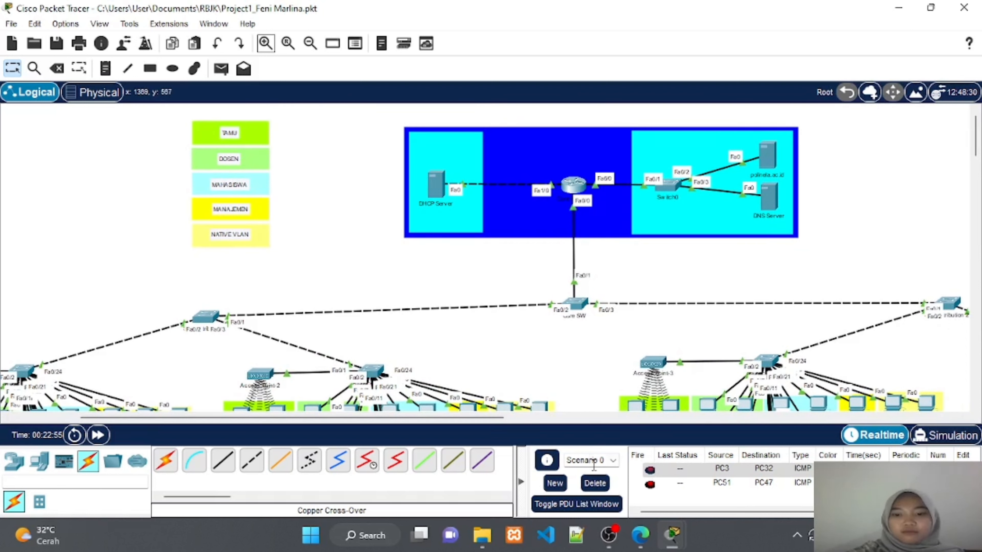
Switch back to the PDF in Microsoft Edge and view the Konfigurasi pada Core-Router section
{"action": "left_click", "coordinate": [637, 538]}
{"action": "scroll", "coordinate": [543, 367], "scroll_direction": "down", "scroll_amount": 5}
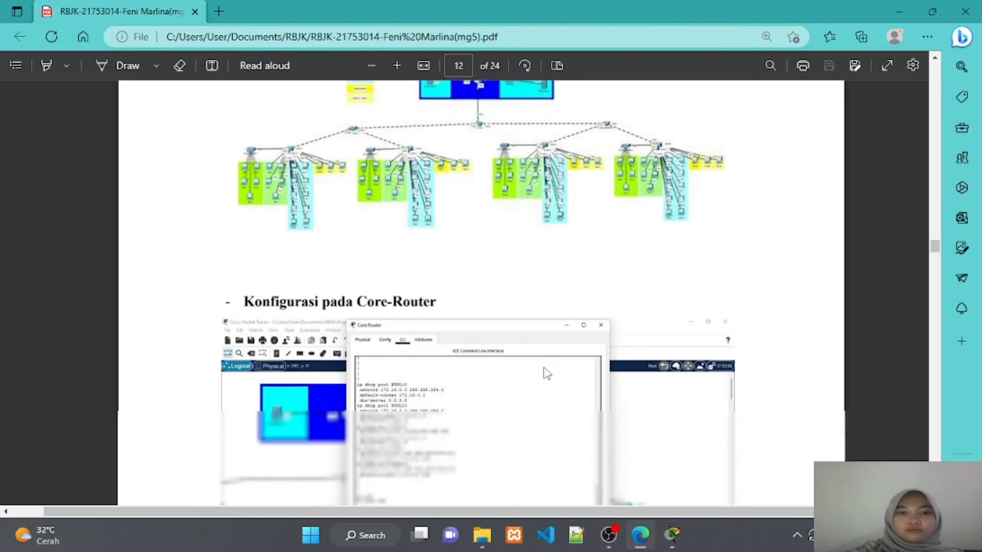
{"action": "scroll", "coordinate": [544, 367], "scroll_direction": "down", "scroll_amount": 2}
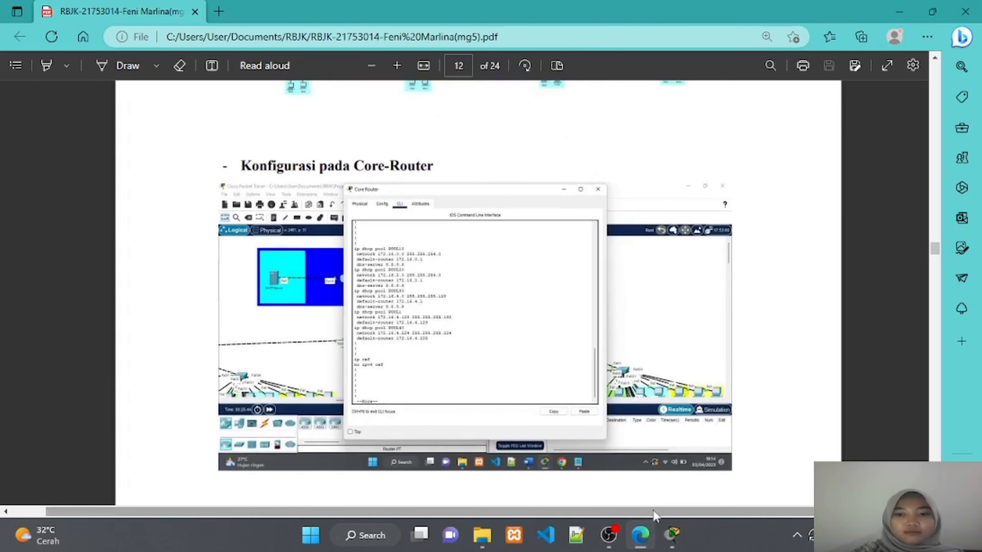
Switch to Cisco Packet Tracer, open the Core Router's command line and start its console session
{"action": "mouse_move", "coordinate": [674, 541]}
{"action": "left_click", "coordinate": [605, 458]}
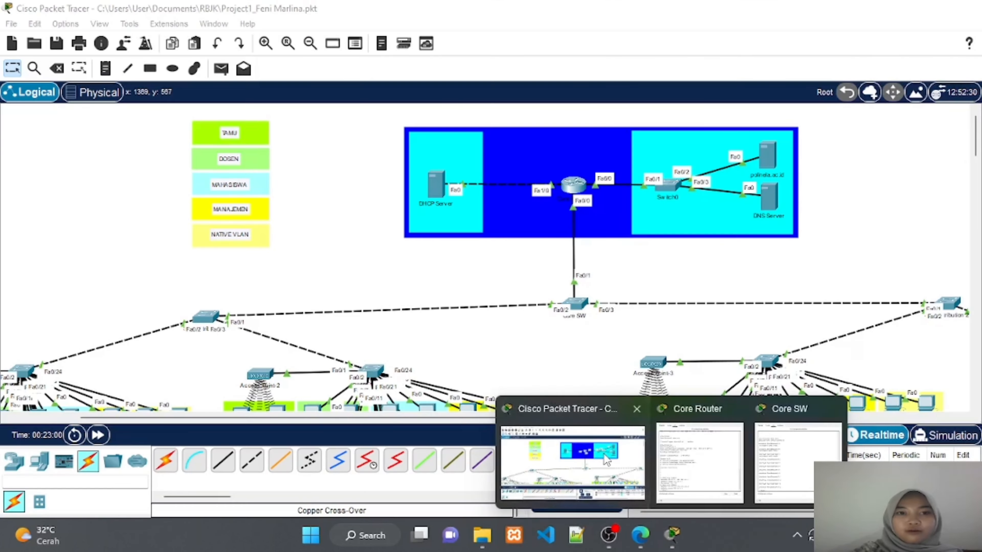
{"action": "left_click", "coordinate": [568, 189]}
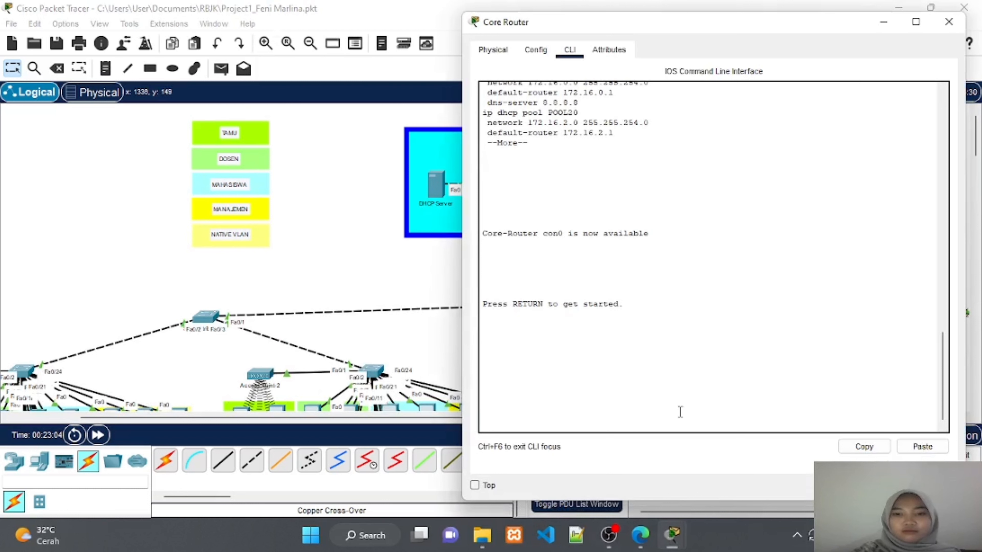
{"action": "key", "text": "Return"}
{"action": "key", "text": "Return"}
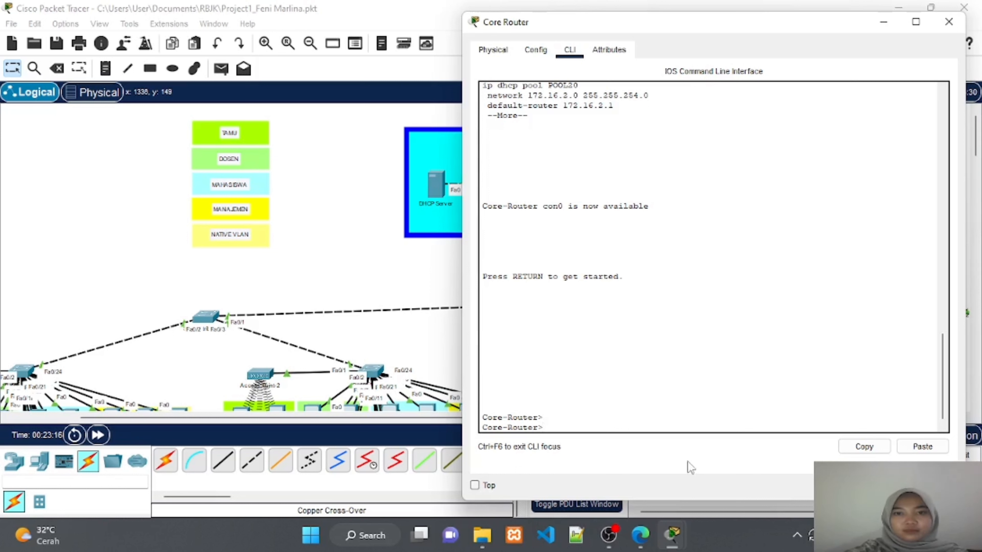
Try to display the Core Router's running configuration with the command "do show run"
{"action": "type", "text": "do s"}
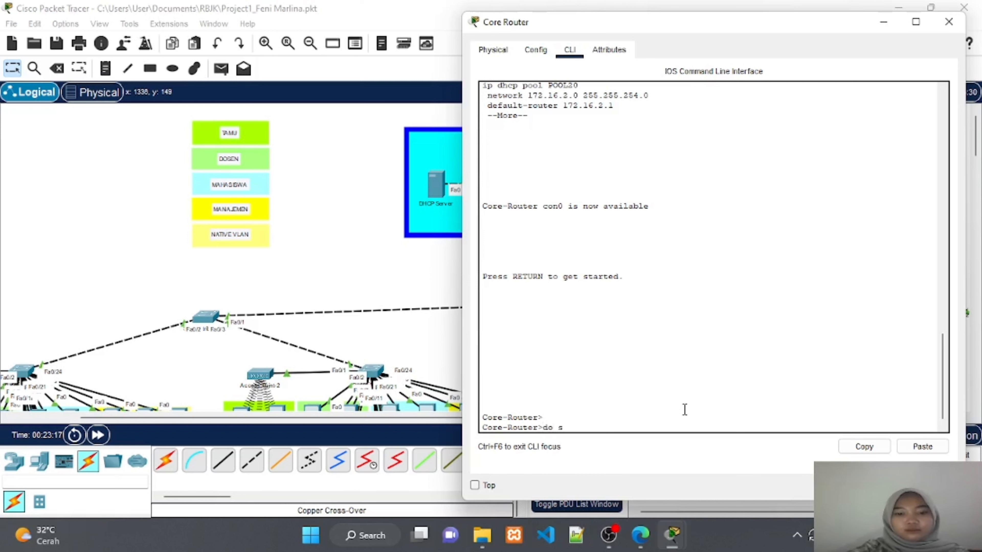
{"action": "type", "text": "how r"}
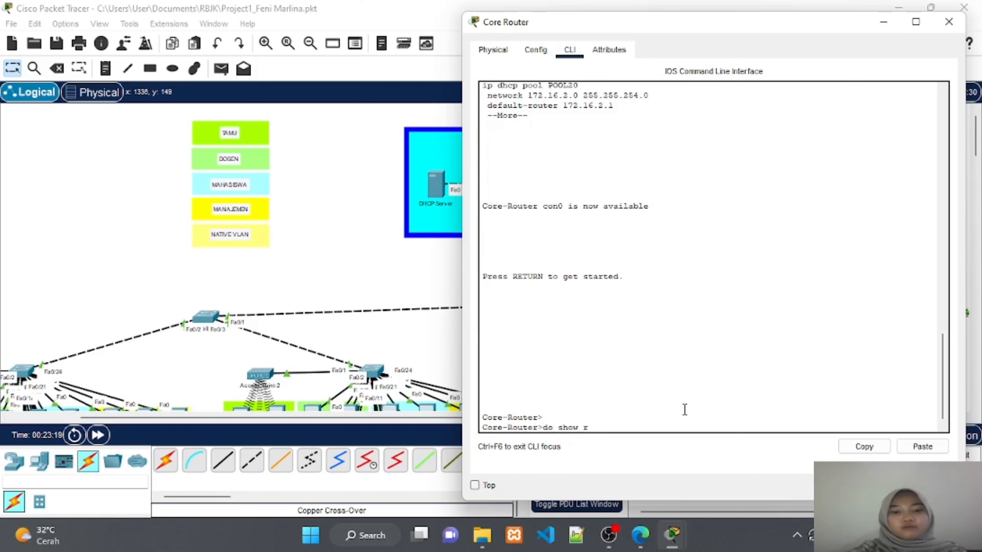
{"action": "type", "text": "un"}
{"action": "key", "text": "Return"}
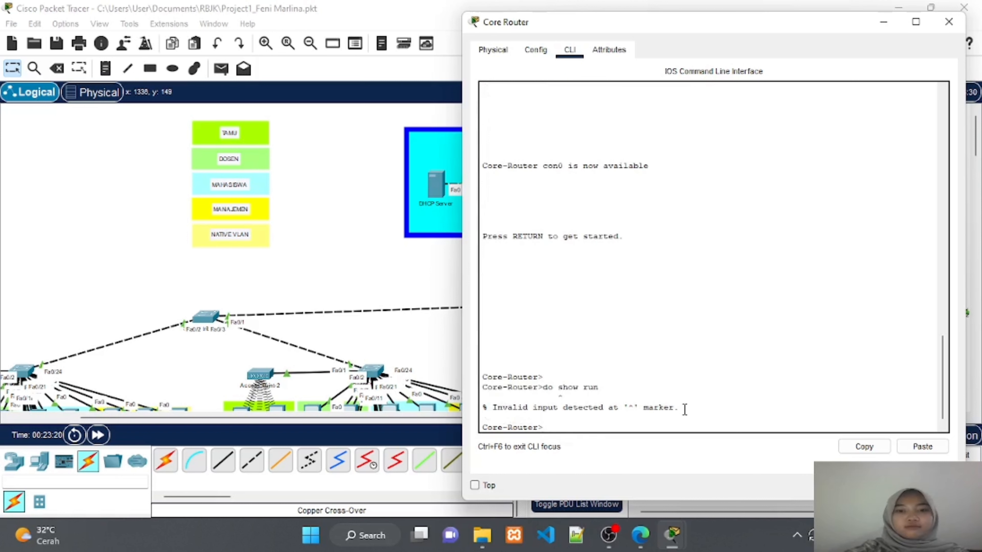
Enter the Core Router's global configuration mode with "en" and "conf t", and display its running configuration with "do show run"
{"action": "type", "text": "en"}
{"action": "key", "text": "Return"}
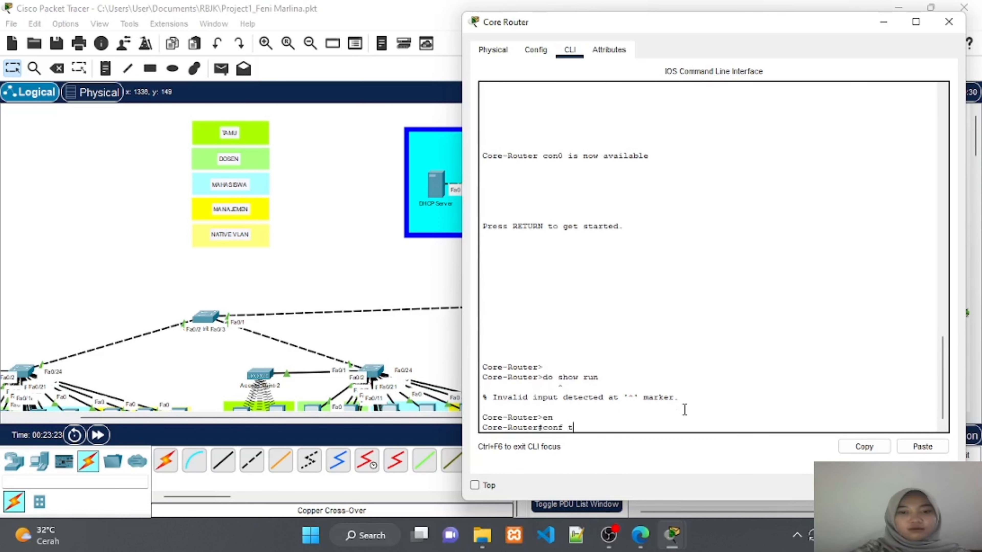
{"action": "key", "text": "Return"}
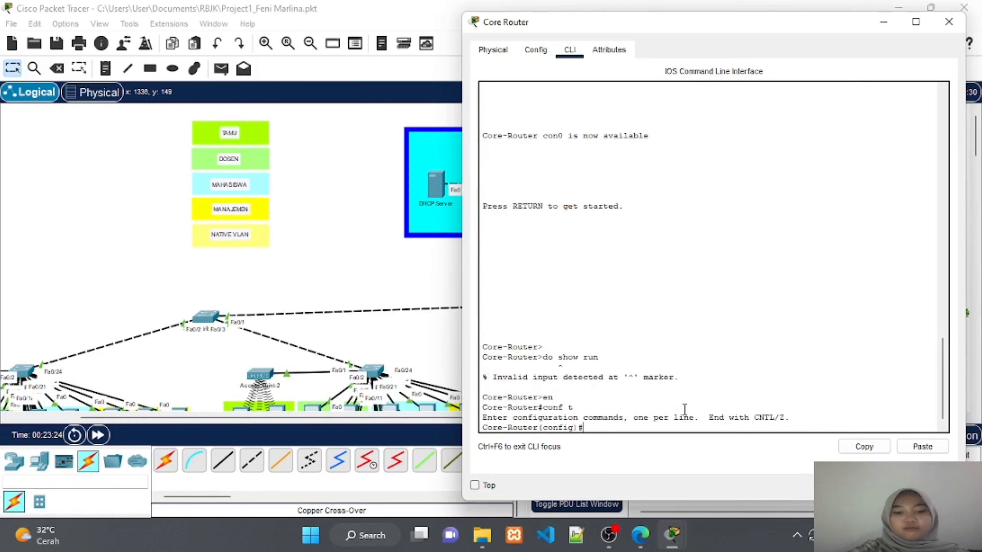
{"action": "type", "text": "do show run"}
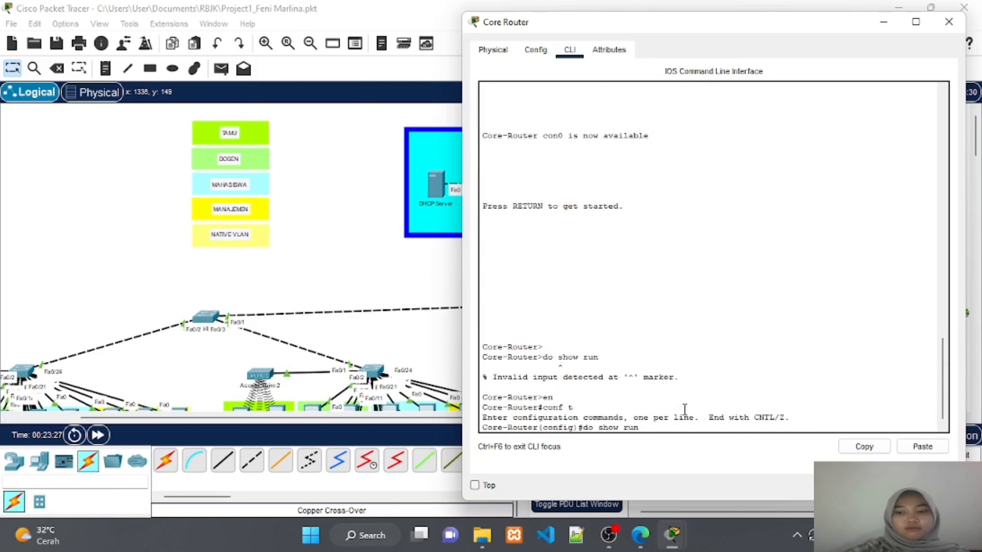
{"action": "key", "text": "Return"}
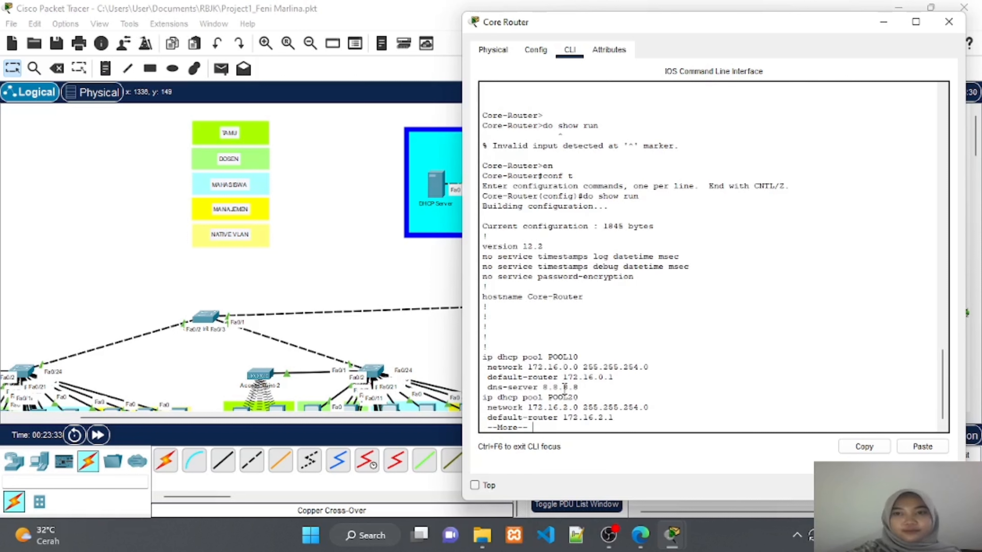
{"action": "left_click", "coordinate": [884, 23]}
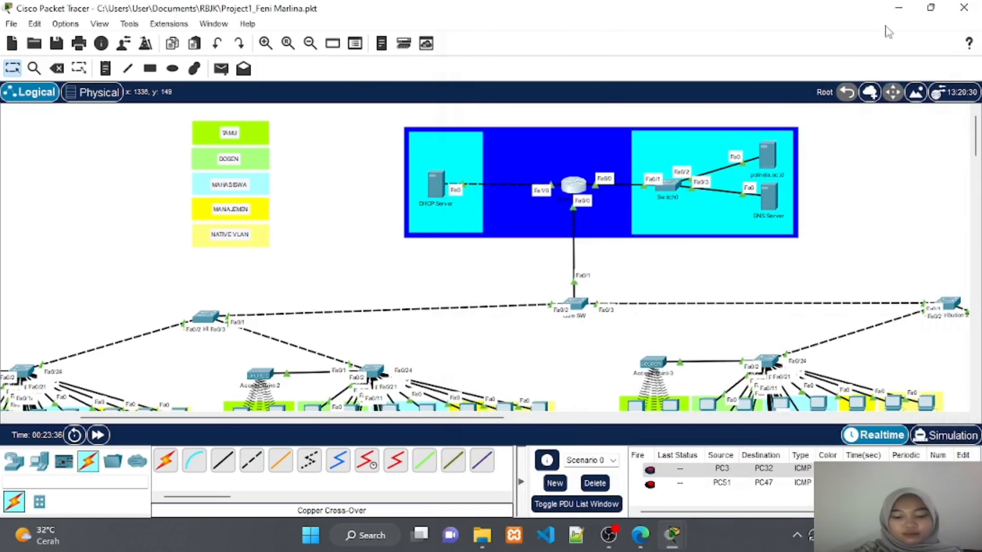
Switch to the PDF in Microsoft Edge and view the end of page 12 up to the Konfigurasi SW-Distribution-1 heading
{"action": "left_click", "coordinate": [754, 92]}
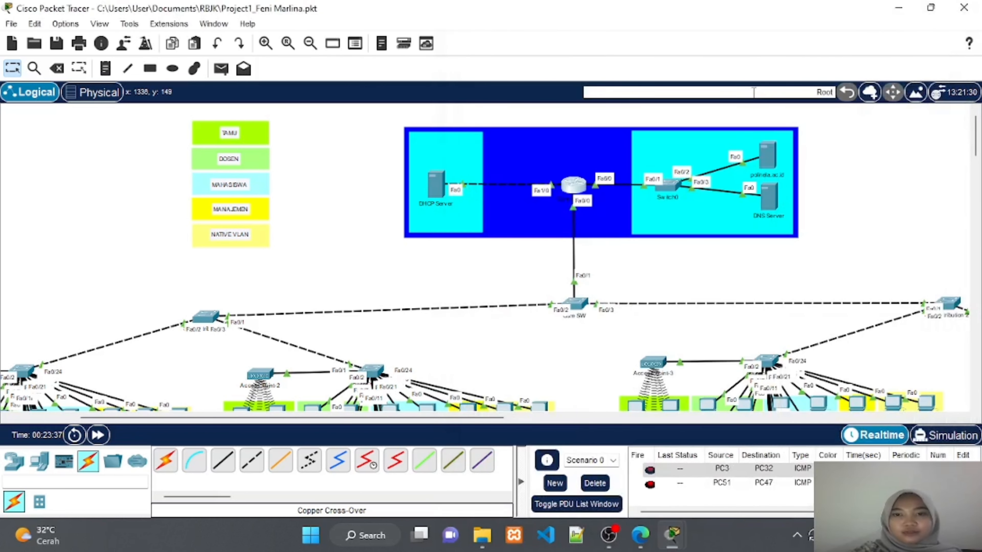
{"action": "left_click", "coordinate": [641, 543]}
{"action": "scroll", "coordinate": [591, 506], "scroll_direction": "down", "scroll_amount": 8}
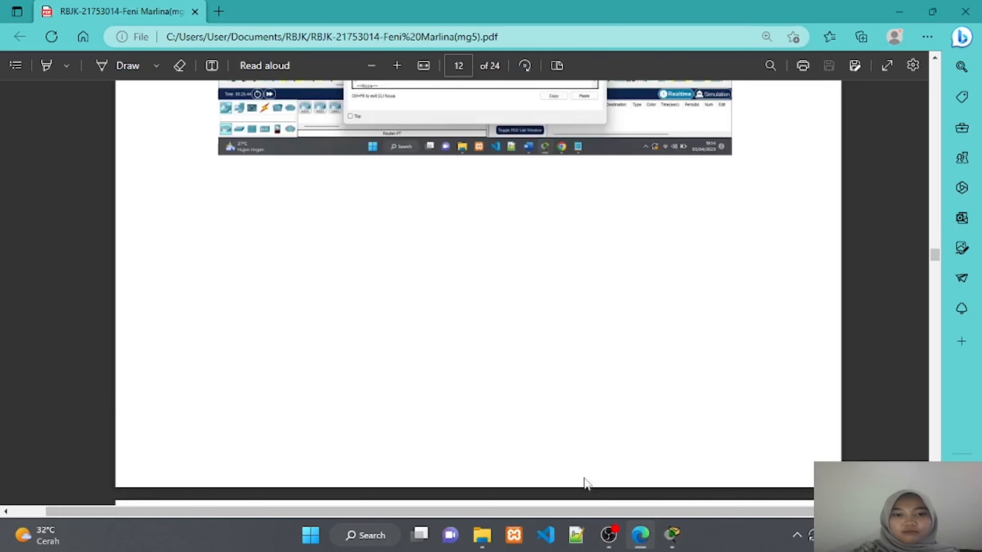
{"action": "scroll", "coordinate": [586, 483], "scroll_direction": "down", "scroll_amount": 4}
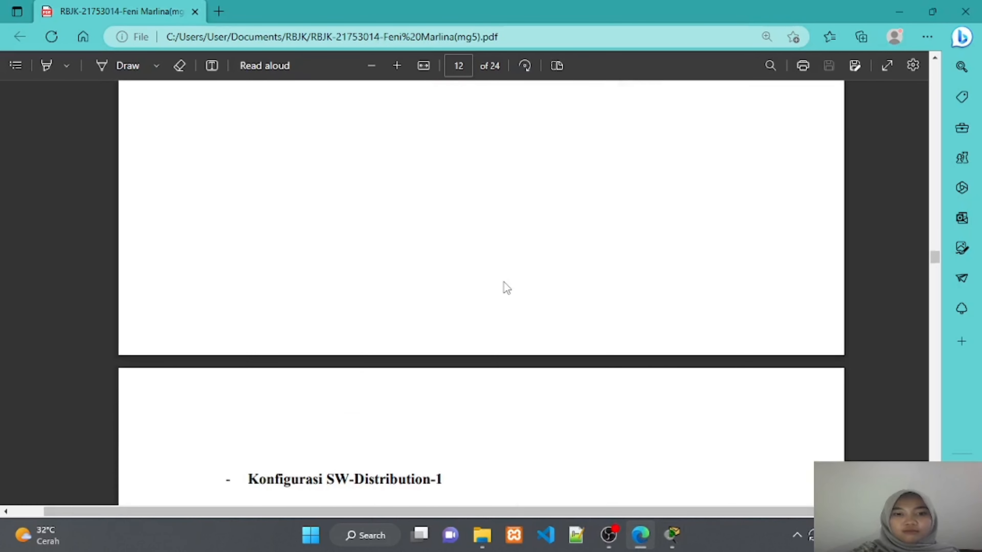
{"action": "mouse_move", "coordinate": [672, 535]}
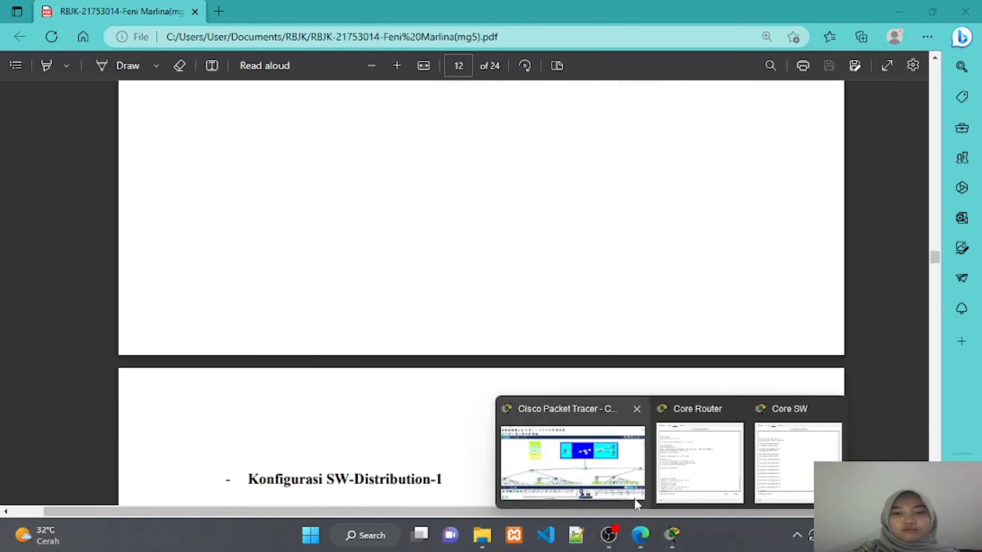
Switch to Cisco Packet Tracer, start the Core SW's console session and enter global configuration mode with "en" and "conf t"
{"action": "left_click", "coordinate": [621, 490]}
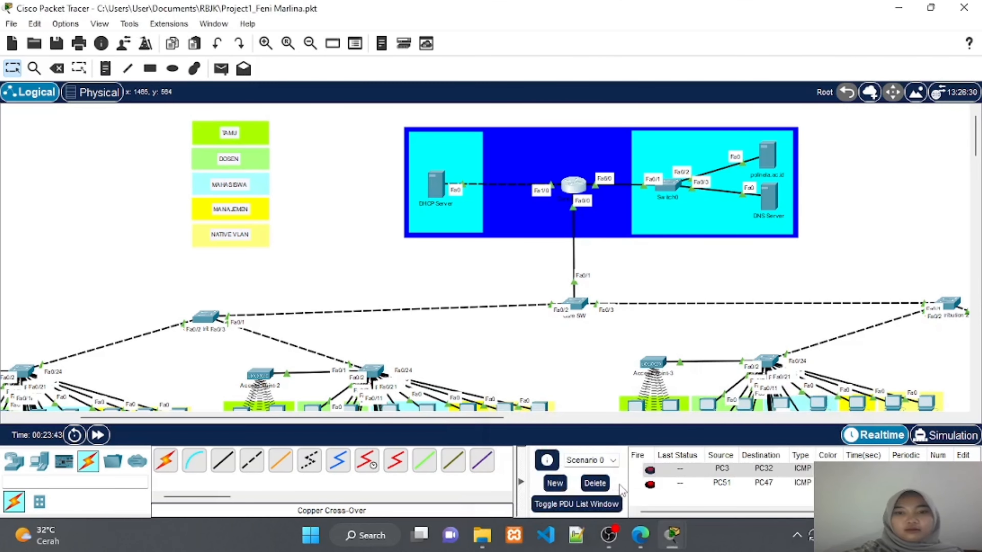
{"action": "left_click", "coordinate": [583, 307]}
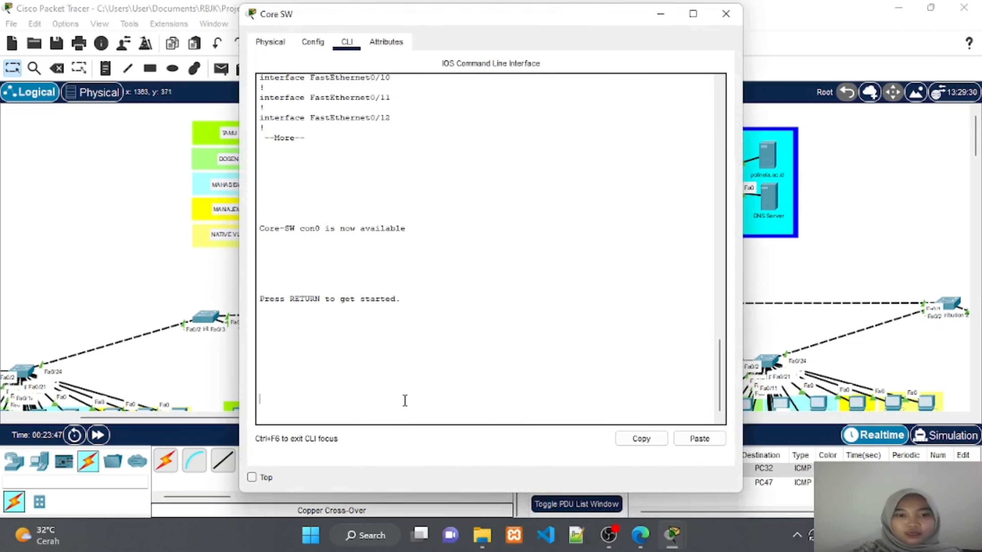
{"action": "key", "text": "Return"}
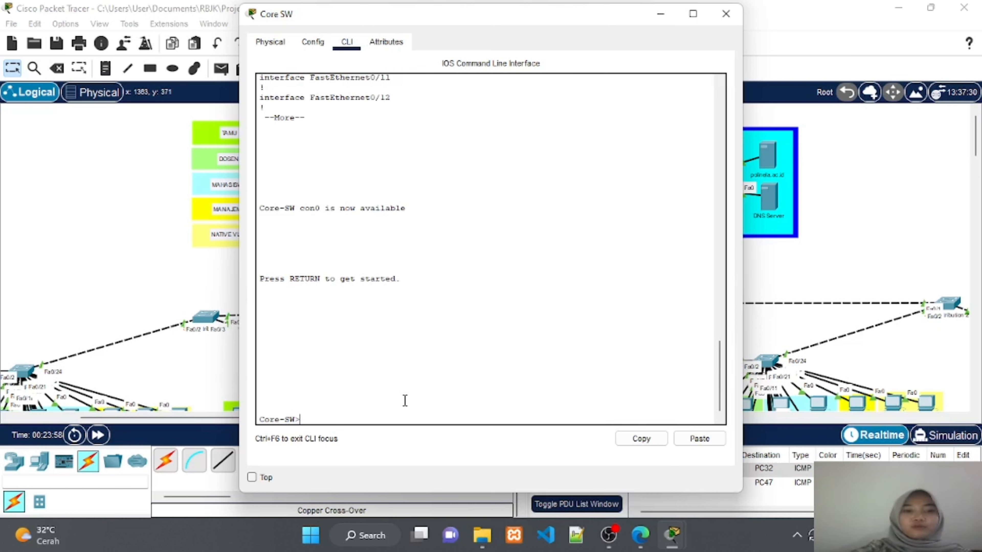
{"action": "type", "text": "en"}
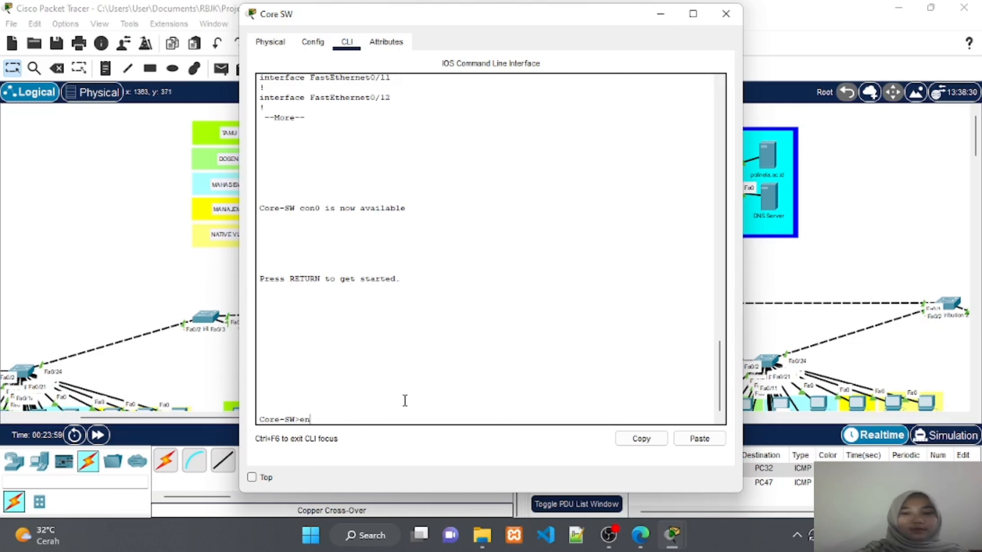
{"action": "key", "text": "Return"}
{"action": "type", "text": "con"}
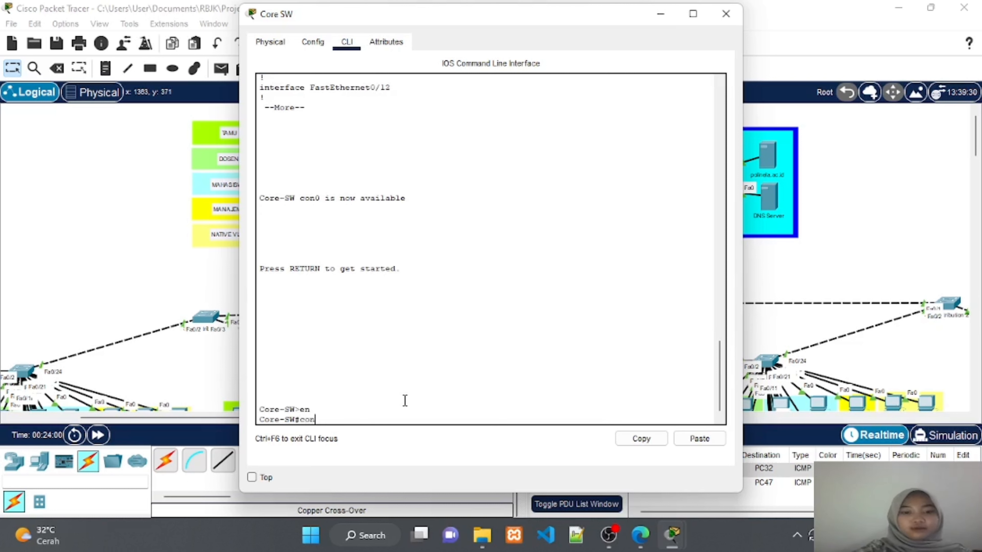
{"action": "type", "text": "f t"}
{"action": "key", "text": "Return"}
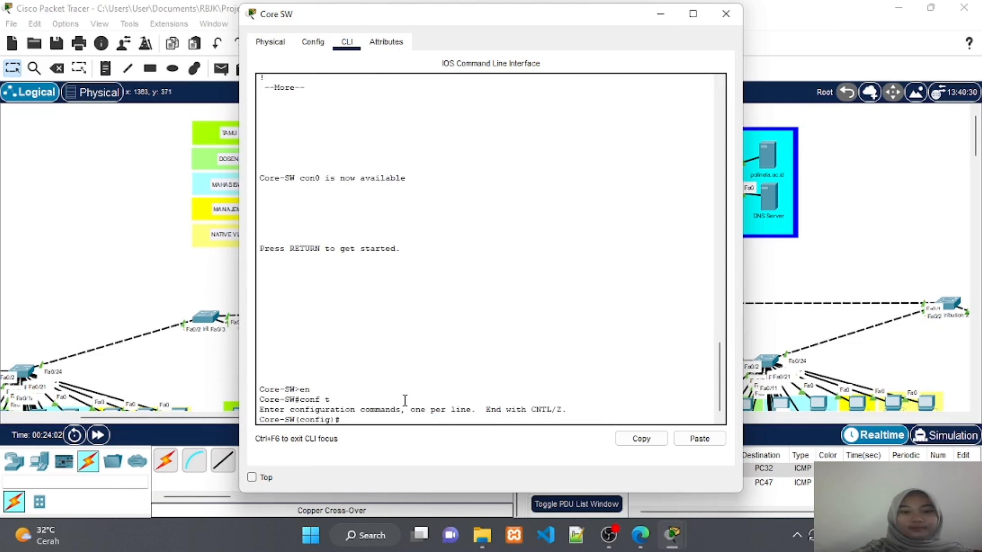
Display the Core SW's running configuration with "do show run" and review its interface entries through FastEthernet0/4
{"action": "type", "text": "do "}
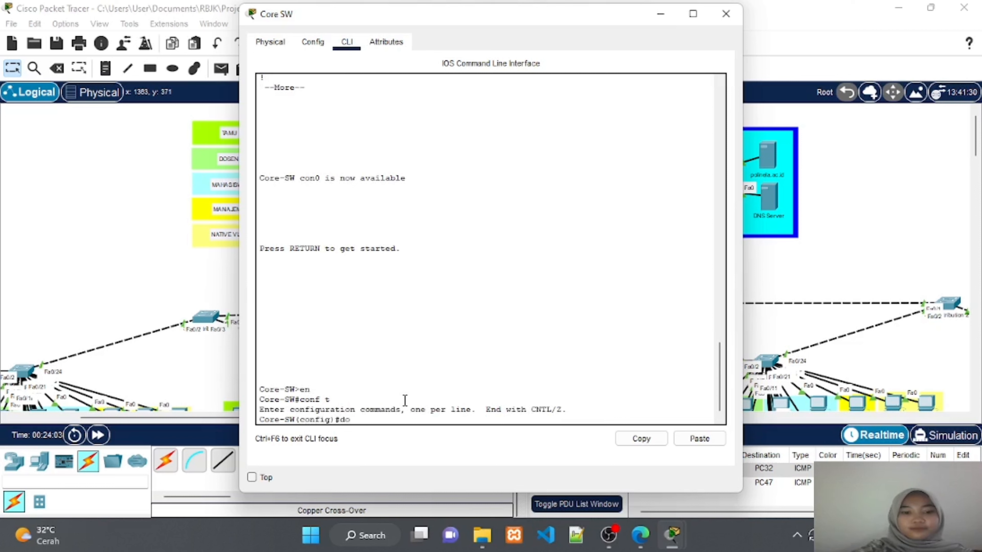
{"action": "type", "text": "show run"}
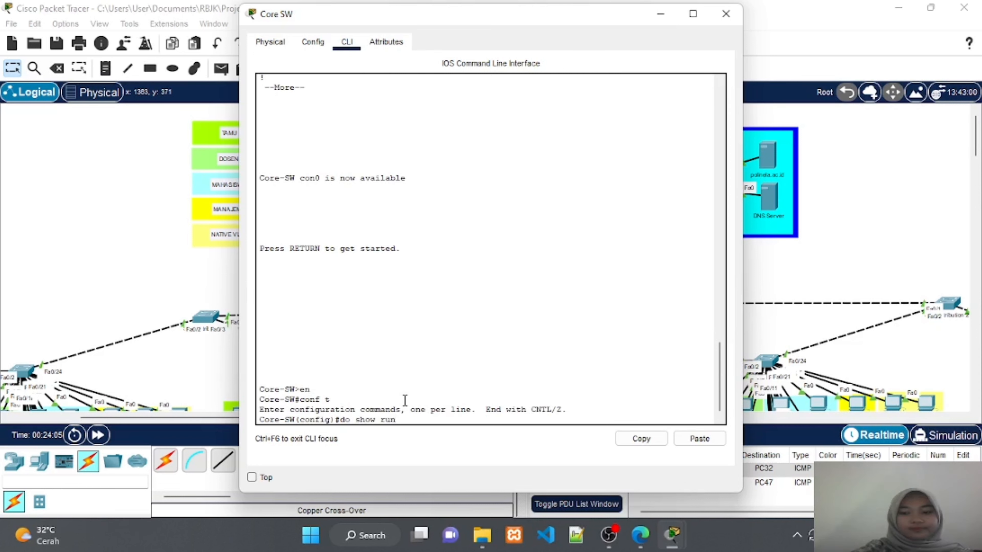
{"action": "key", "text": "Return"}
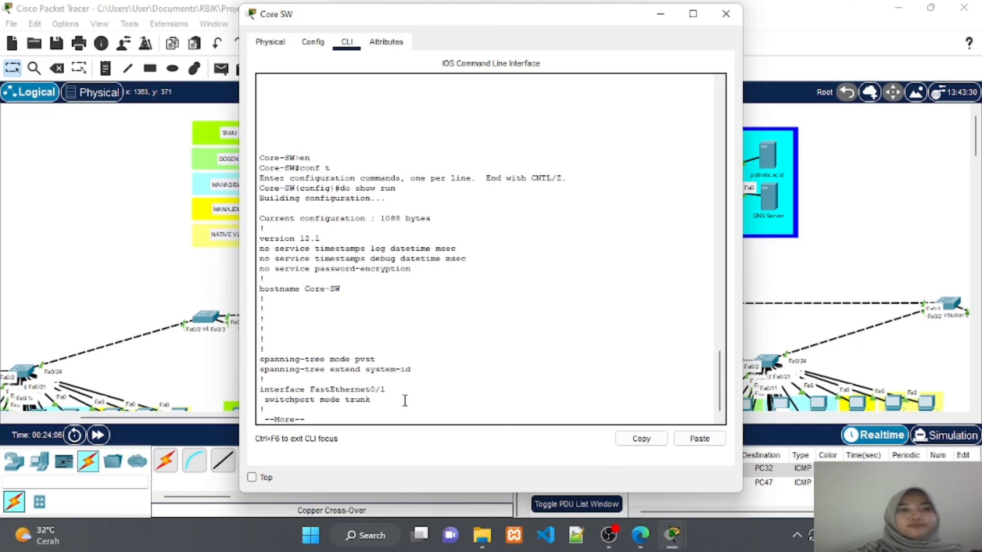
{"action": "key", "text": "Return"}
{"action": "key", "text": "Return"}
{"action": "key", "text": "Return"}
{"action": "key", "text": "Return"}
{"action": "key", "text": "Return"}
{"action": "key", "text": "Return"}
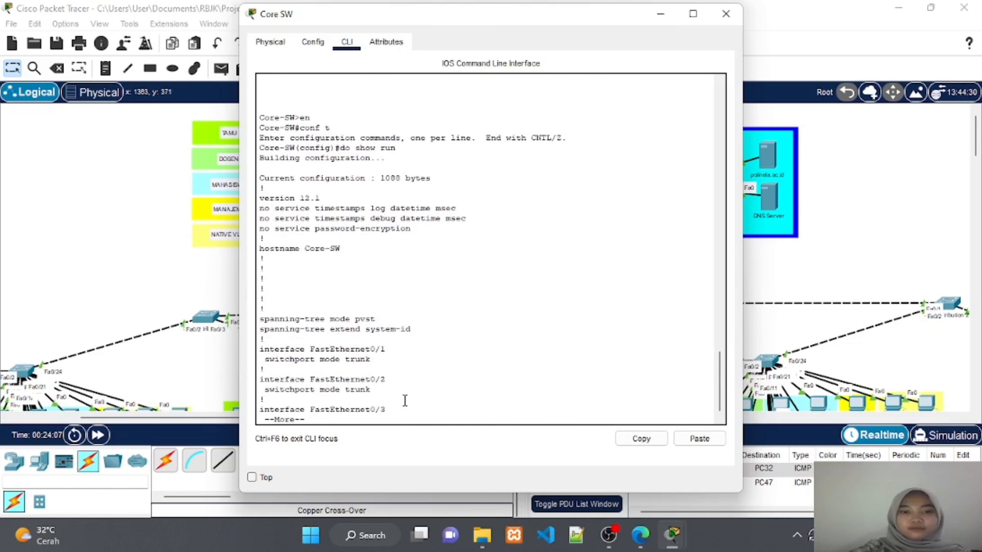
{"action": "key", "text": "Return"}
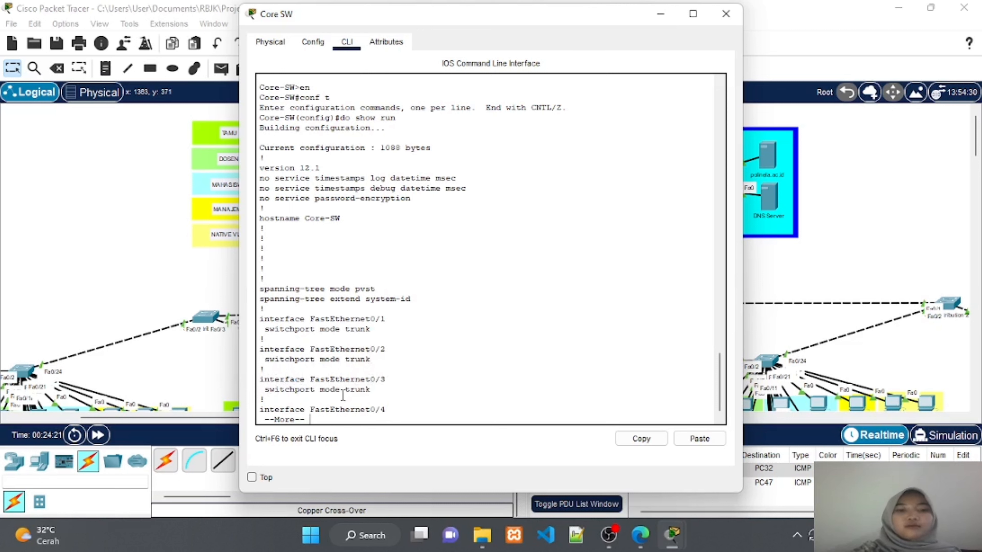
{"action": "key", "text": "Return"}
{"action": "key", "text": "Return"}
{"action": "key", "text": "Return"}
{"action": "key", "text": "Return"}
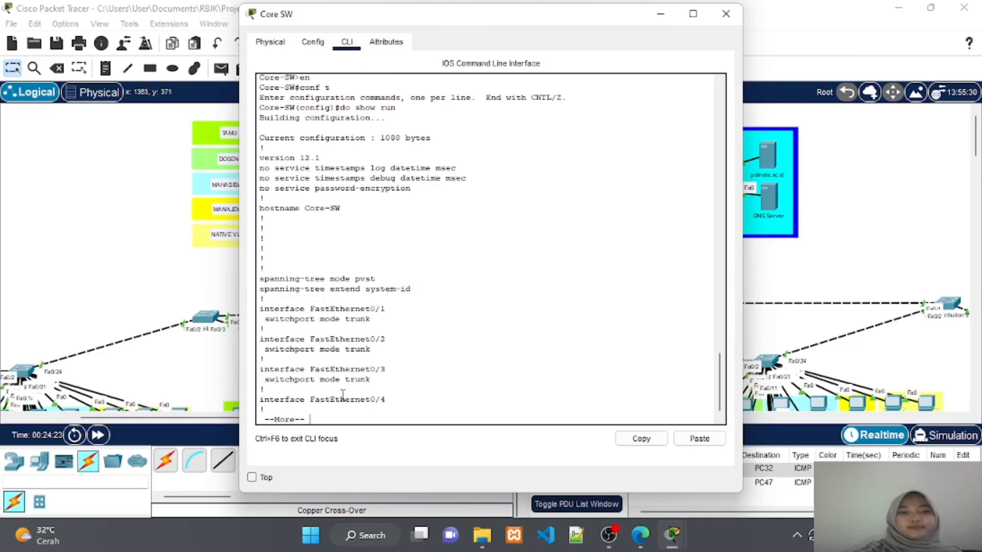
{"action": "left_click", "coordinate": [652, 17]}
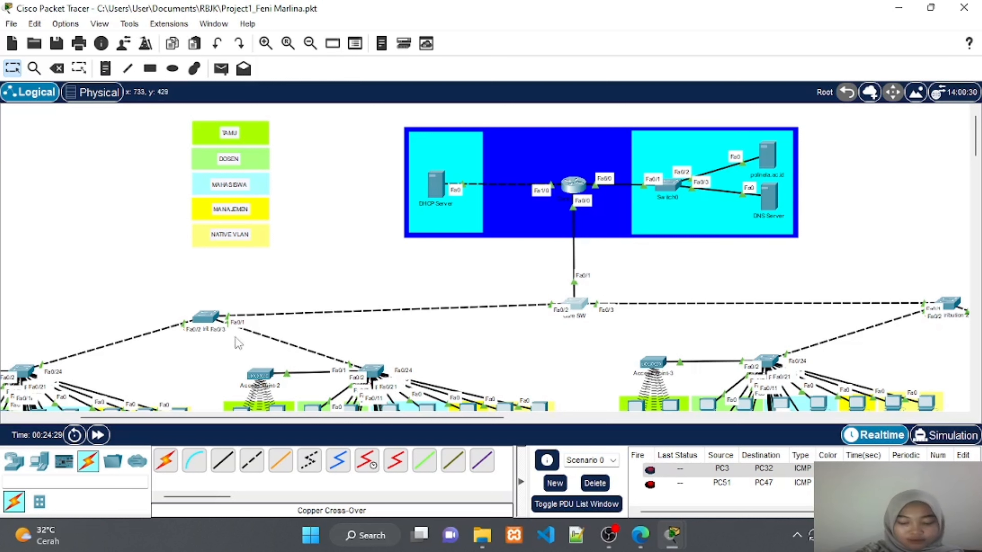
Open the Sw Distribution 1 command line and enter global configuration mode with "en" and "conf t"
{"action": "left_click", "coordinate": [204, 320]}
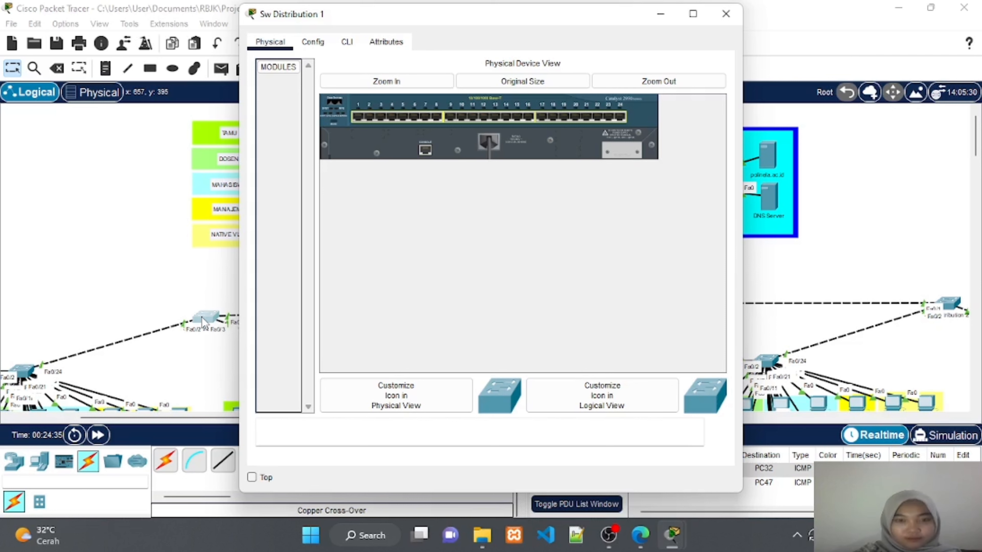
{"action": "left_click", "coordinate": [345, 43]}
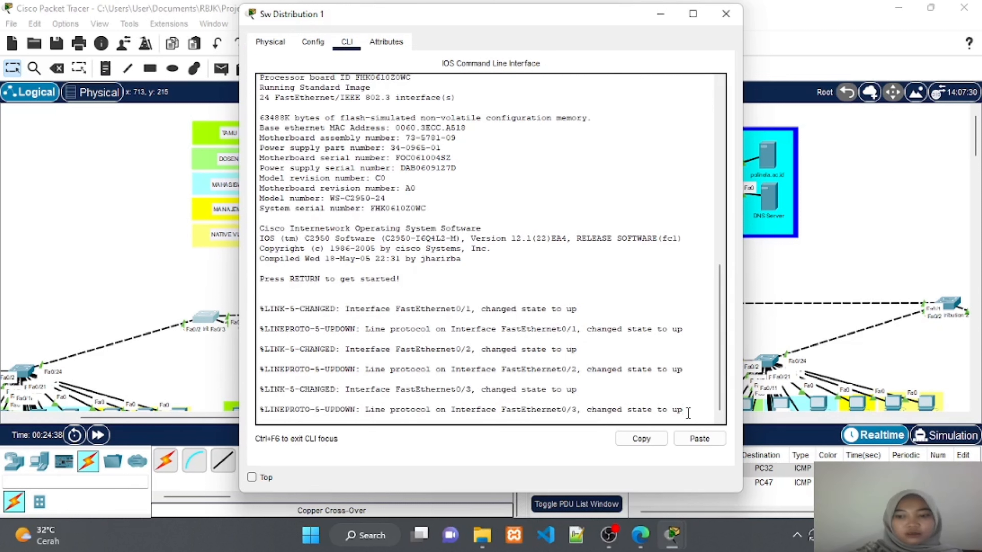
{"action": "key", "text": "Return"}
{"action": "key", "text": "Return"}
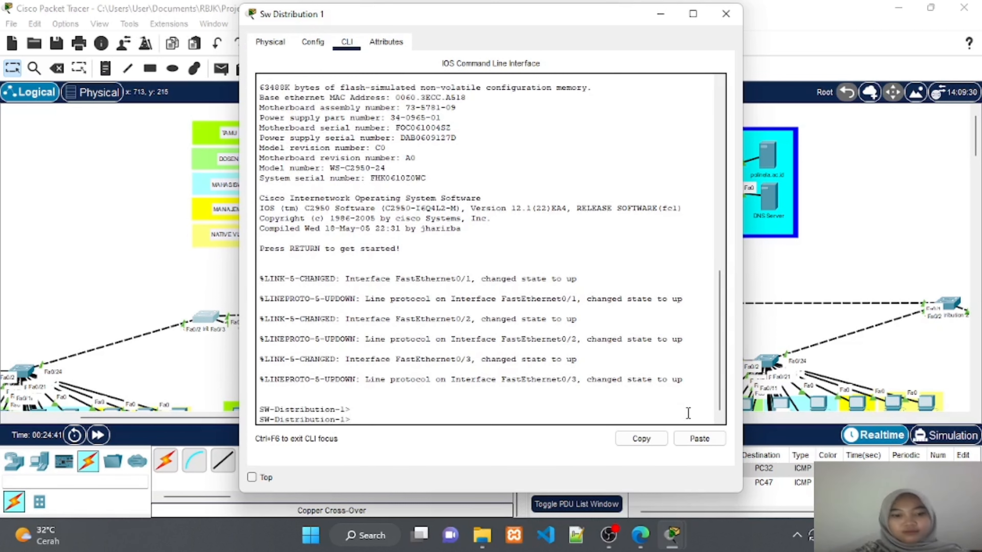
{"action": "type", "text": "en"}
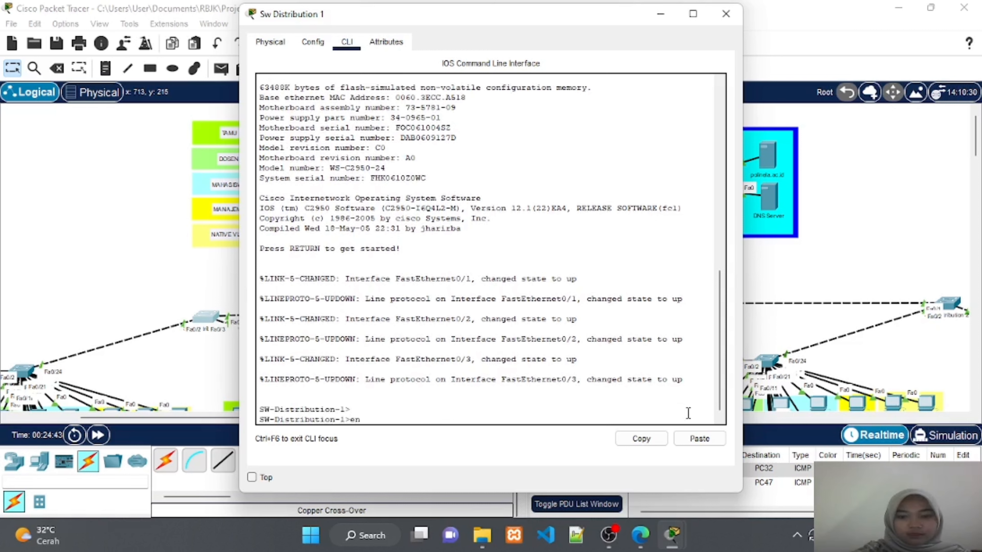
{"action": "key", "text": "Return"}
{"action": "type", "text": "conf"}
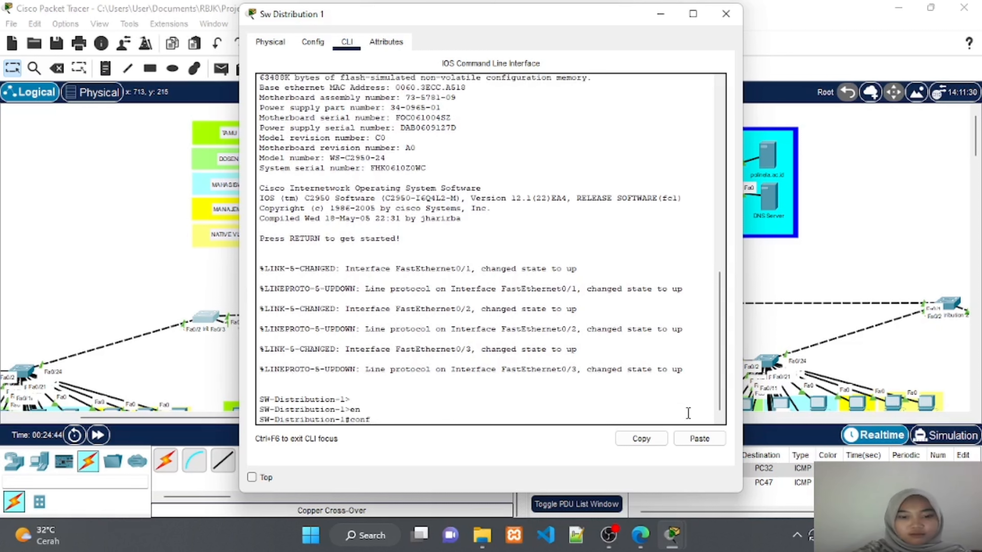
{"action": "type", "text": " t"}
{"action": "key", "text": "Return"}
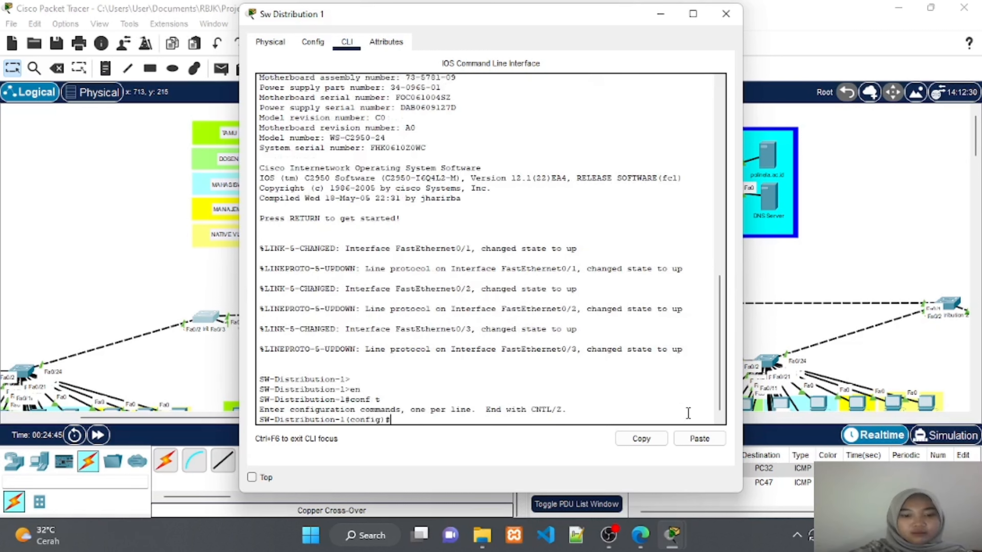
Display Sw Distribution 1's running configuration with "do show run" and review its interface entries through FastEthernet0/8
{"action": "type", "text": "do"}
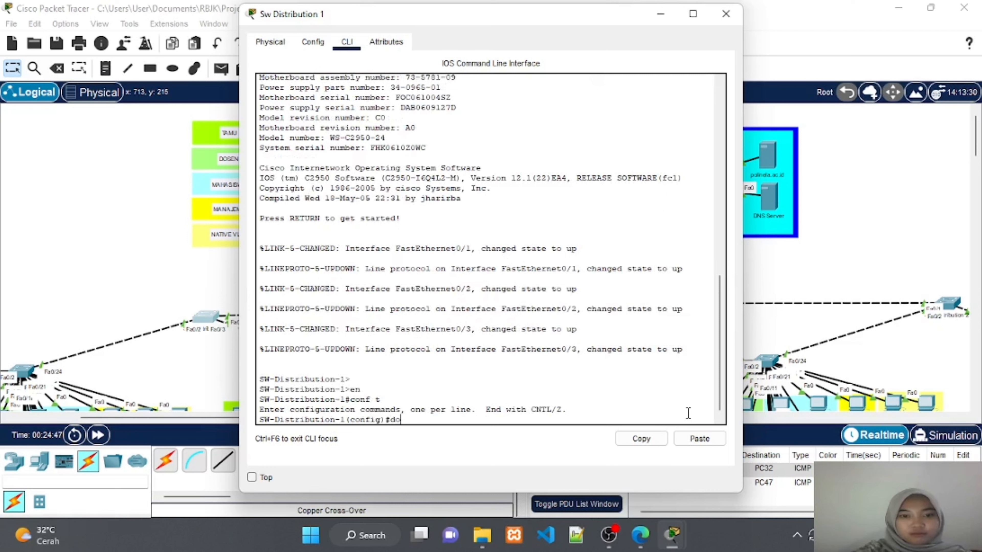
{"action": "type", "text": " sho"}
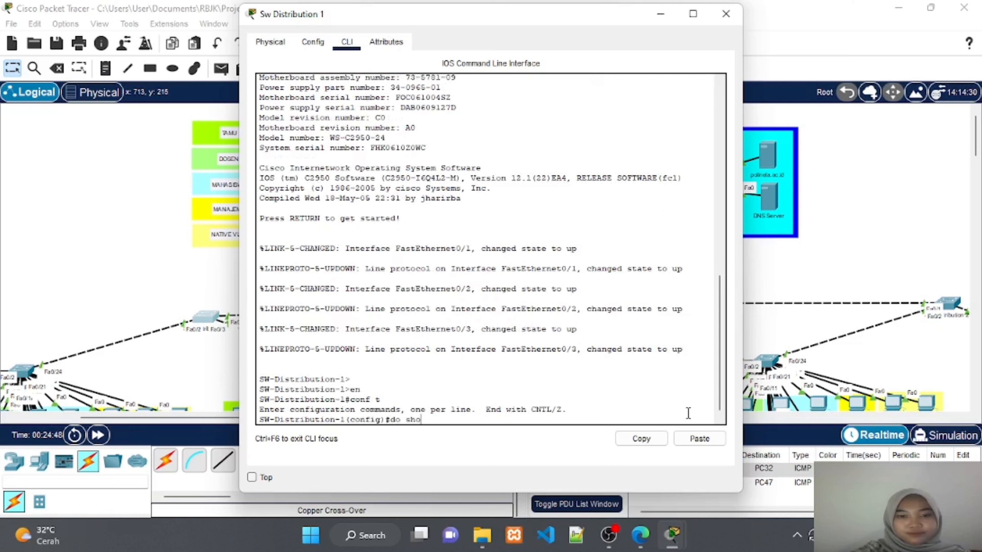
{"action": "type", "text": "w run"}
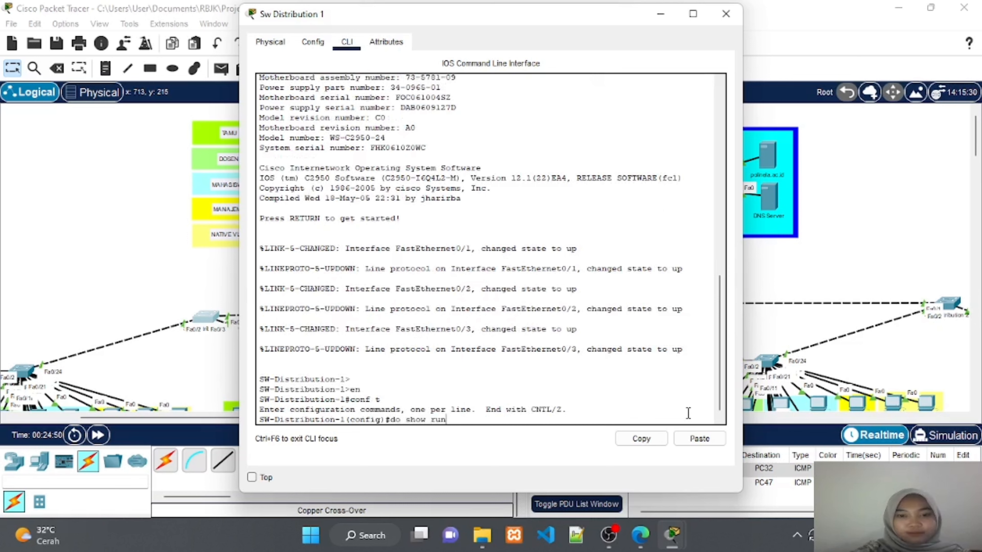
{"action": "key", "text": "Return"}
{"action": "key", "text": "Return"}
{"action": "key", "text": "Return"}
{"action": "key", "text": "Return"}
{"action": "key", "text": "Return"}
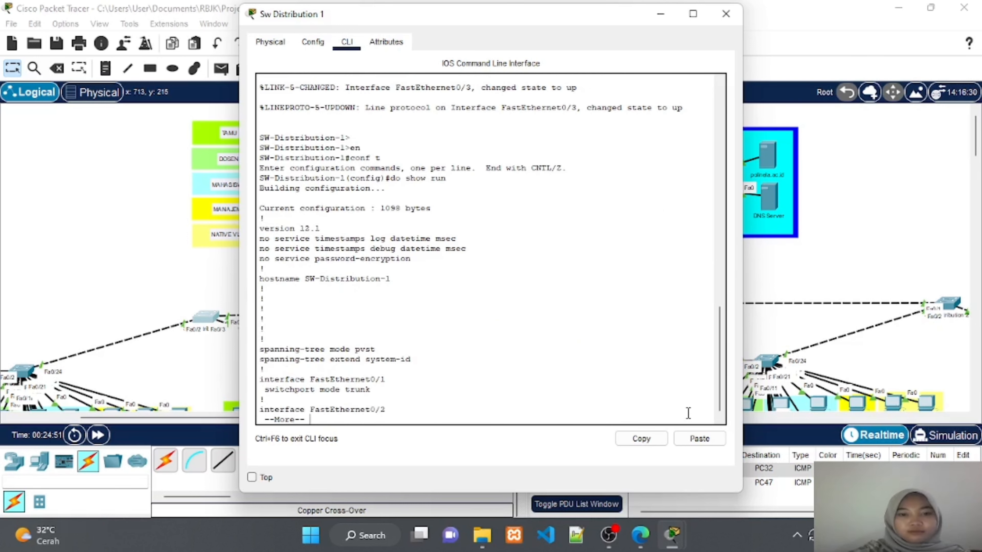
{"action": "key", "text": "Return"}
{"action": "key", "text": "Return"}
{"action": "key", "text": "Return"}
{"action": "key", "text": "Return"}
{"action": "key", "text": "Return"}
{"action": "key", "text": "Return"}
{"action": "key", "text": "Return"}
{"action": "key", "text": "Return"}
{"action": "key", "text": "Return"}
{"action": "key", "text": "Return"}
{"action": "key", "text": "Return"}
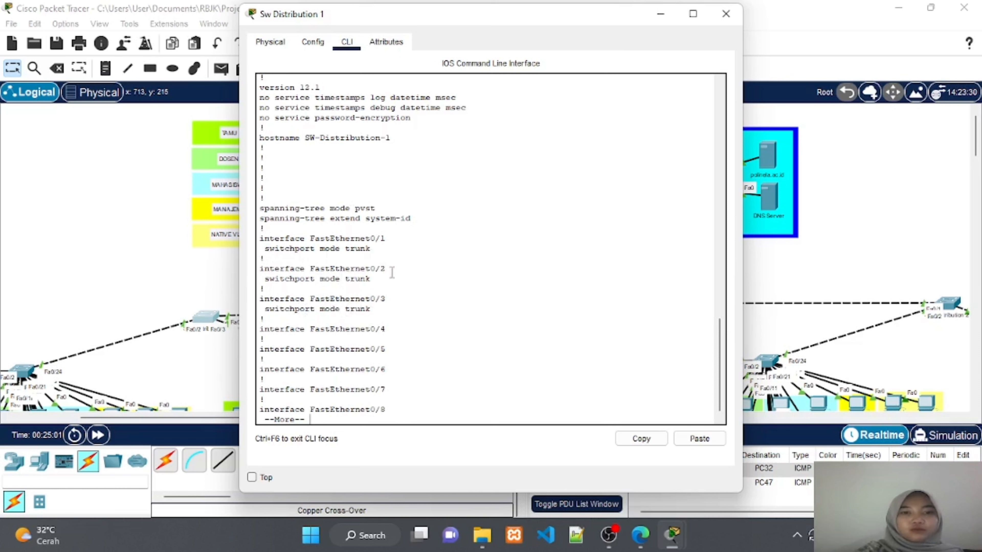
{"action": "left_click", "coordinate": [659, 16]}
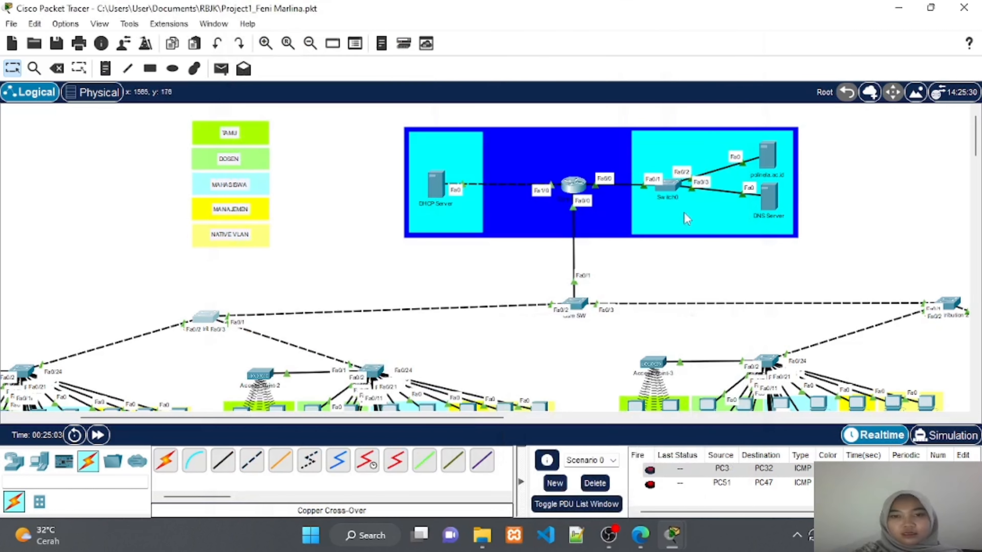
Open the Sw Distribution 2 command line and enter global configuration mode with "en" and "conf t"
{"action": "scroll", "coordinate": [680, 302], "scroll_direction": "right", "scroll_amount": 10}
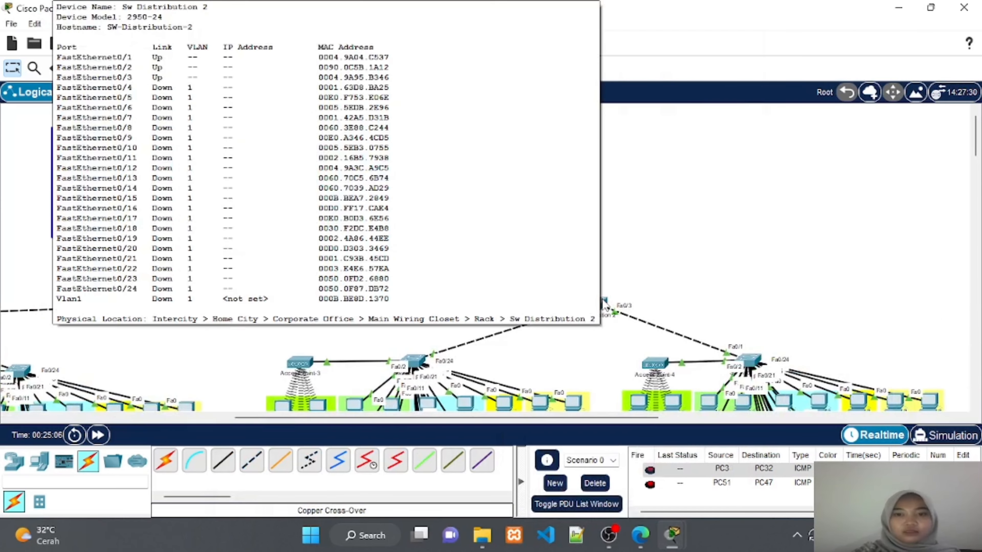
{"action": "left_click", "coordinate": [604, 304]}
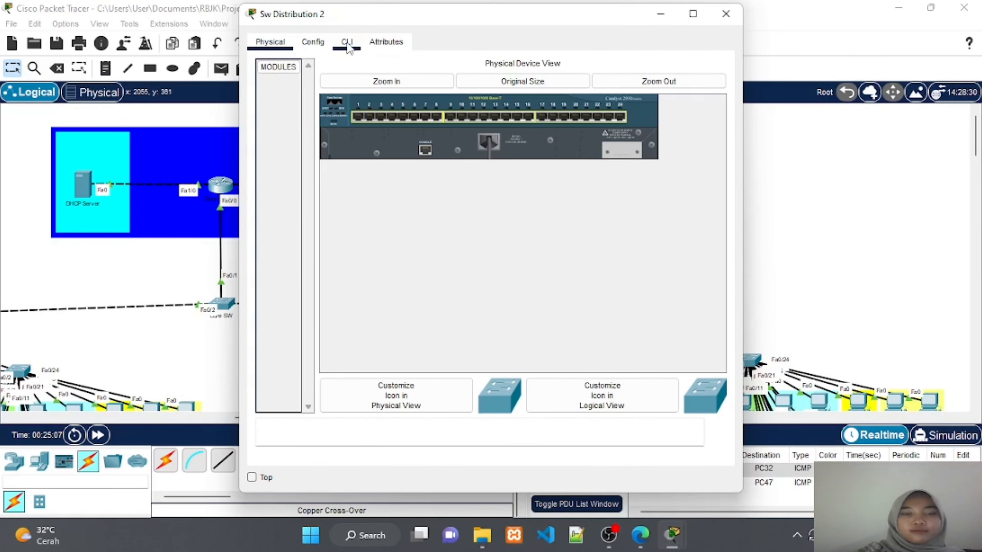
{"action": "left_click", "coordinate": [346, 43]}
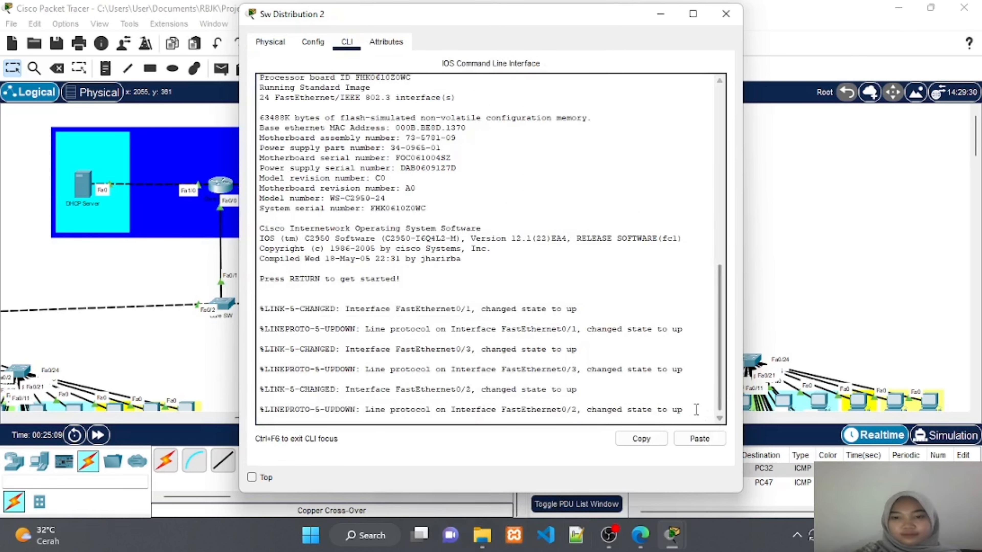
{"action": "key", "text": "Return"}
{"action": "key", "text": "Return"}
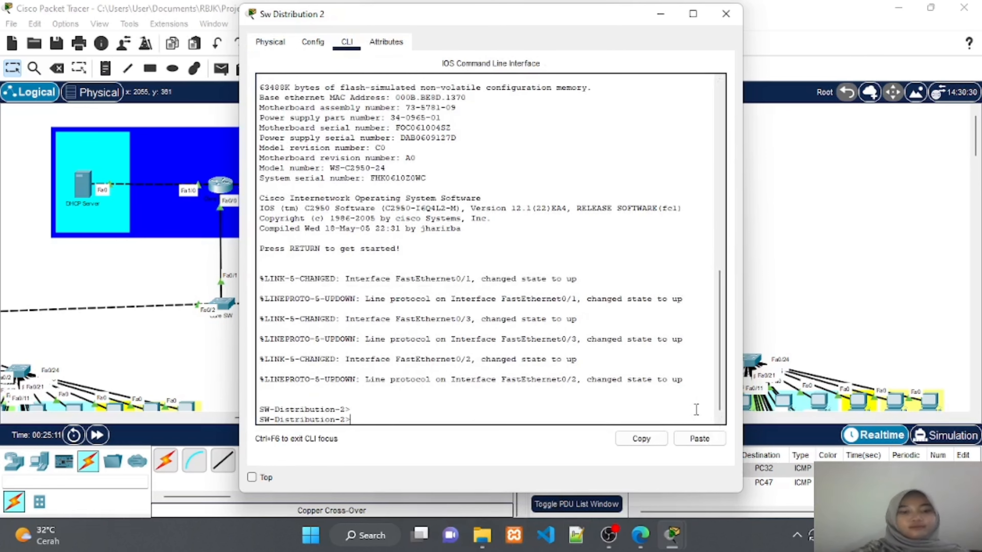
{"action": "type", "text": "en"}
{"action": "key", "text": "Return"}
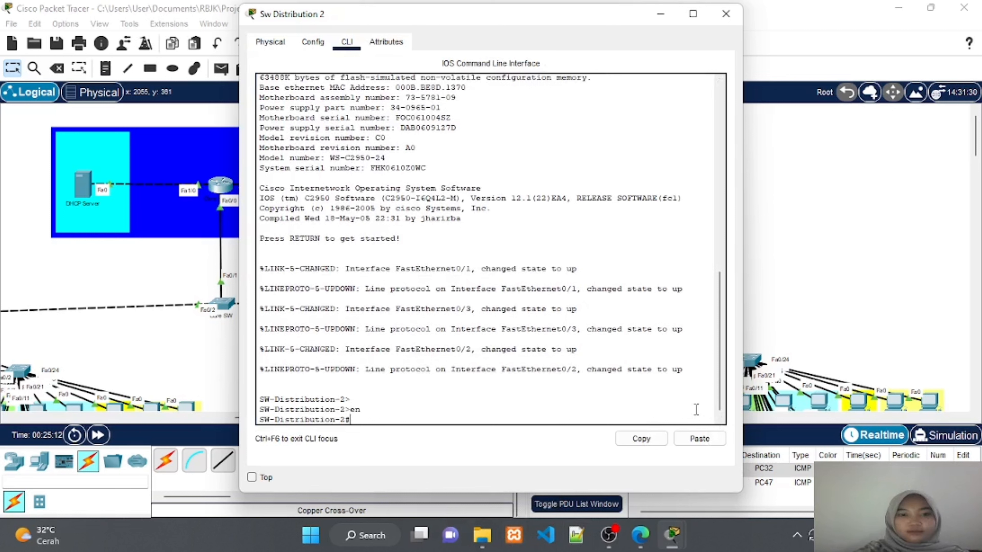
{"action": "type", "text": "conf t"}
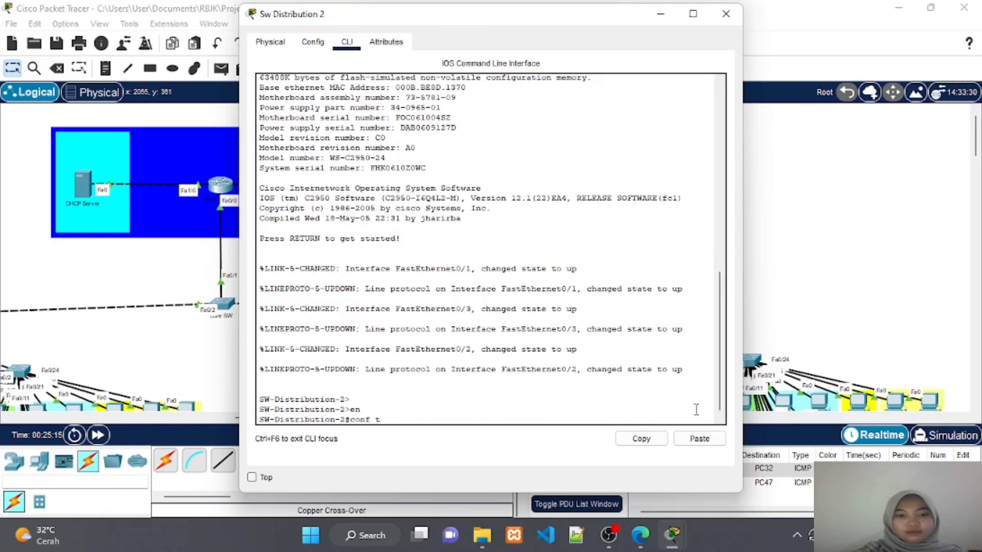
{"action": "key", "text": "Return"}
Display Sw Distribution 2's running configuration with "do show run" and review its interface entries through FastEthernet0/5
{"action": "type", "text": "d"}
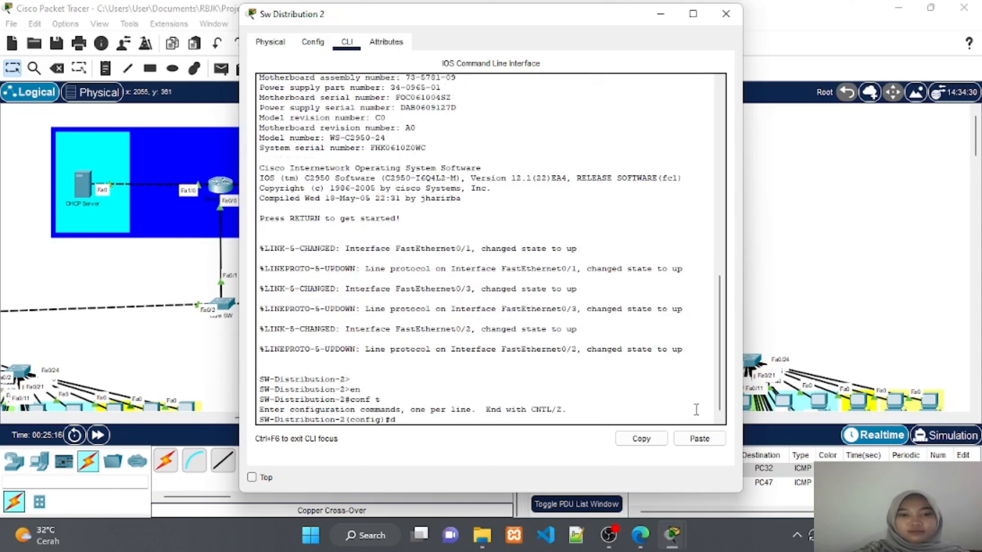
{"action": "type", "text": "o sh"}
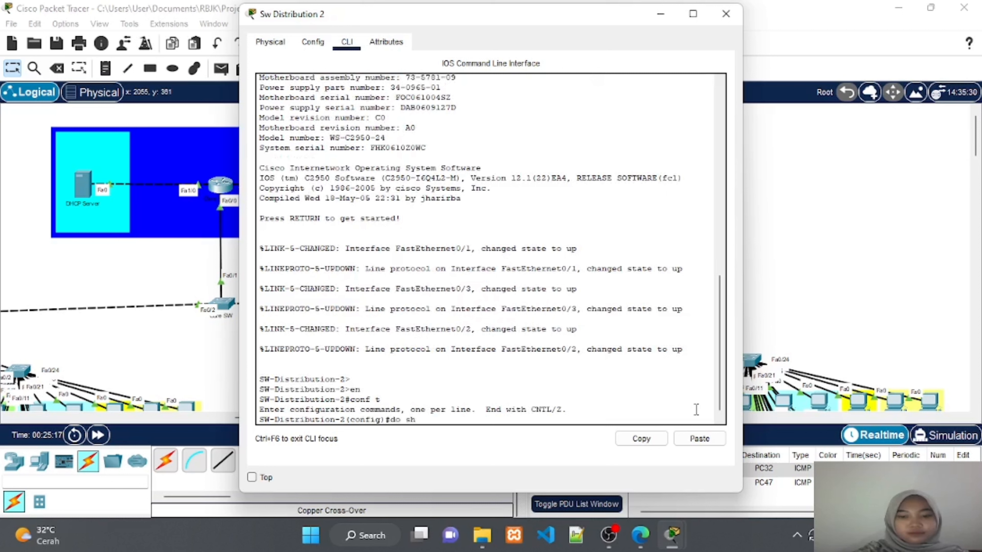
{"action": "type", "text": "ow"}
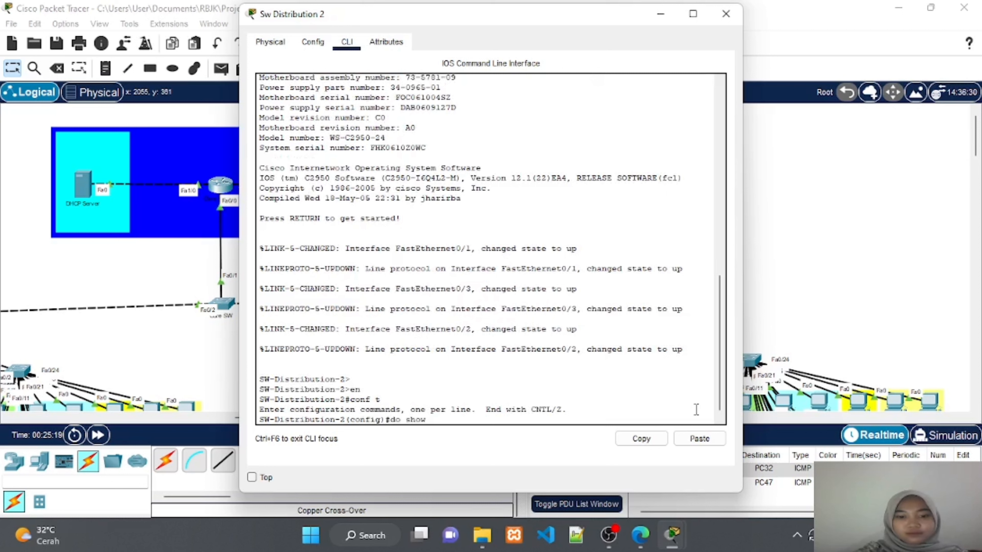
{"action": "type", "text": " run"}
{"action": "key", "text": "Return"}
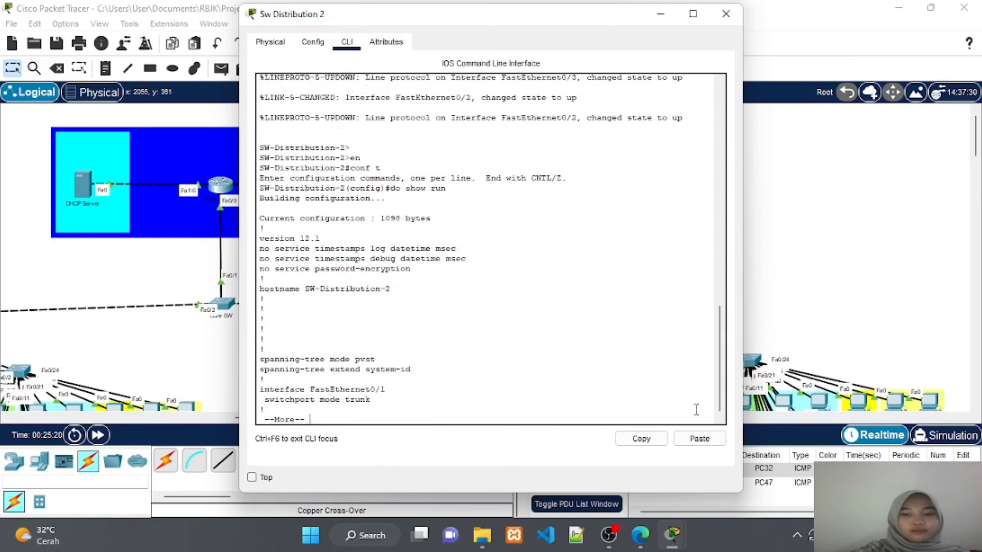
{"action": "key", "text": "Return"}
{"action": "key", "text": "Return"}
{"action": "key", "text": "Return"}
{"action": "key", "text": "Return"}
{"action": "key", "text": "Return"}
{"action": "key", "text": "Return"}
{"action": "key", "text": "Return"}
{"action": "key", "text": "Return"}
{"action": "key", "text": "Return"}
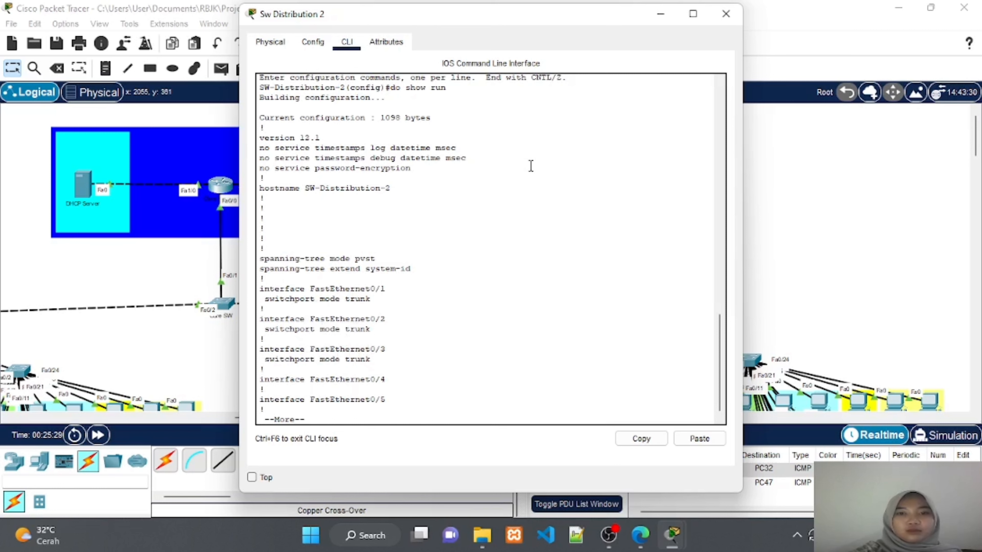
{"action": "left_click", "coordinate": [659, 15]}
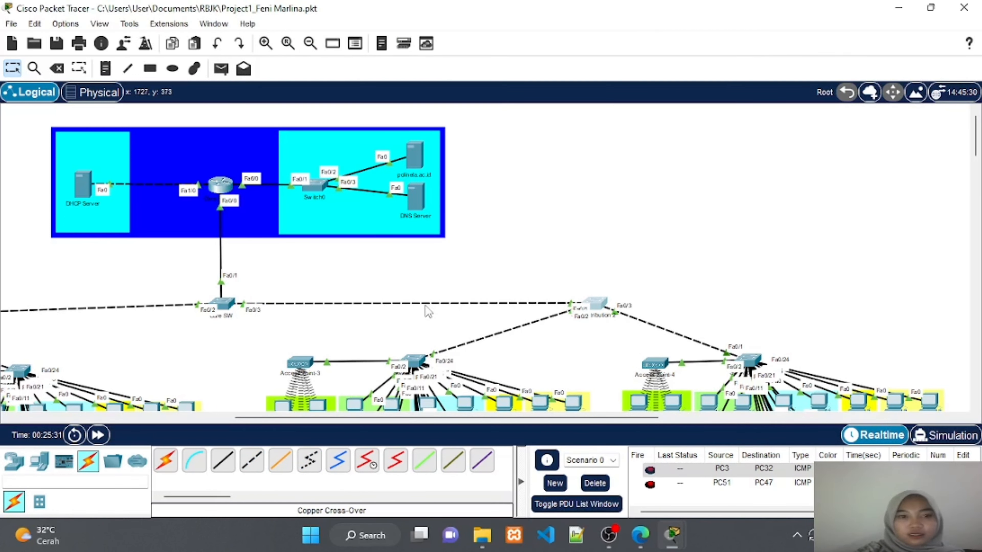
Open the SW Access 1 command line and enter global configuration mode with "en" and "conf t"
{"action": "scroll", "coordinate": [428, 311], "scroll_direction": "left", "scroll_amount": 10}
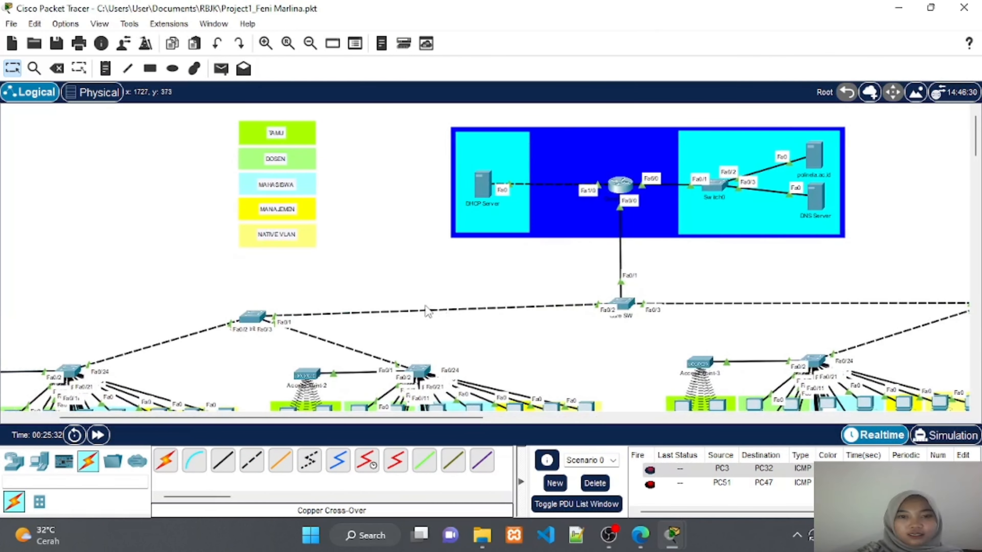
{"action": "scroll", "coordinate": [427, 311], "scroll_direction": "down", "scroll_amount": 5}
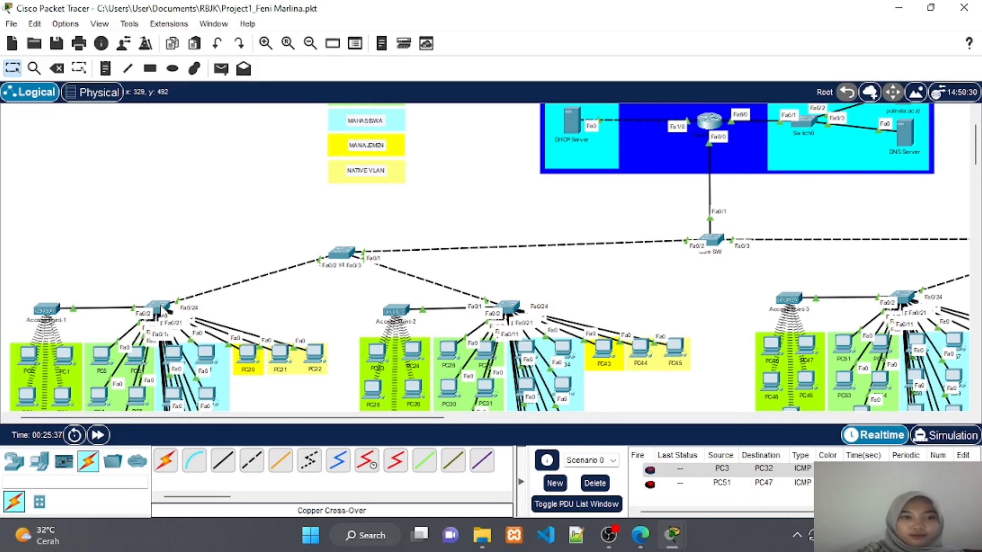
{"action": "mouse_move", "coordinate": [163, 309]}
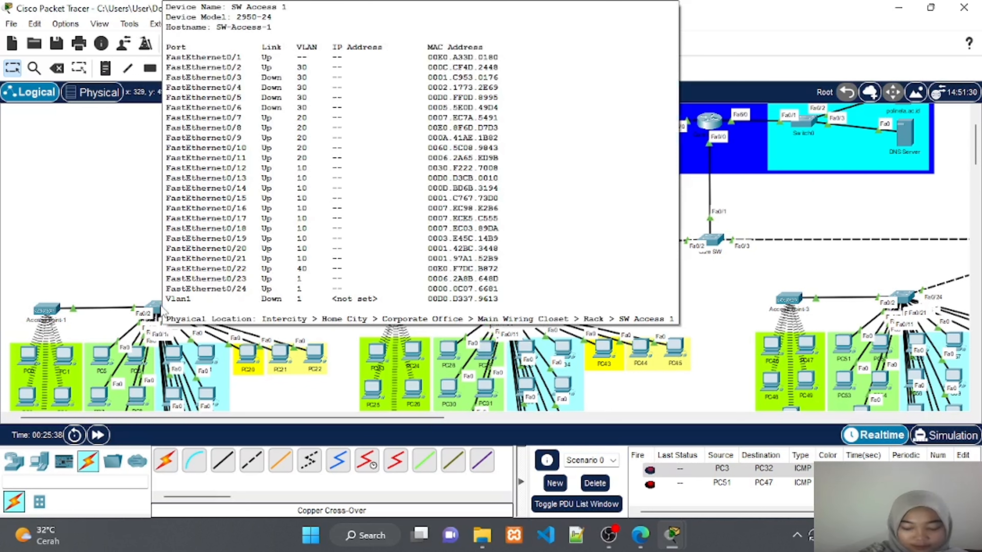
{"action": "left_click", "coordinate": [162, 310]}
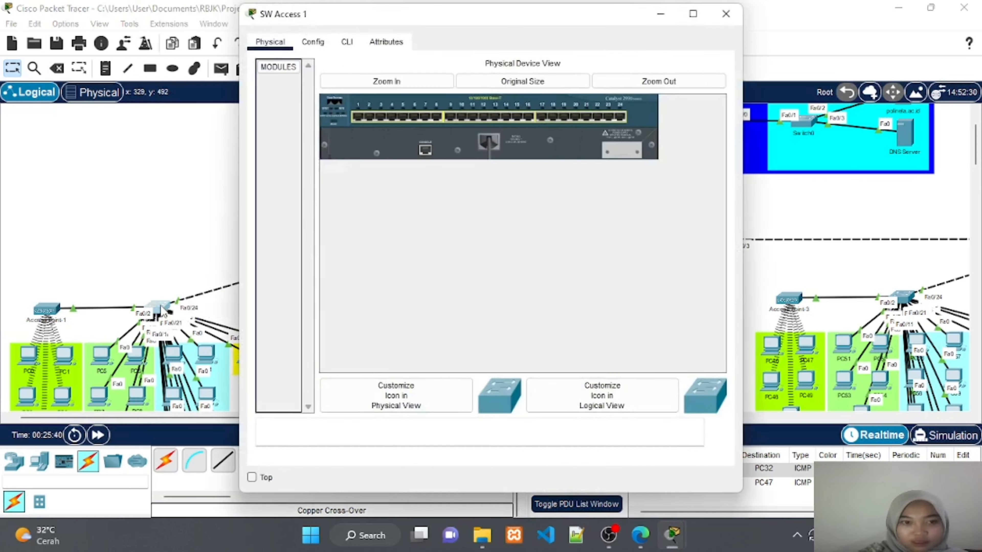
{"action": "left_click", "coordinate": [347, 43]}
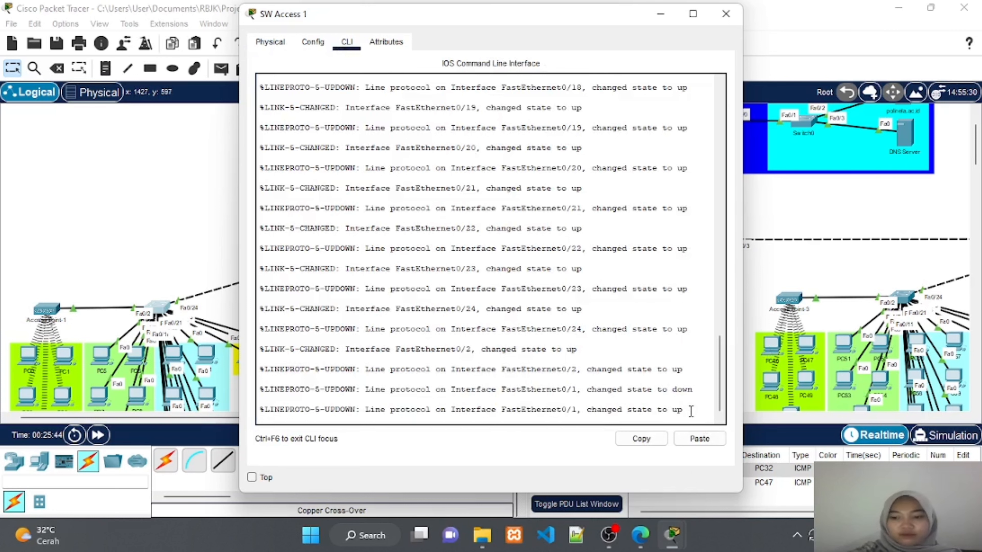
{"action": "key", "text": "Return"}
{"action": "key", "text": "Return"}
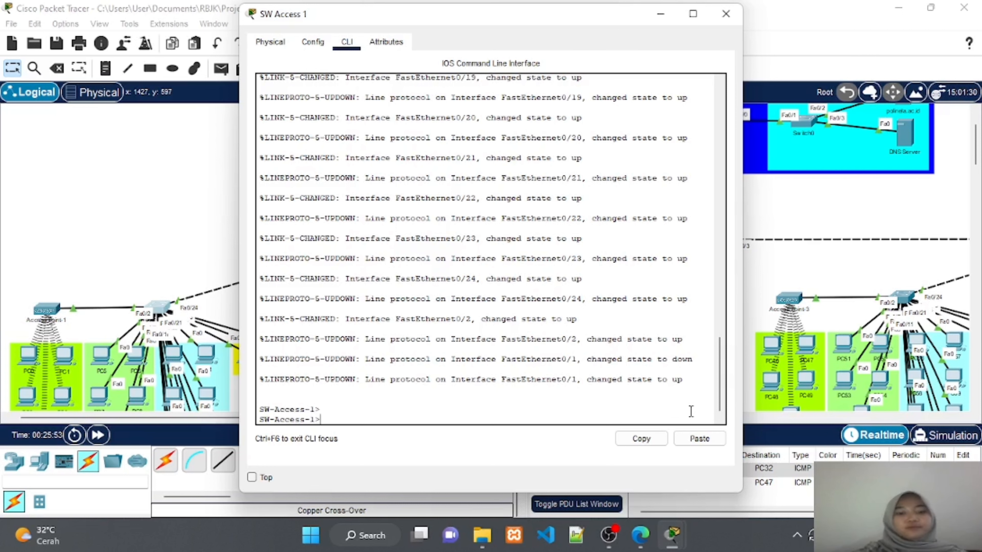
{"action": "type", "text": "en"}
{"action": "key", "text": "Return"}
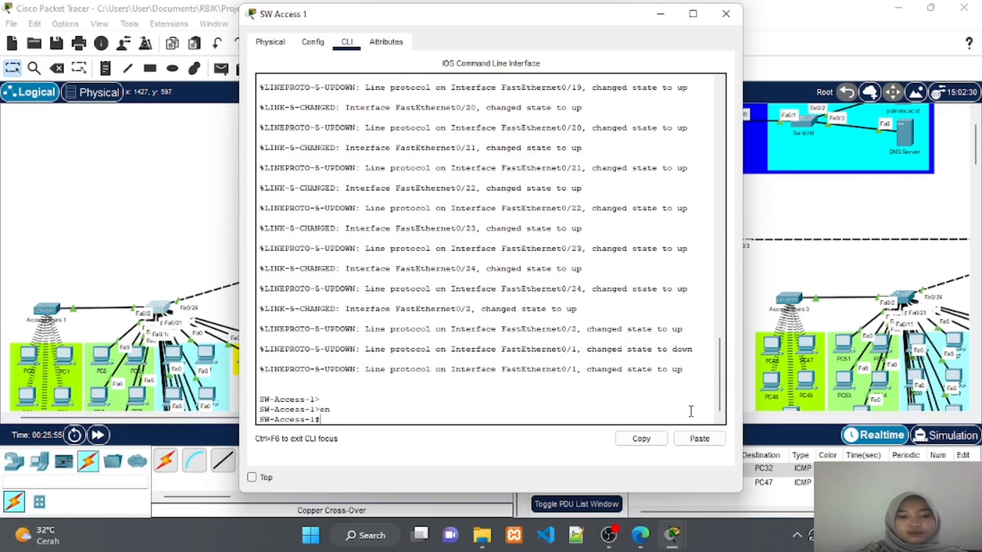
{"action": "type", "text": "conf"}
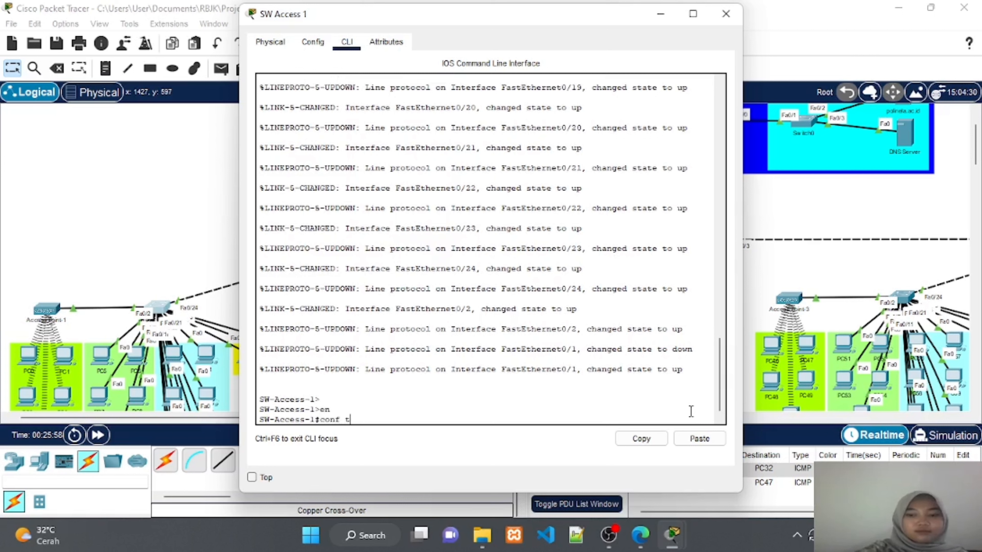
{"action": "type", "text": " t"}
{"action": "key", "text": "Return"}
Display SW Access 1's running configuration with "do show run", review its interface entries through FastEthernet0/6 and quit the listing
{"action": "type", "text": "do"}
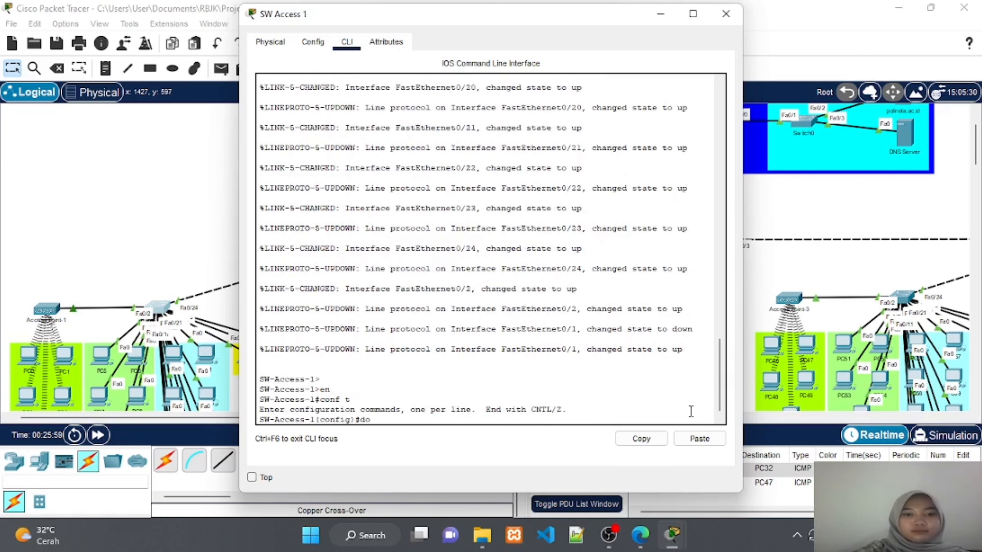
{"action": "type", "text": " show"}
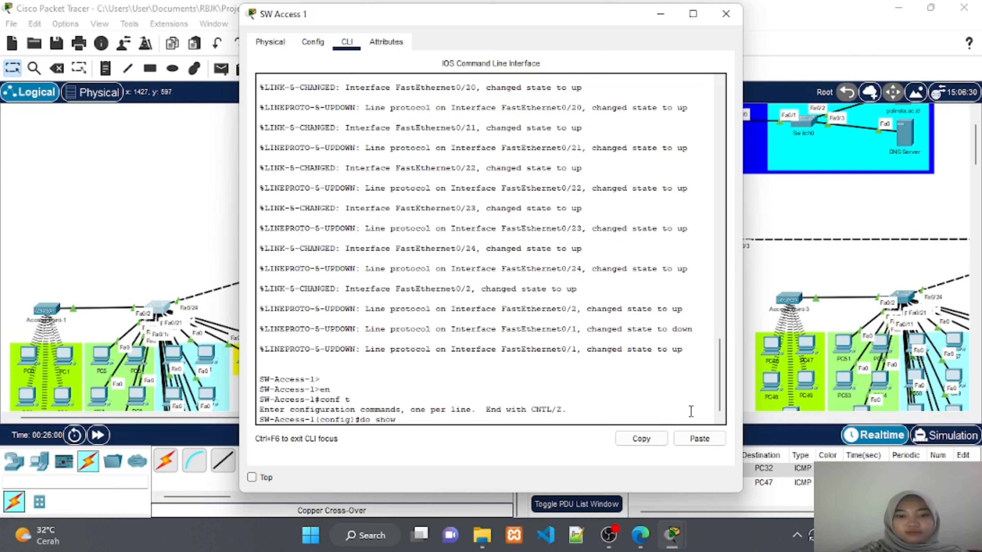
{"action": "type", "text": " run"}
{"action": "key", "text": "Return"}
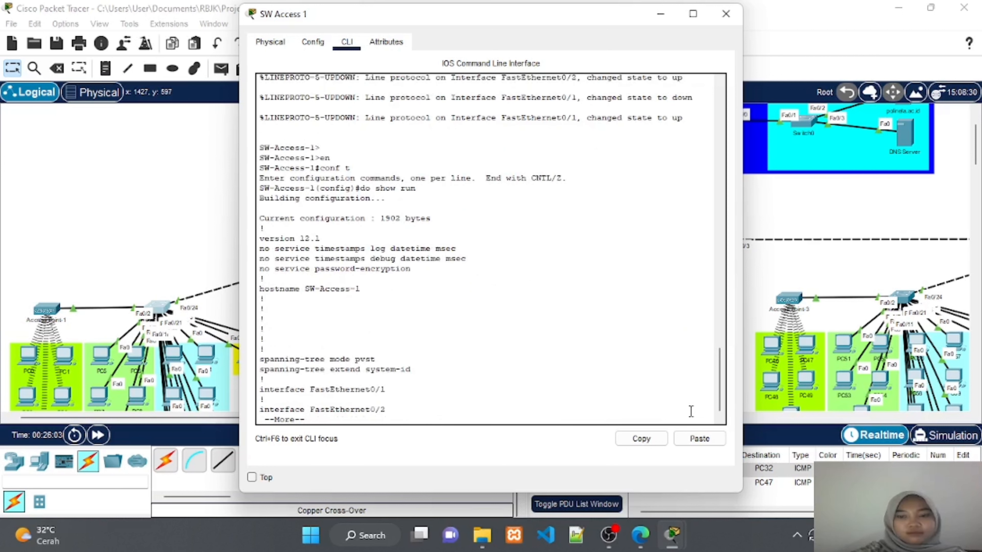
{"action": "key", "text": "Return"}
{"action": "key", "text": "Return"}
{"action": "key", "text": "Return"}
{"action": "key", "text": "Return"}
{"action": "key", "text": "Return"}
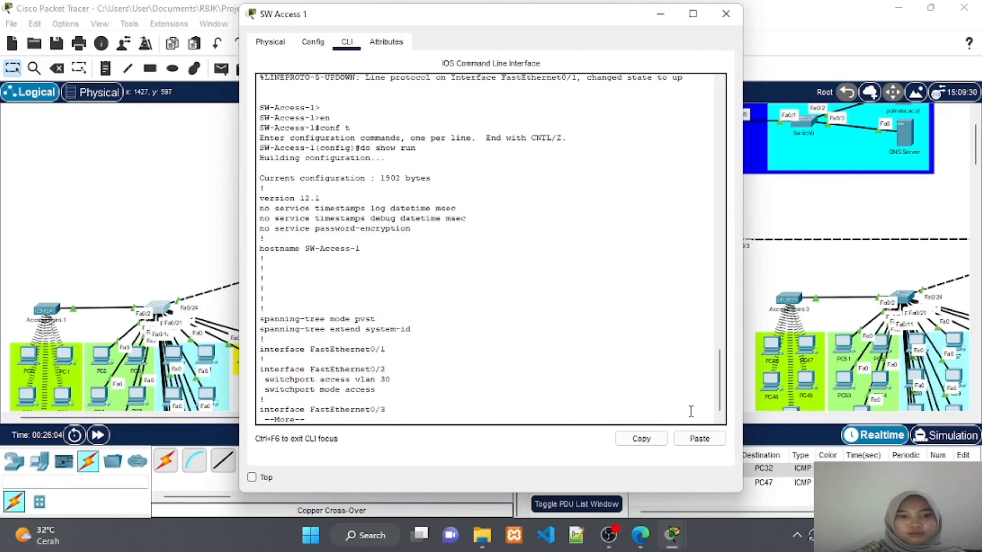
{"action": "key", "text": "Return"}
{"action": "key", "text": "Return"}
{"action": "key", "text": "Return"}
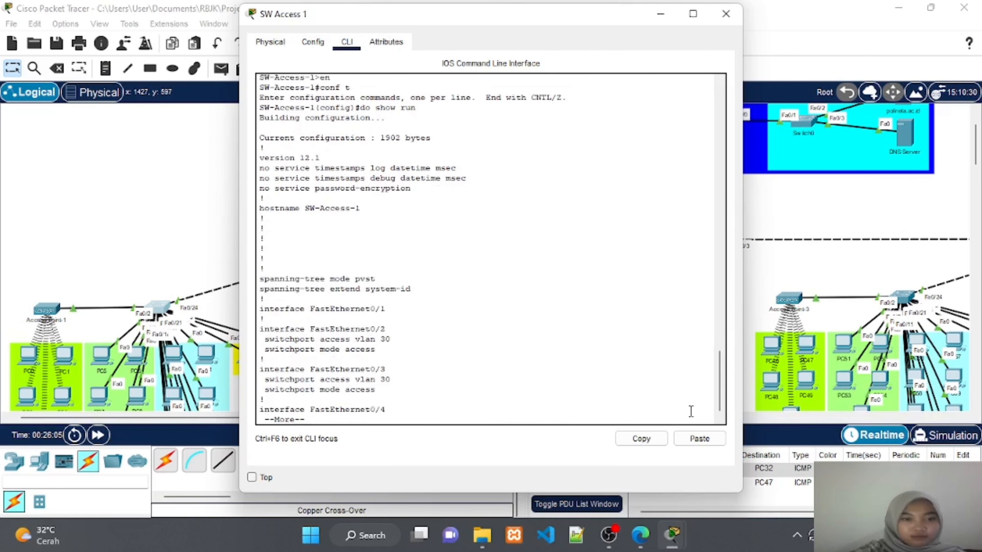
{"action": "key", "text": "Return"}
{"action": "key", "text": "Return"}
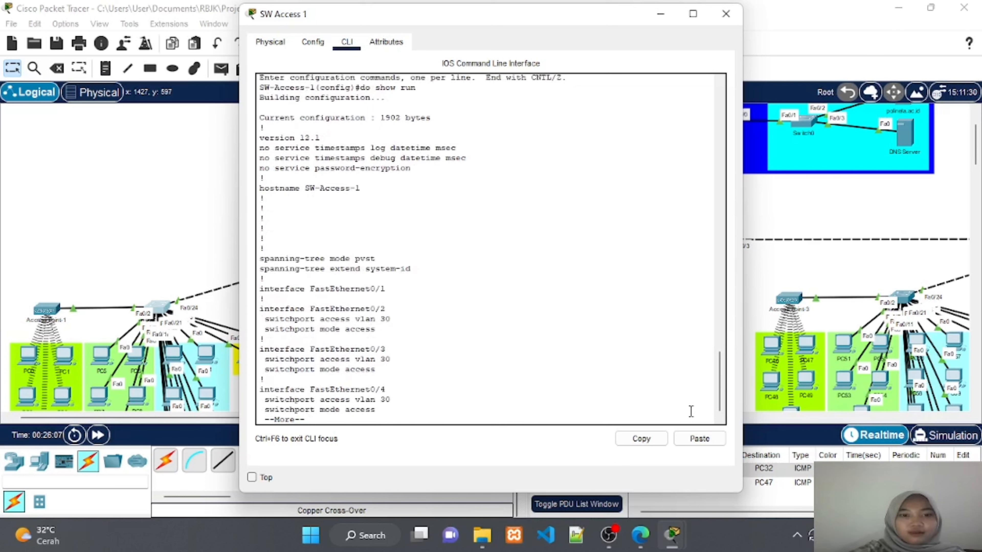
{"action": "key", "text": "Return"}
{"action": "key", "text": "Return"}
{"action": "key", "text": "Return"}
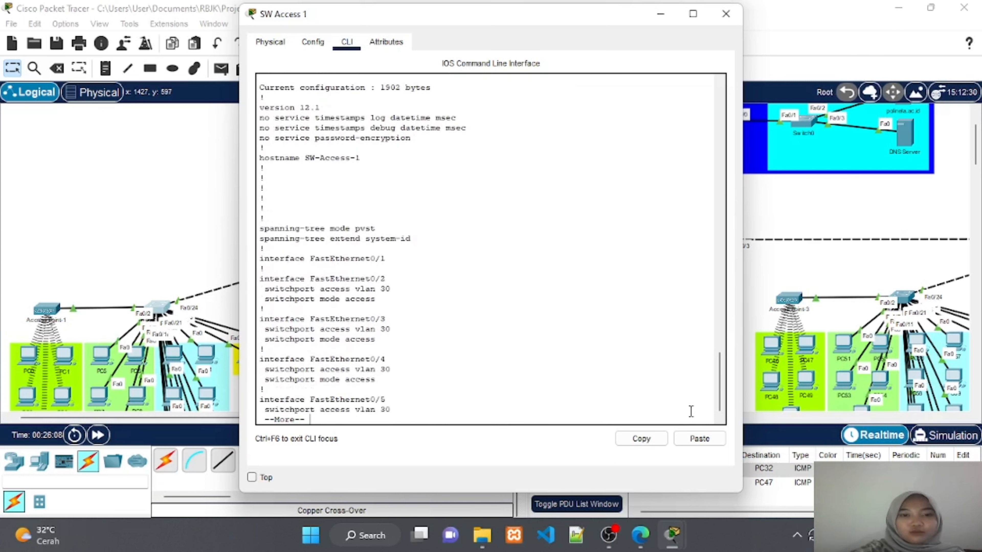
{"action": "key", "text": "Return"}
{"action": "key", "text": "Return"}
{"action": "key", "text": "Return"}
{"action": "key", "text": "Return"}
{"action": "key", "text": "Return"}
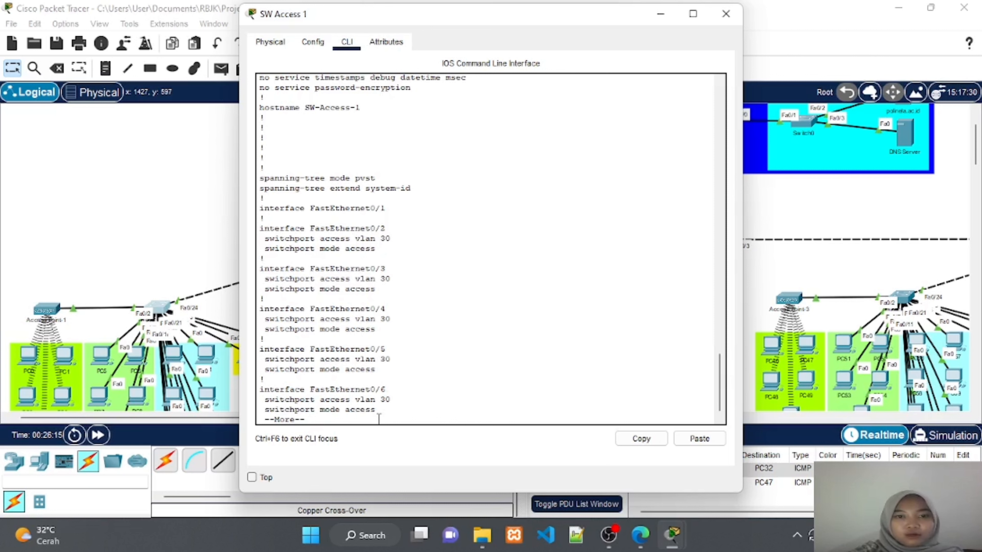
{"action": "key", "text": "q"}
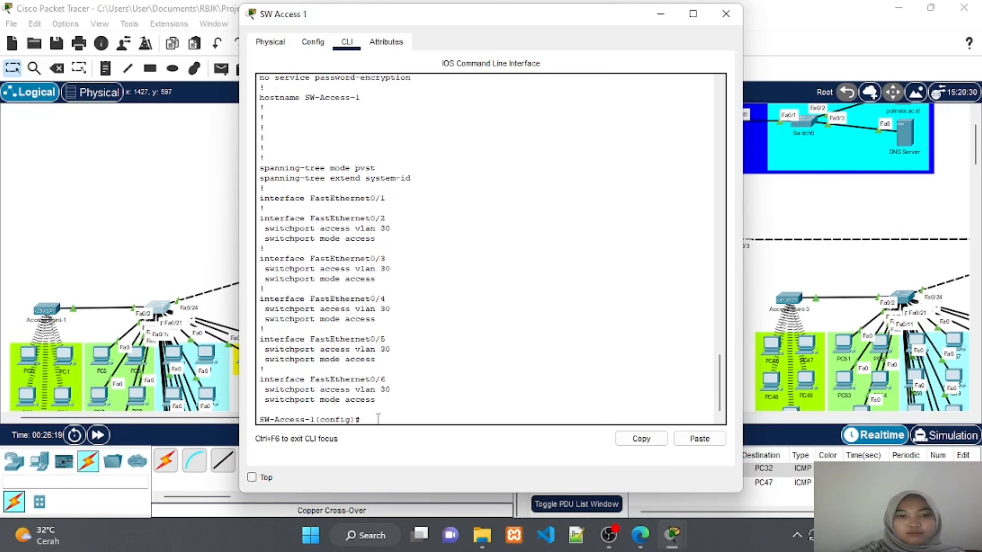
{"action": "left_click", "coordinate": [660, 16]}
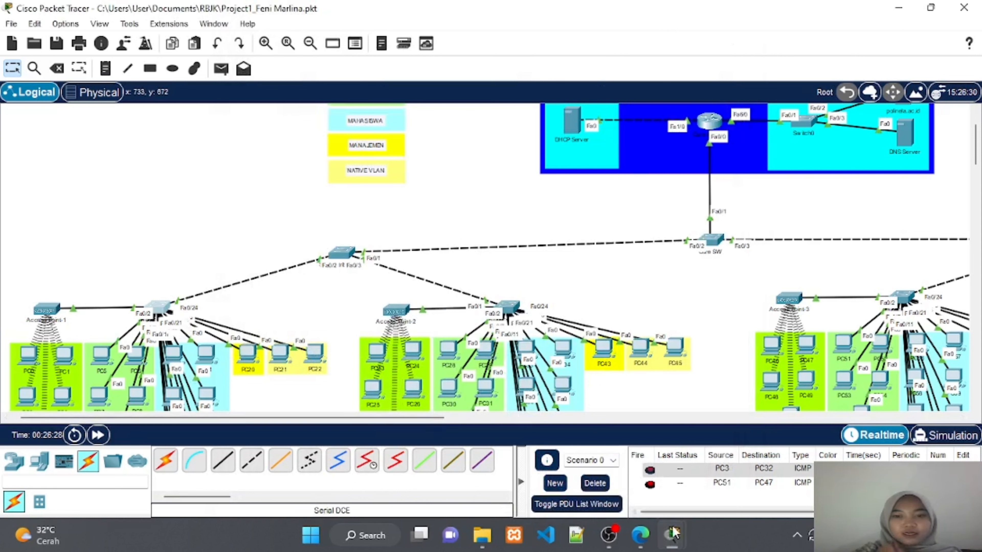
Bring back the SW Access 1 console to re-examine its access port VLAN entries, and minimize it again
{"action": "mouse_move", "coordinate": [679, 543]}
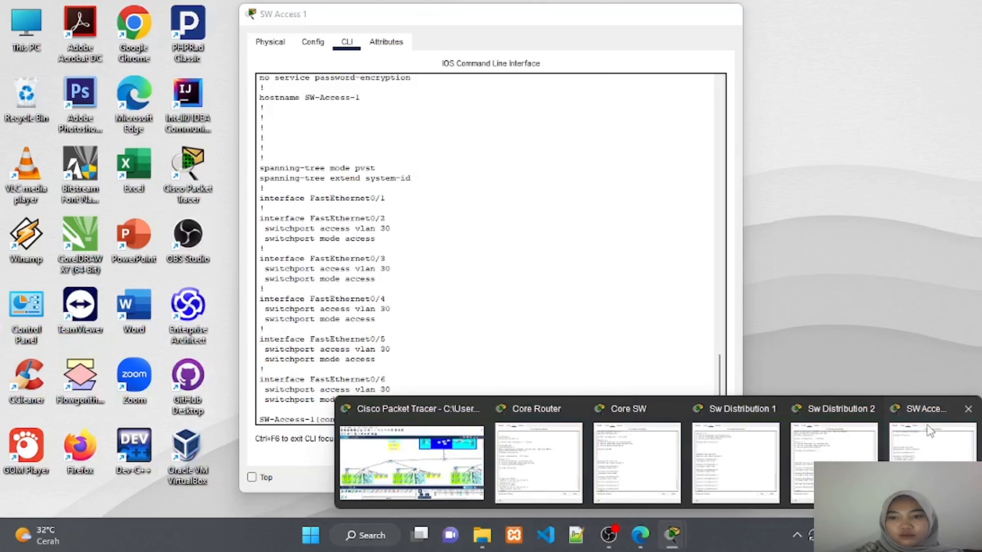
{"action": "left_click", "coordinate": [930, 437]}
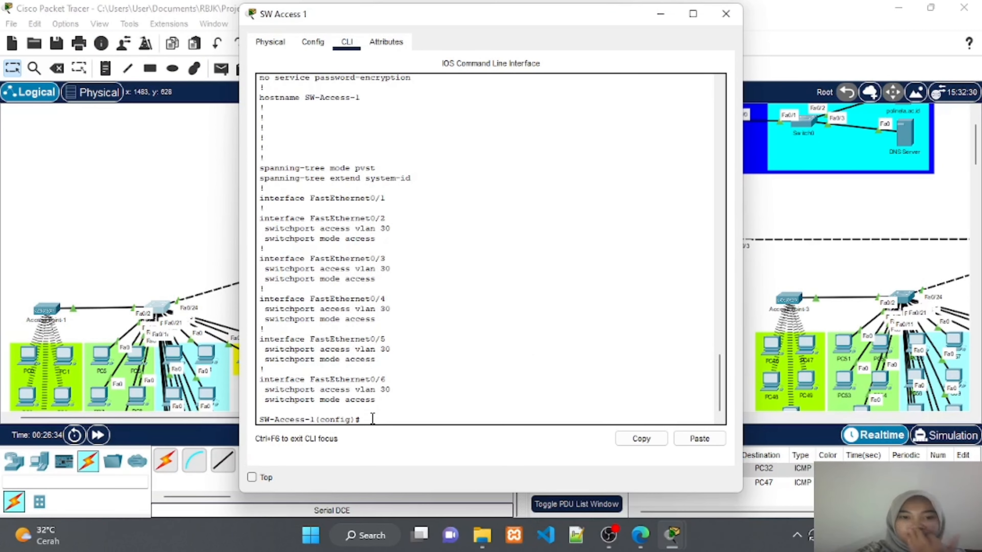
{"action": "left_click", "coordinate": [660, 14]}
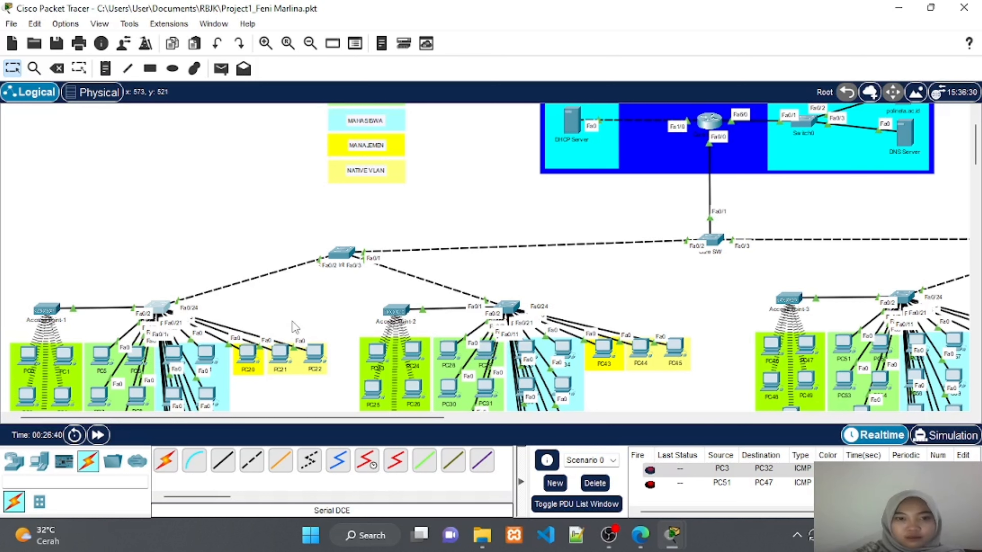
Open the Sw Access 2 command line and enter global configuration mode with "en" and "conf t"
{"action": "scroll", "coordinate": [282, 325], "scroll_direction": "down", "scroll_amount": 1}
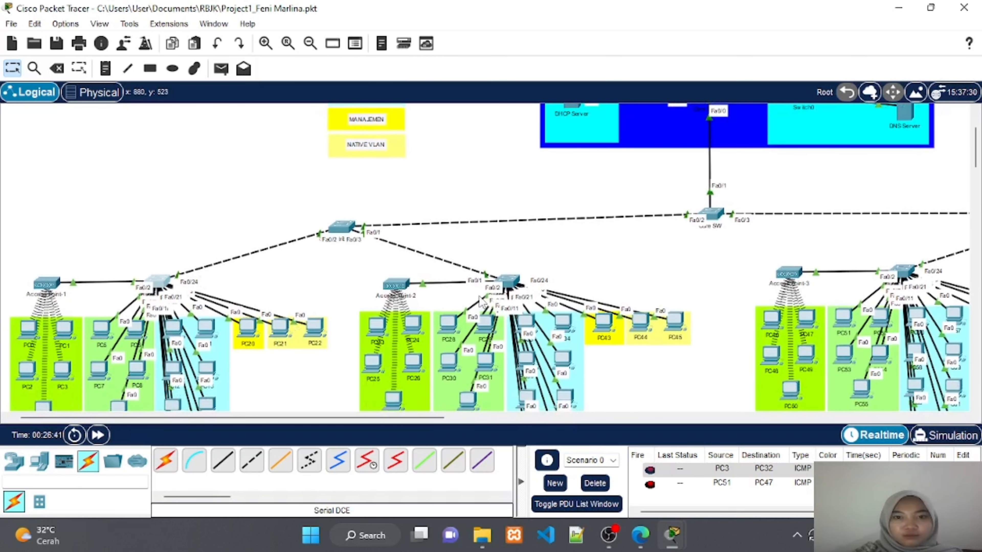
{"action": "left_click", "coordinate": [516, 290]}
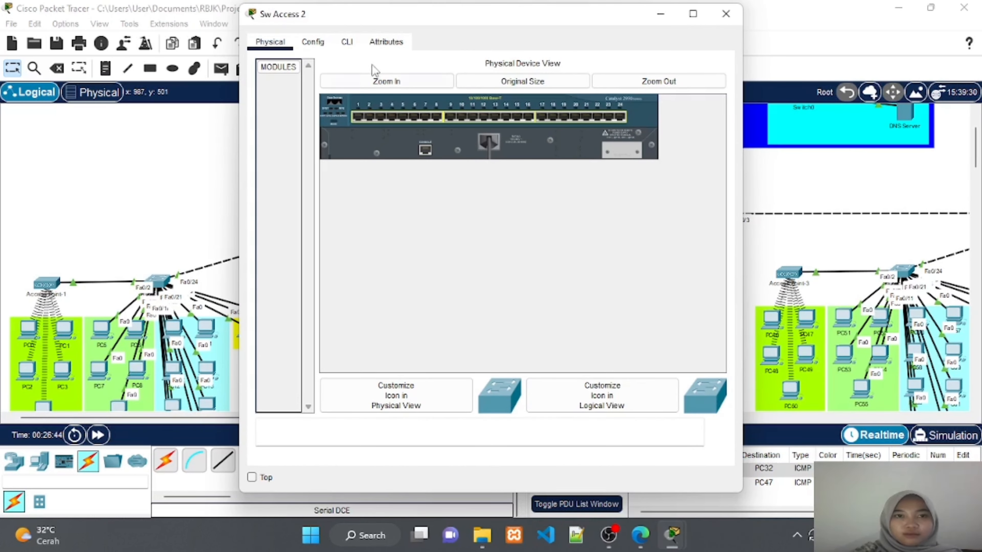
{"action": "left_click", "coordinate": [346, 42]}
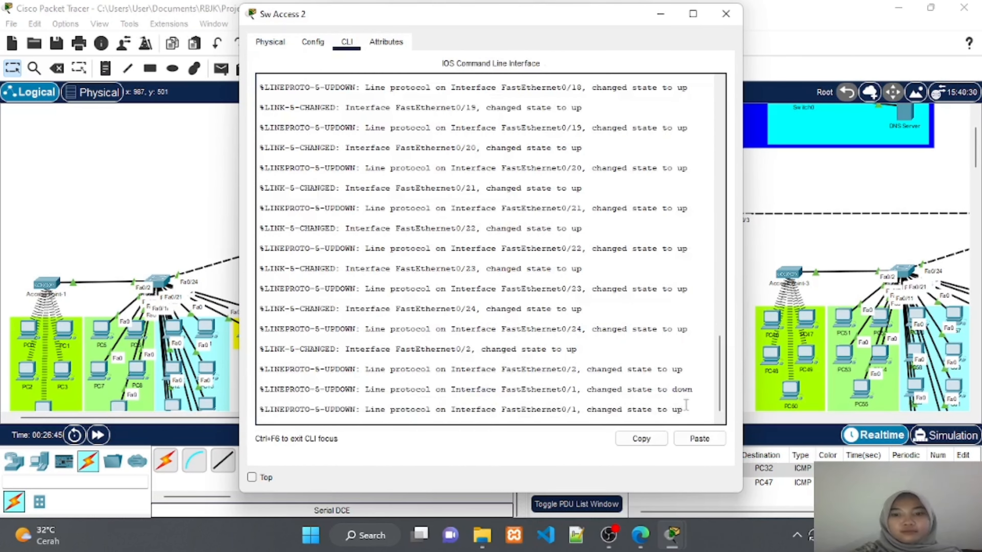
{"action": "key", "text": "Return"}
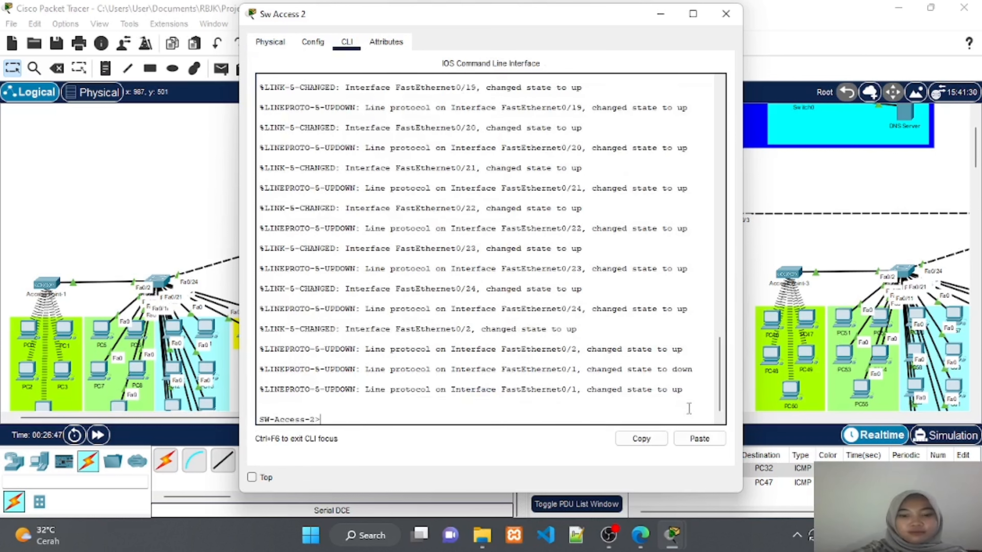
{"action": "type", "text": "en"}
{"action": "key", "text": "Return"}
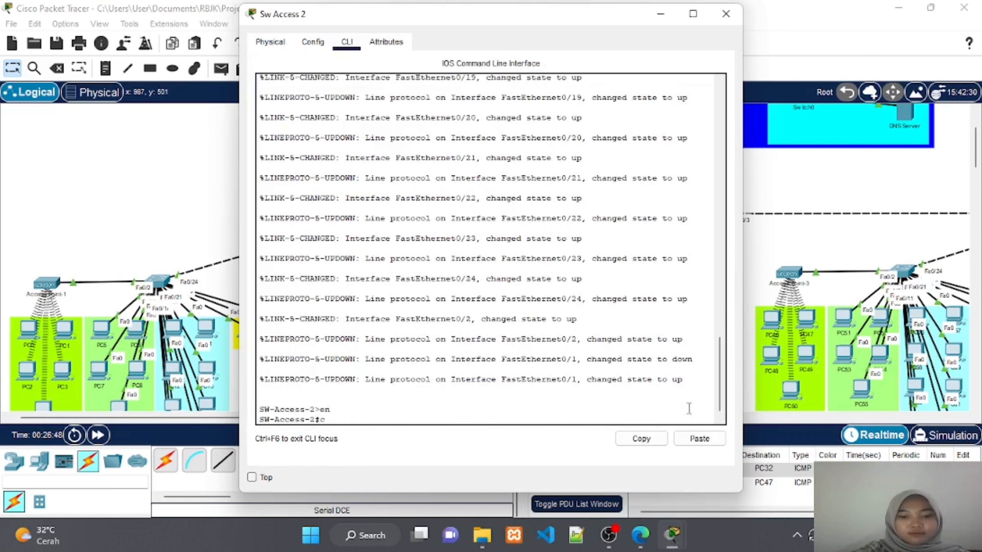
{"action": "type", "text": "conf"}
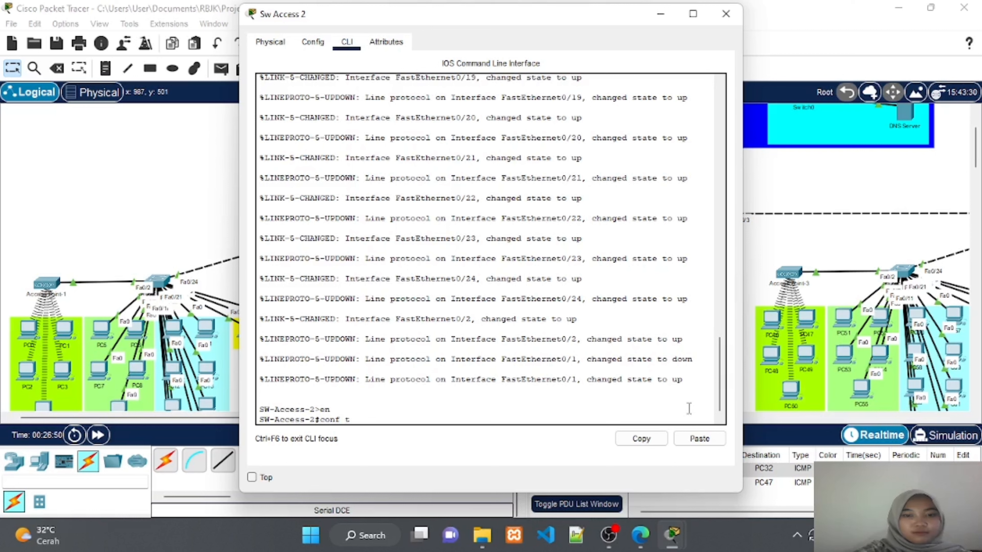
{"action": "type", "text": " t"}
{"action": "key", "text": "Return"}
Display Sw Access 2's running configuration with "do show run", review its interface entries through FastEthernet0/4 and minimize the console
{"action": "type", "text": "d"}
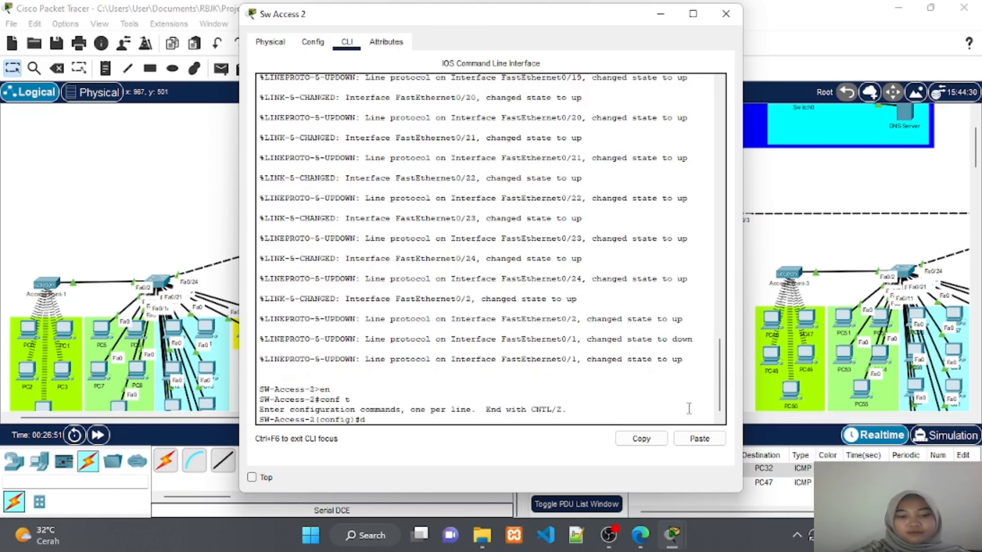
{"action": "type", "text": "o show run"}
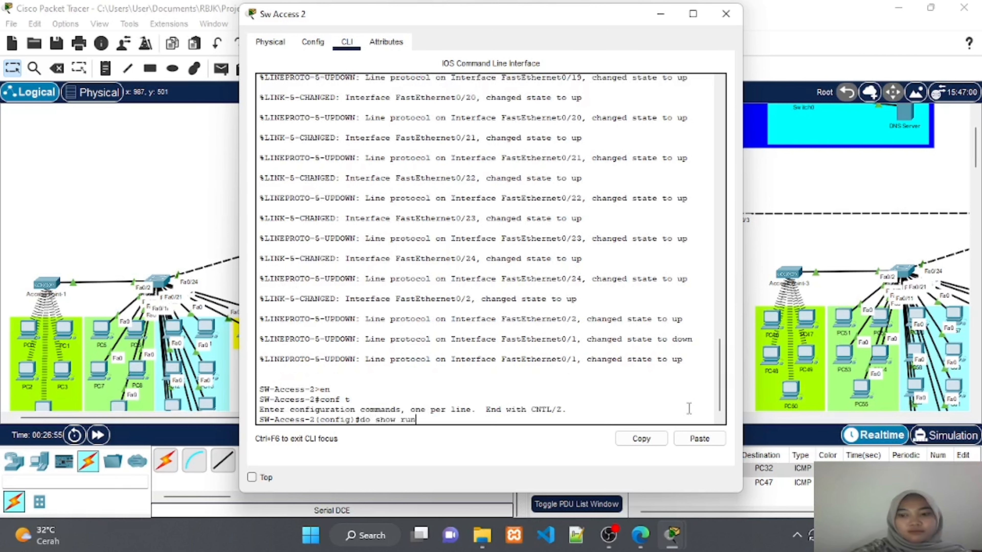
{"action": "key", "text": "Return"}
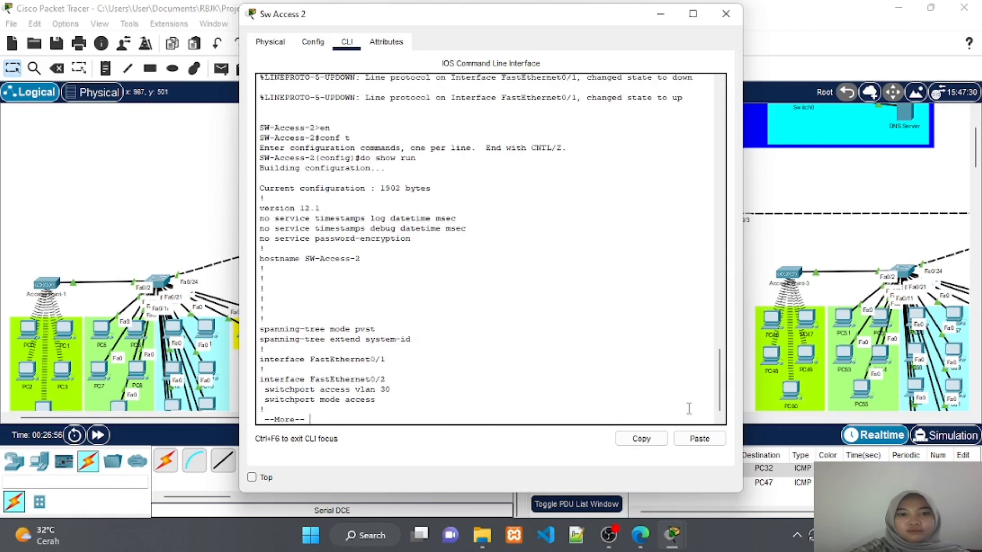
{"action": "key", "text": "Return"}
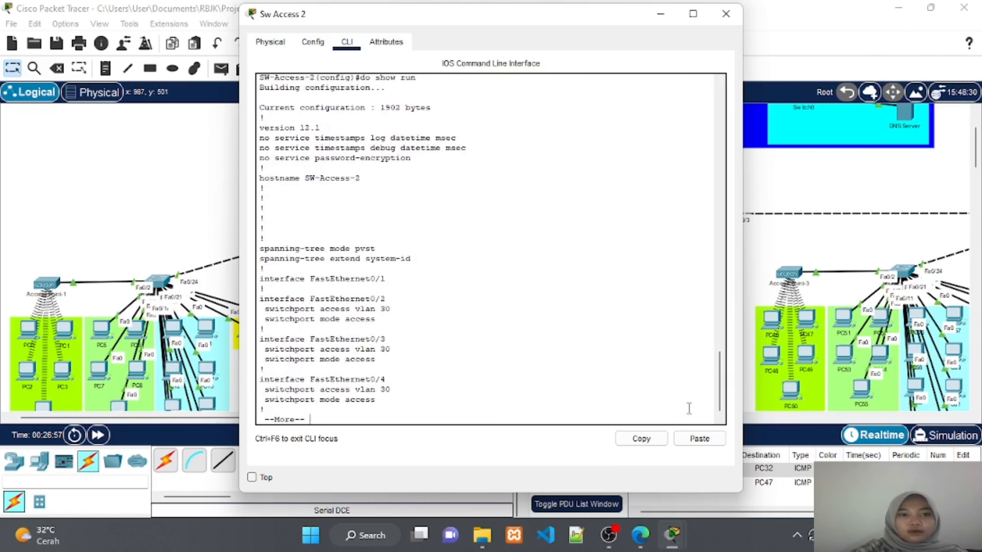
{"action": "left_click", "coordinate": [662, 15]}
Open the Sw Access 3 command line and enter global configuration mode with "en" and "conf t"
{"action": "scroll", "coordinate": [664, 220], "scroll_direction": "up", "scroll_amount": 2}
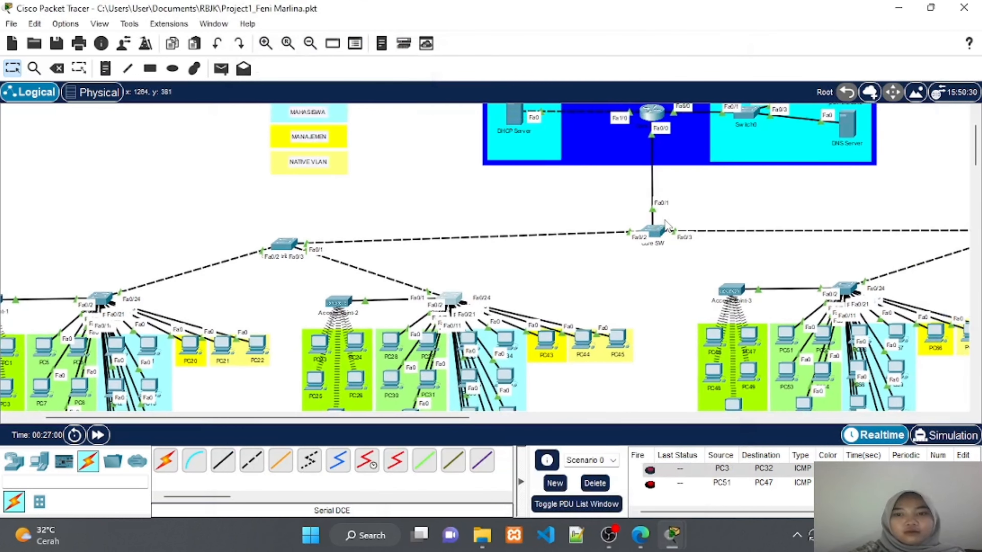
{"action": "scroll", "coordinate": [667, 226], "scroll_direction": "right", "scroll_amount": 3}
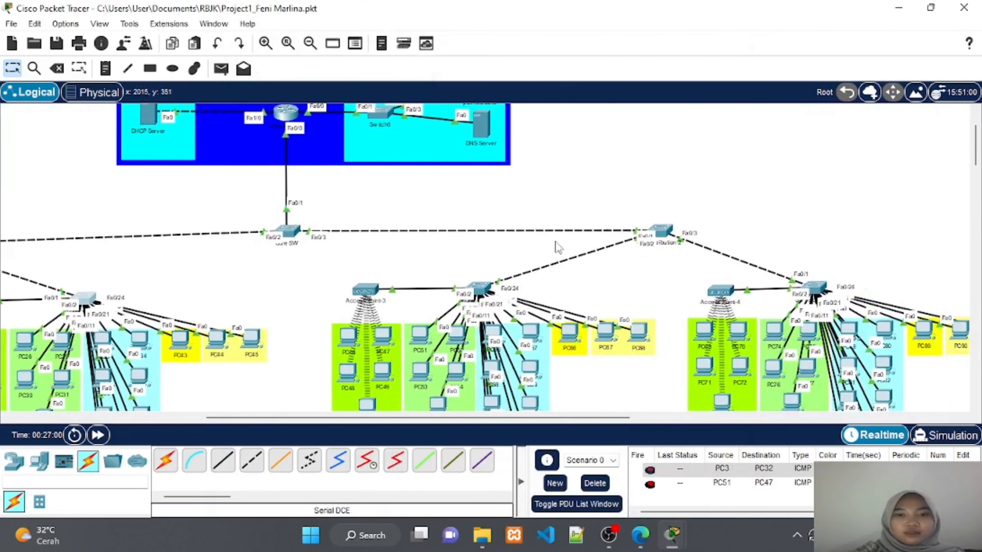
{"action": "left_click", "coordinate": [370, 289]}
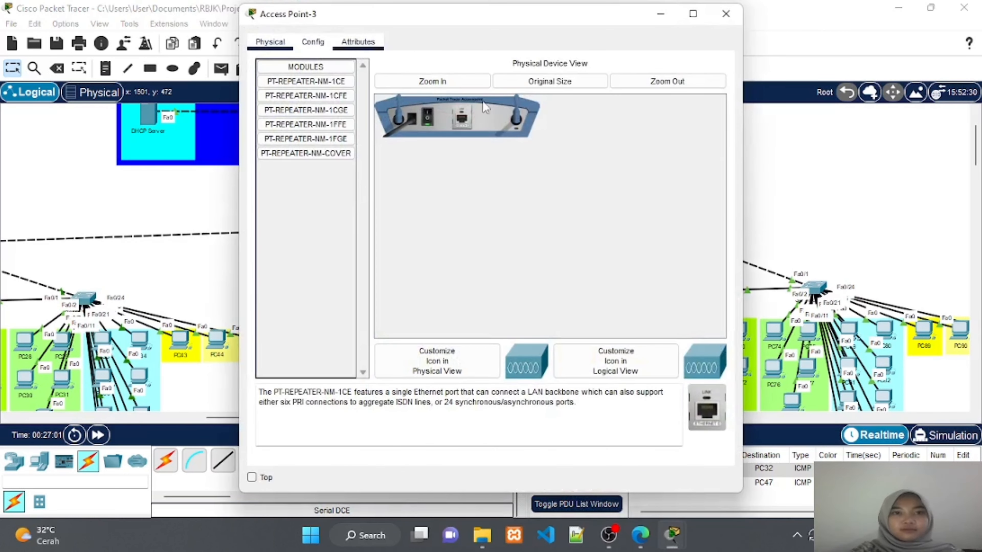
{"action": "left_click", "coordinate": [658, 17]}
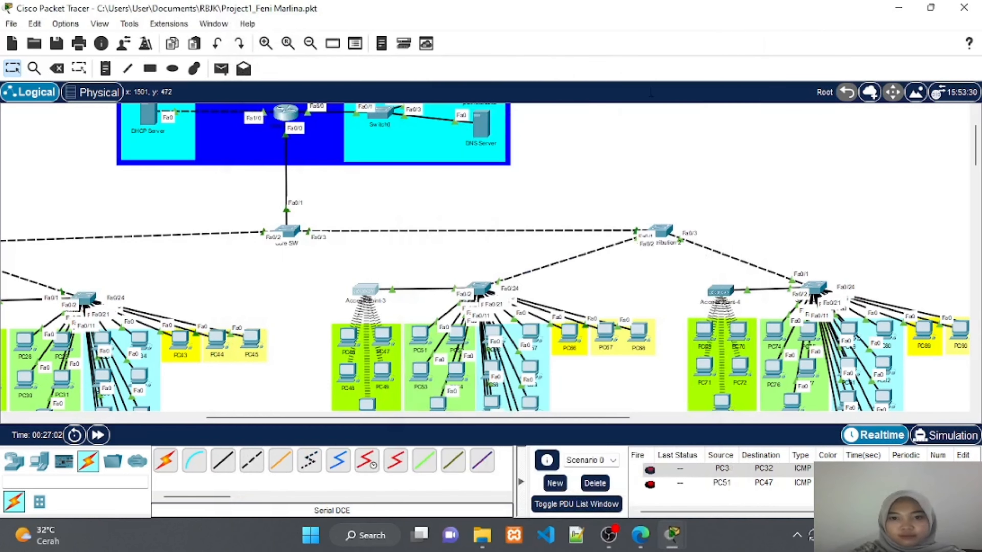
{"action": "left_click", "coordinate": [480, 289]}
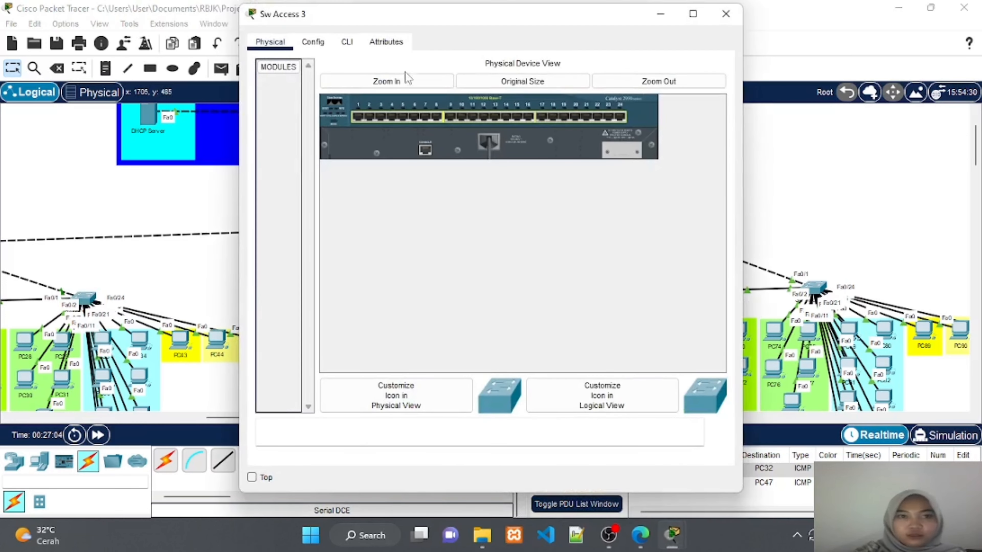
{"action": "left_click", "coordinate": [347, 42]}
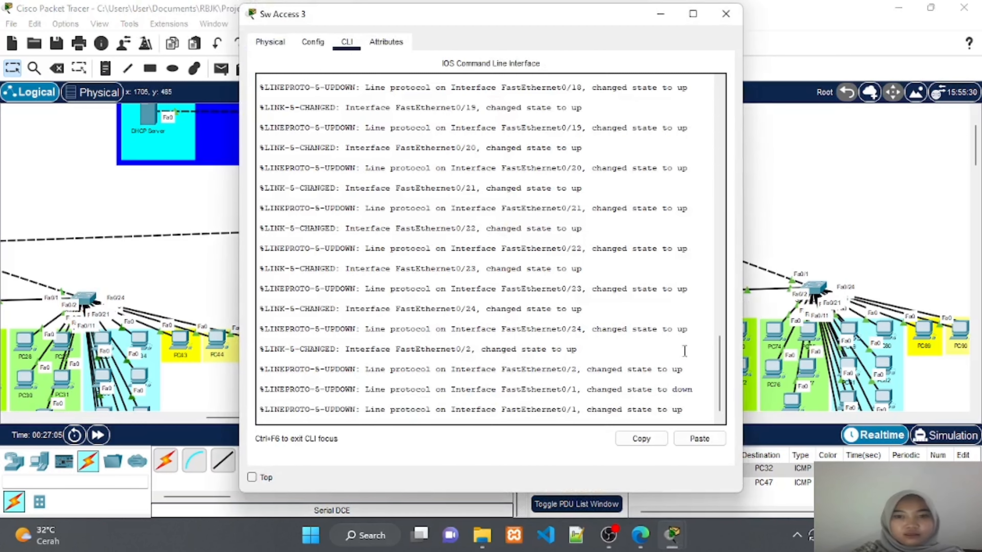
{"action": "key", "text": "Return"}
{"action": "key", "text": "Return"}
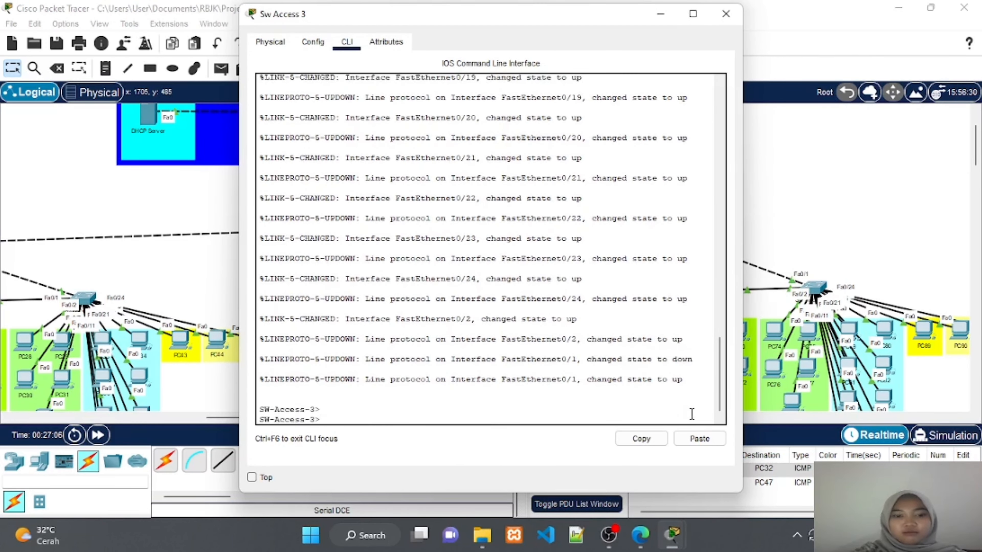
{"action": "type", "text": "en"}
{"action": "key", "text": "Return"}
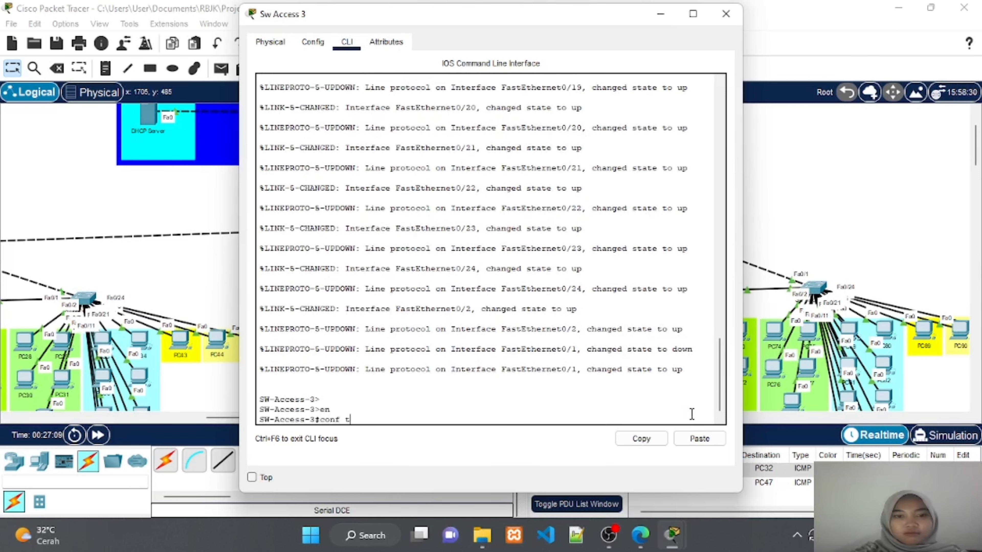
{"action": "type", "text": "conf t"}
{"action": "key", "text": "Return"}
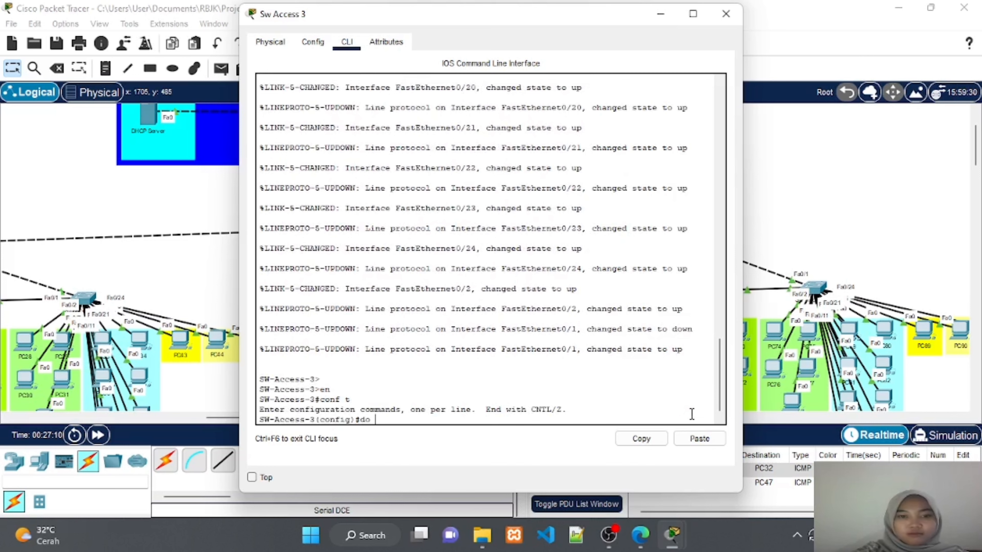
Display Sw Access 3's running configuration with "do show run" and review its interface VLAN entries through FastEthernet0/15
{"action": "type", "text": "do show r"}
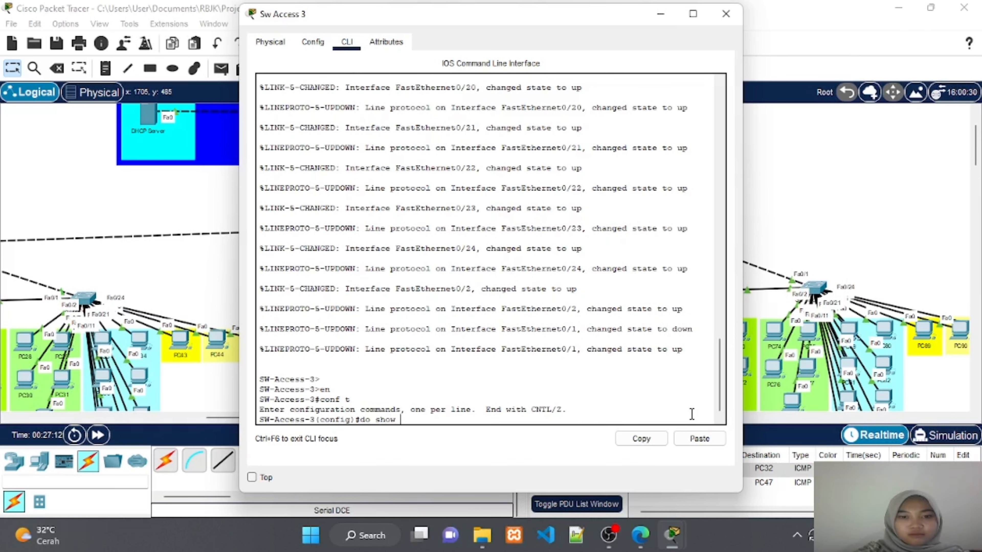
{"action": "type", "text": "un"}
{"action": "key", "text": "Return"}
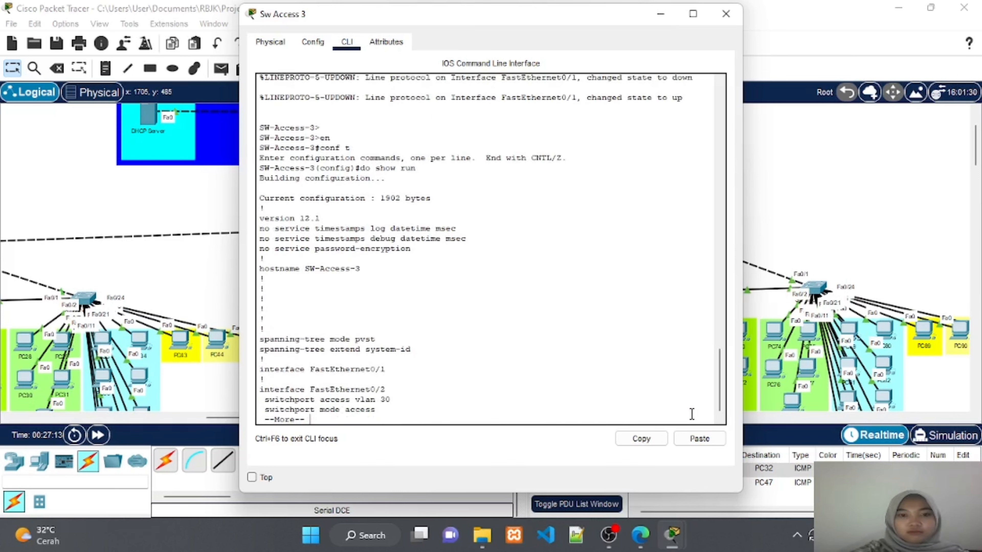
{"action": "key", "text": "space"}
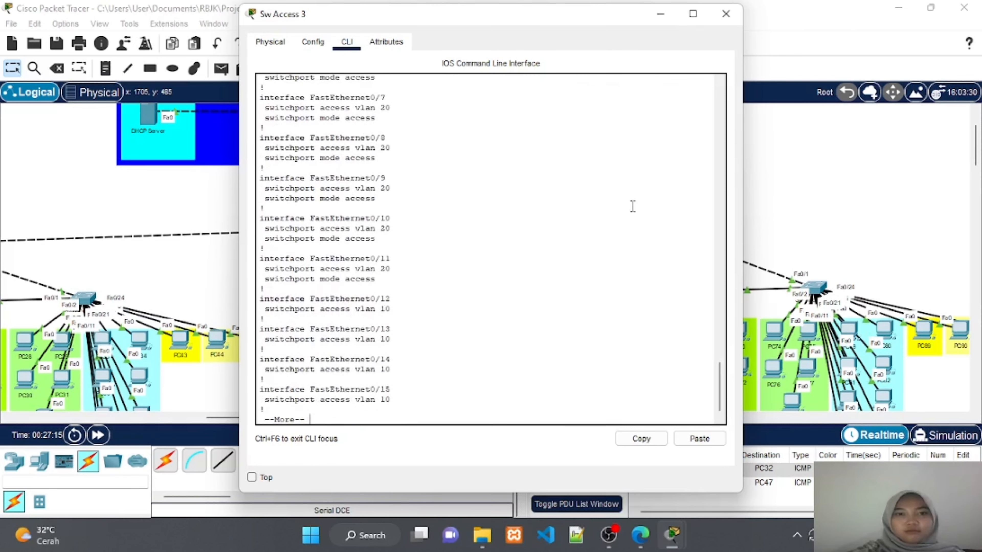
{"action": "scroll", "coordinate": [615, 221], "scroll_direction": "up", "scroll_amount": 4}
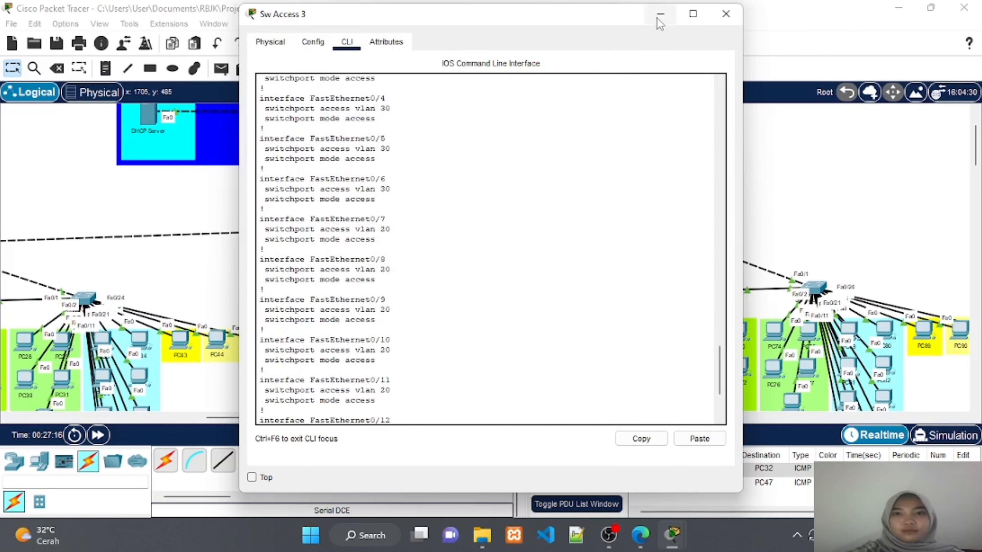
{"action": "left_click", "coordinate": [732, 14]}
Open the Sw Access 4 command line and enter global configuration mode with "en" and "conf t"
{"action": "scroll", "coordinate": [659, 255], "scroll_direction": "right", "scroll_amount": 4}
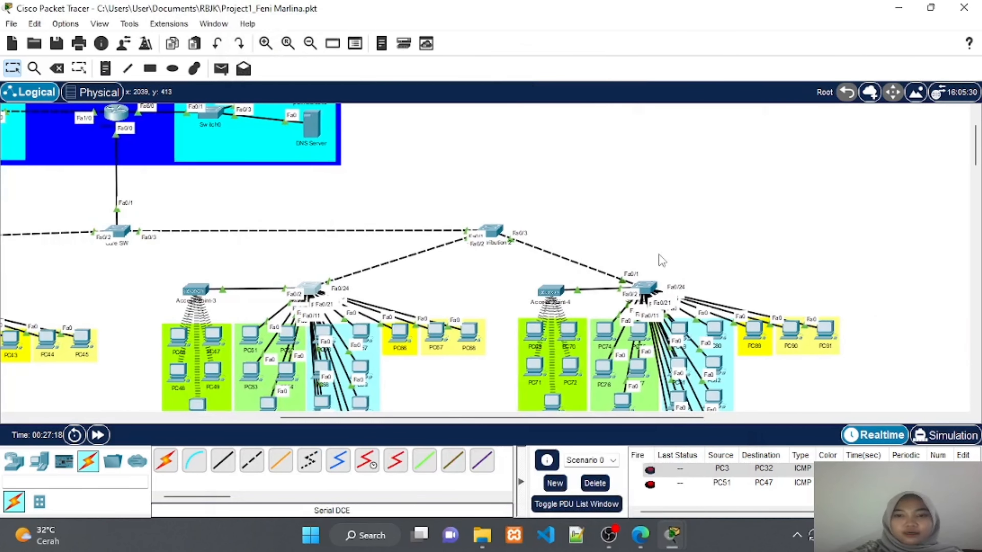
{"action": "left_click", "coordinate": [646, 285]}
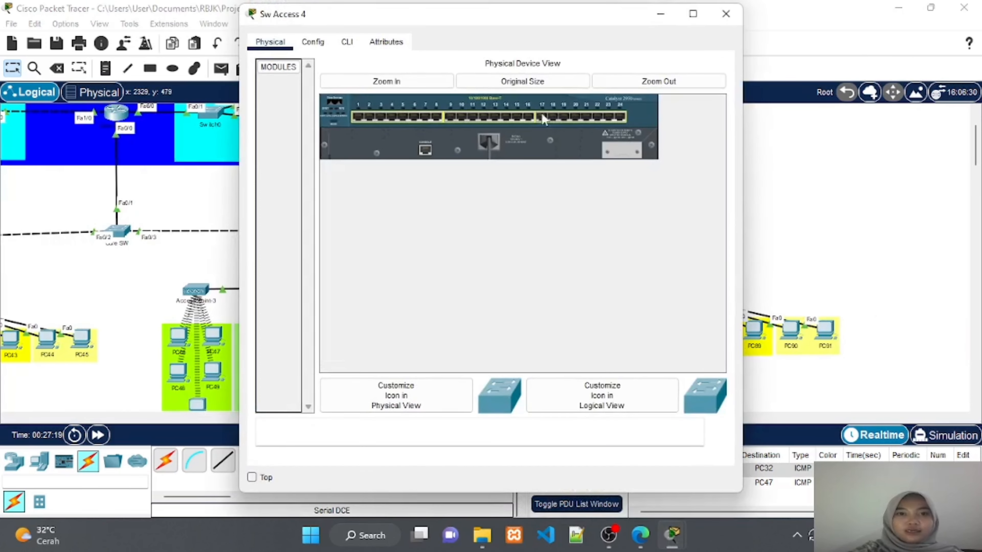
{"action": "left_click", "coordinate": [347, 42]}
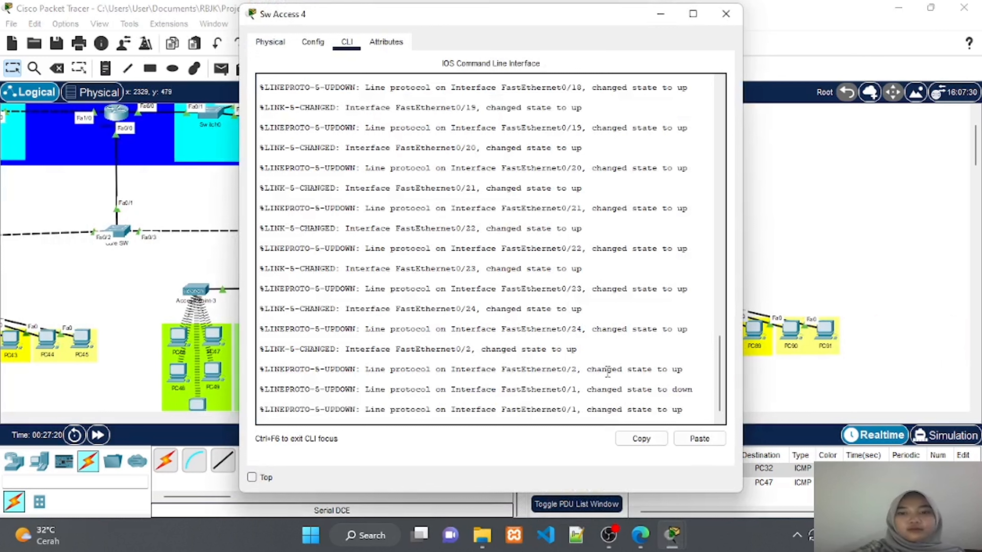
{"action": "key", "text": "Return"}
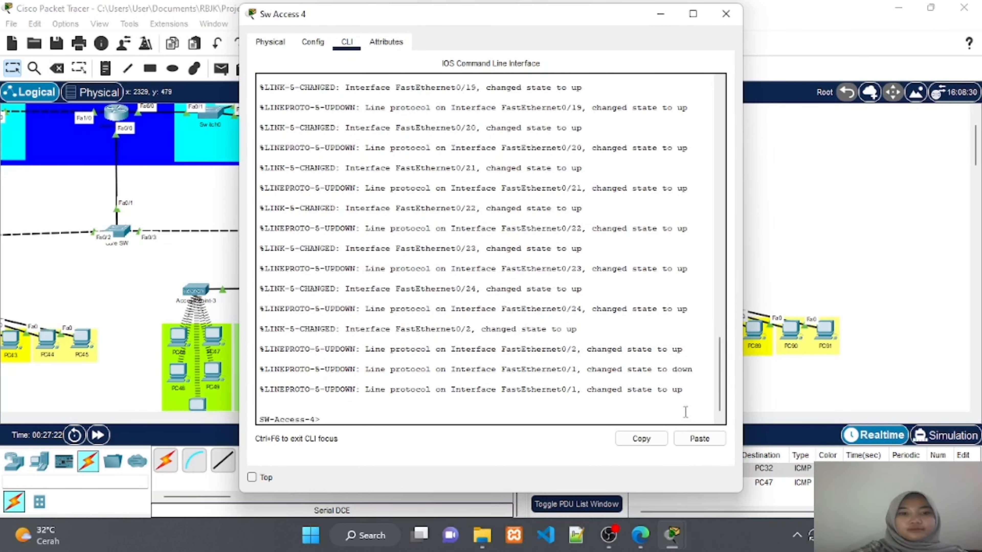
{"action": "key", "text": "Return"}
{"action": "key", "text": "Return"}
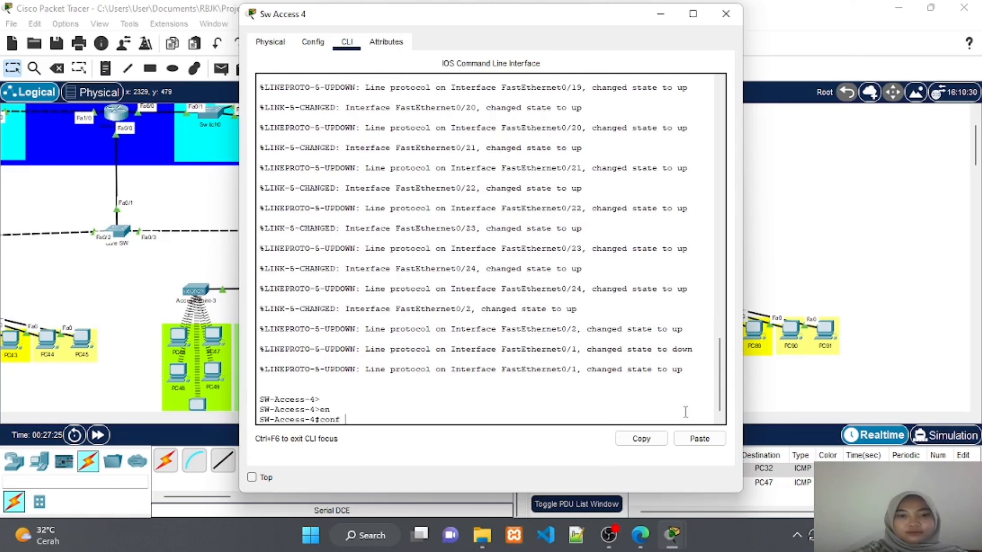
{"action": "key", "text": "Return"}
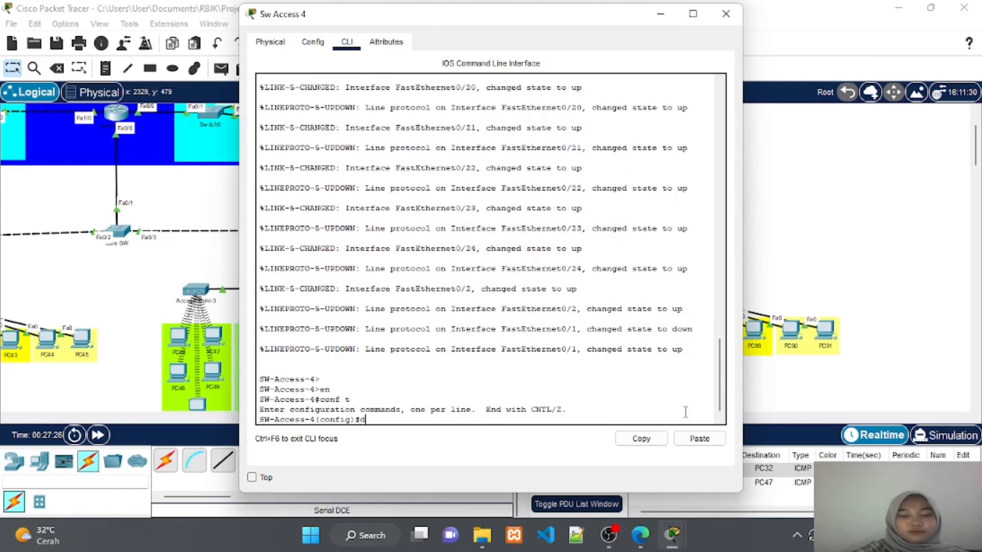
Display Sw Access 4's running configuration with "do show run", review its interface entries through FastEthernet0/10 and minimize the console
{"action": "type", "text": "do show"}
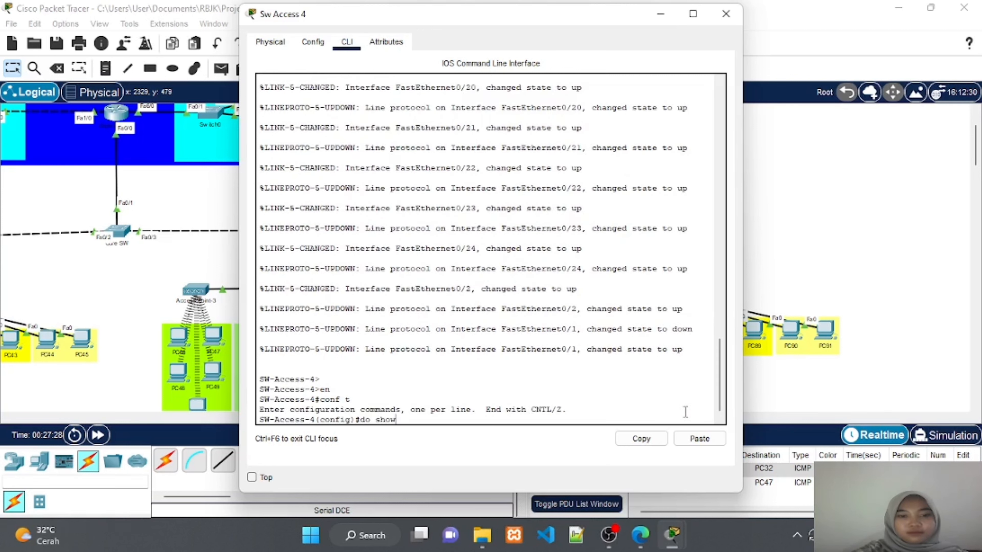
{"action": "type", "text": " run"}
{"action": "key", "text": "Return"}
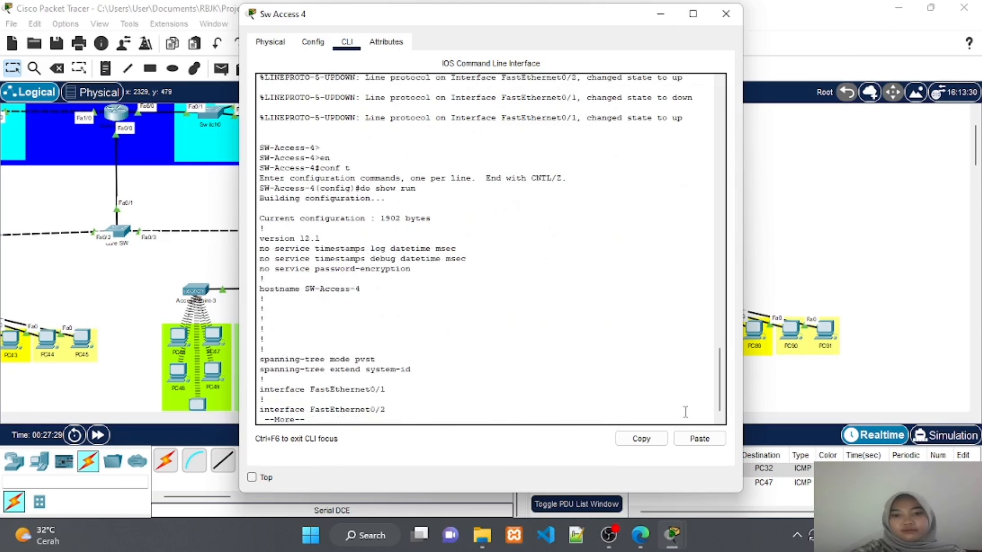
{"action": "key", "text": "Return"}
{"action": "key", "text": "Return"}
{"action": "key", "text": "Return"}
{"action": "key", "text": "Return"}
{"action": "key", "text": "Return"}
{"action": "key", "text": "Return"}
{"action": "key", "text": "Return"}
{"action": "key", "text": "Return"}
{"action": "key", "text": "Return"}
{"action": "key", "text": "Return"}
{"action": "key", "text": "Return"}
{"action": "key", "text": "Return"}
{"action": "key", "text": "Return"}
{"action": "key", "text": "Return"}
{"action": "key", "text": "Return"}
{"action": "key", "text": "Return"}
{"action": "key", "text": "Return"}
{"action": "key", "text": "Return"}
{"action": "key", "text": "Return"}
{"action": "key", "text": "Return"}
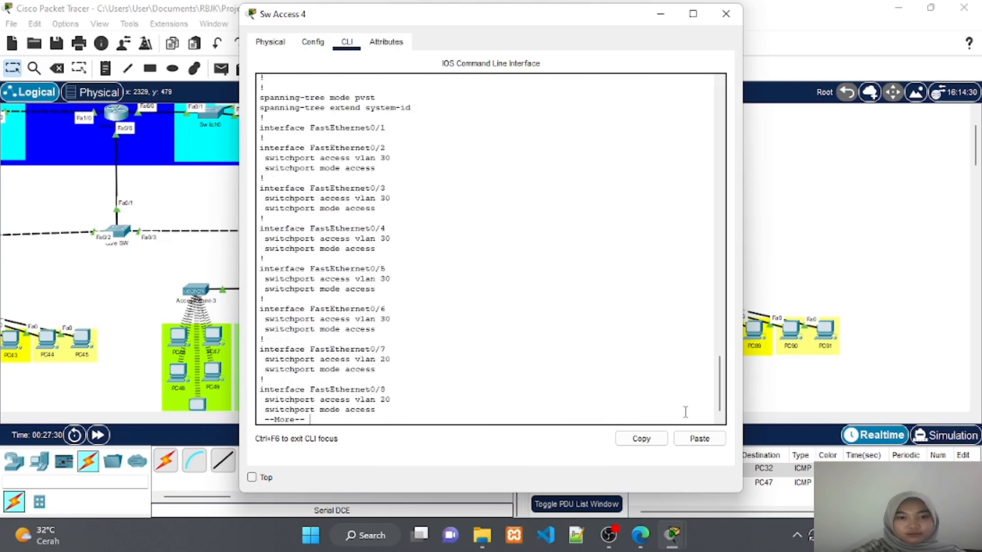
{"action": "key", "text": "Return"}
{"action": "key", "text": "Return"}
{"action": "key", "text": "Return"}
{"action": "key", "text": "Return"}
{"action": "key", "text": "Return"}
{"action": "key", "text": "Return"}
{"action": "key", "text": "Return"}
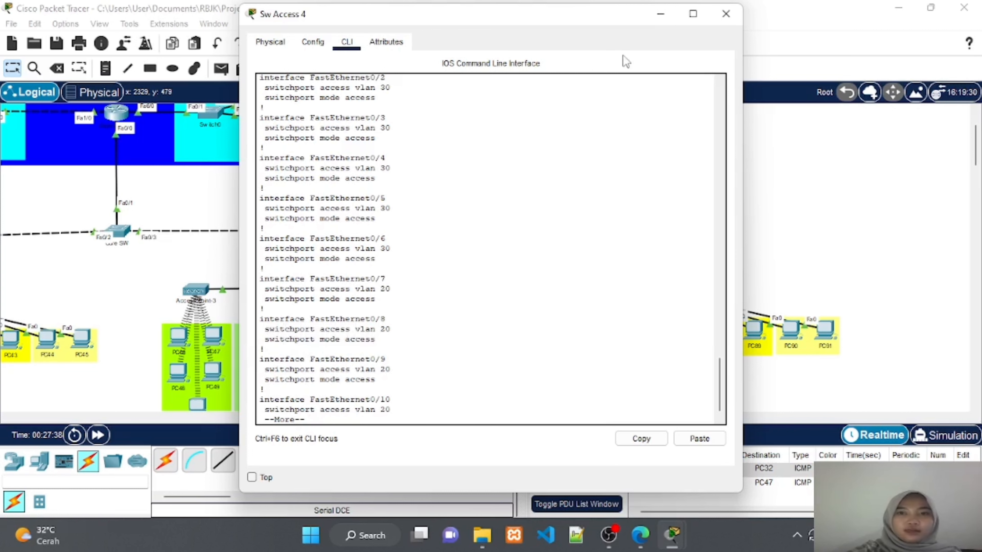
{"action": "left_click", "coordinate": [660, 13]}
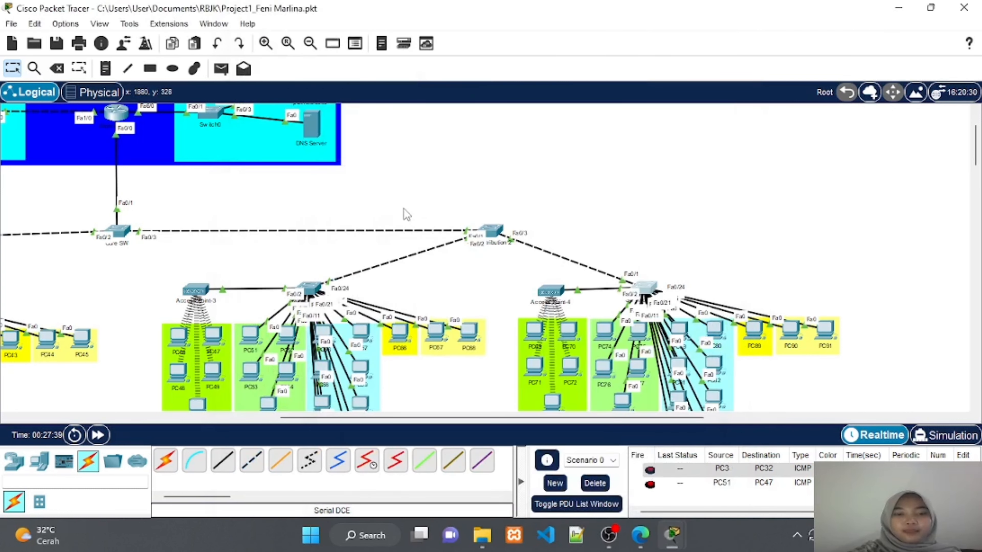
{"action": "scroll", "coordinate": [404, 213], "scroll_direction": "left", "scroll_amount": 10}
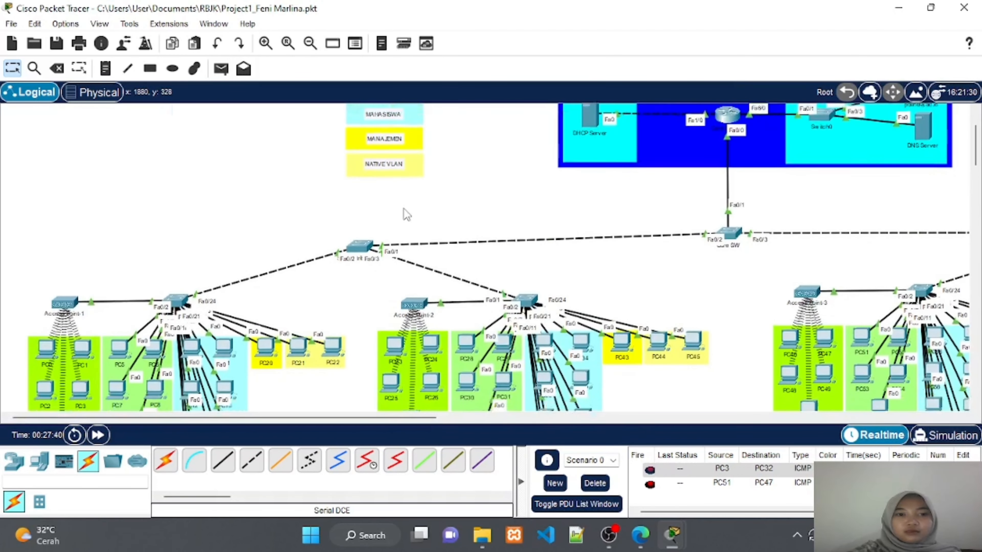
Reopen the SW Access 1 command line to view its FastEthernet port VLAN entries and minimize the console
{"action": "scroll", "coordinate": [404, 213], "scroll_direction": "down", "scroll_amount": 3}
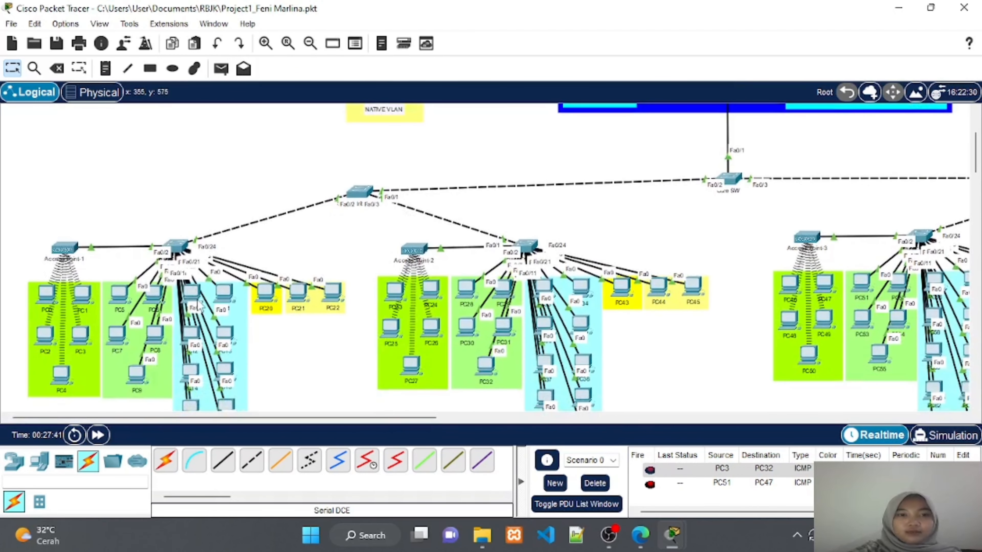
{"action": "left_click", "coordinate": [178, 247]}
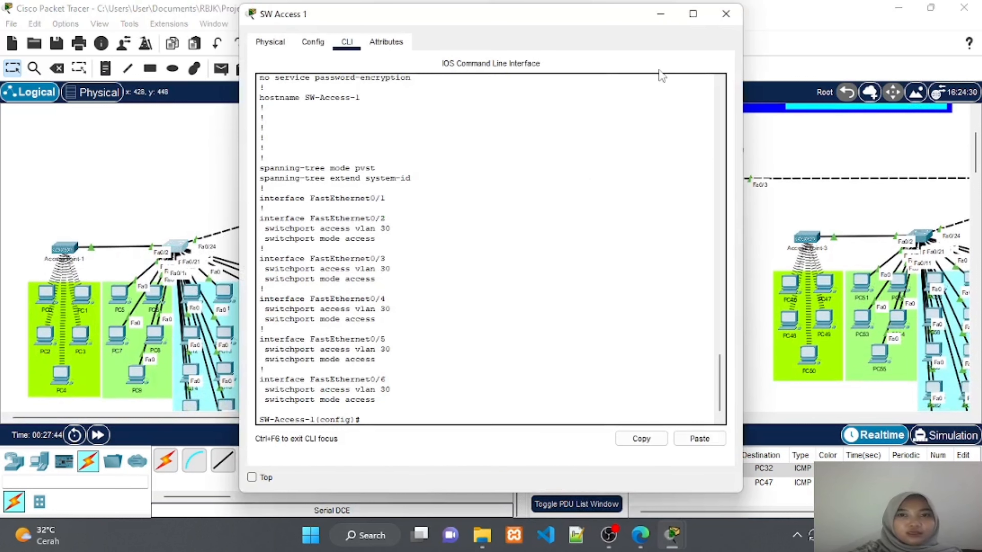
{"action": "left_click", "coordinate": [666, 18]}
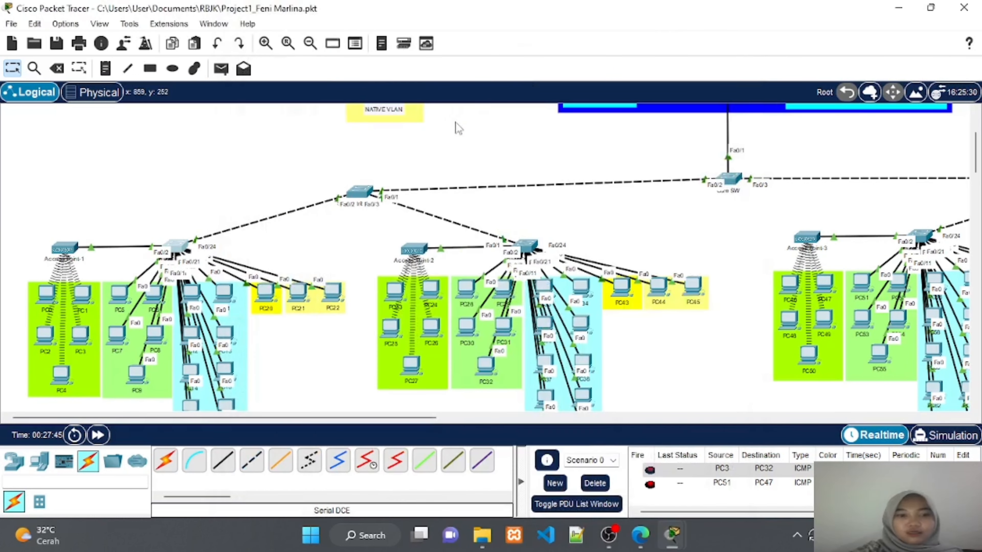
Examine the coloured PC groups under SW Access 1 against the VLAN legend: Tamu, Dosen, Mahasiswa, Manajemen and Native VLAN
{"action": "scroll", "coordinate": [366, 300], "scroll_direction": "down", "scroll_amount": 3}
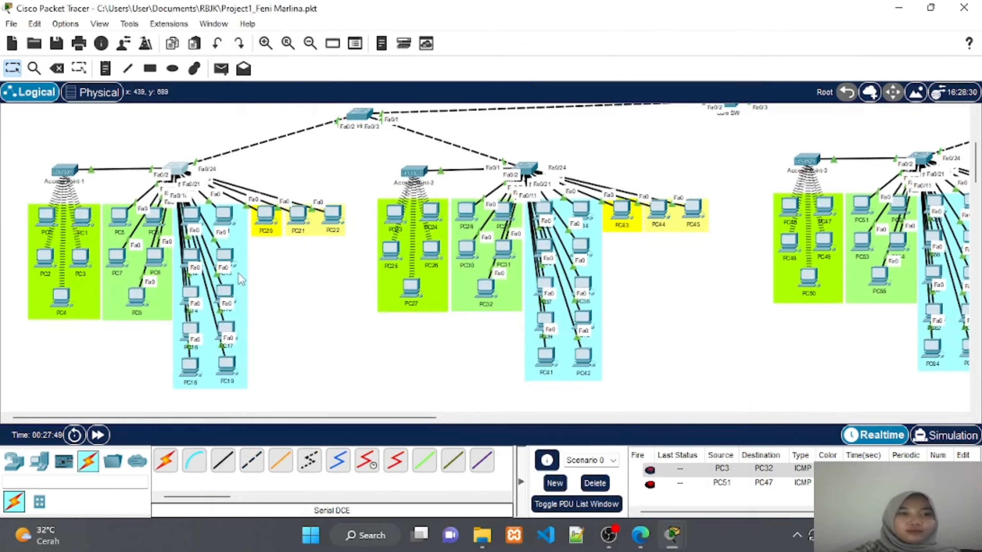
{"action": "scroll", "coordinate": [229, 260], "scroll_direction": "up", "scroll_amount": 1}
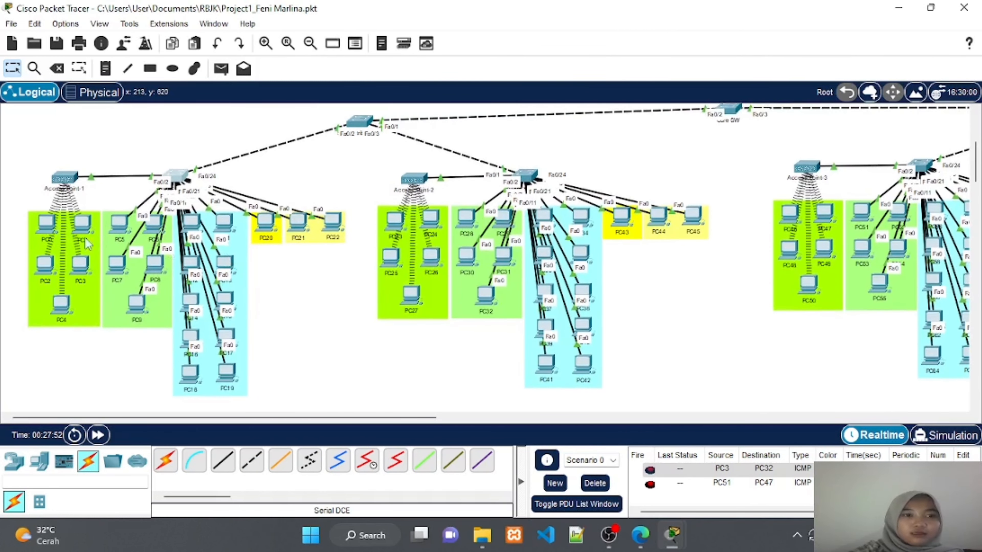
{"action": "scroll", "coordinate": [47, 230], "scroll_direction": "up", "scroll_amount": 5}
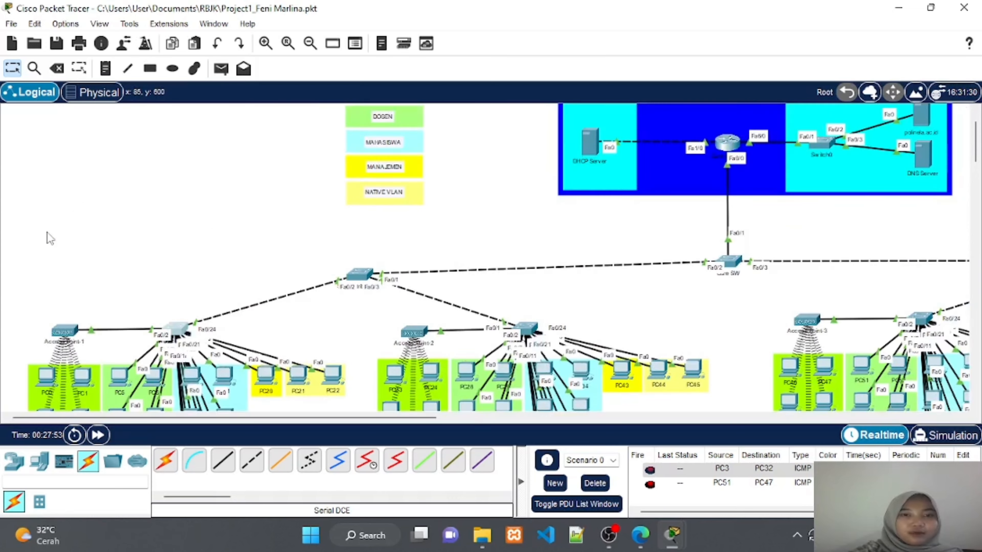
{"action": "scroll", "coordinate": [50, 239], "scroll_direction": "down", "scroll_amount": 5}
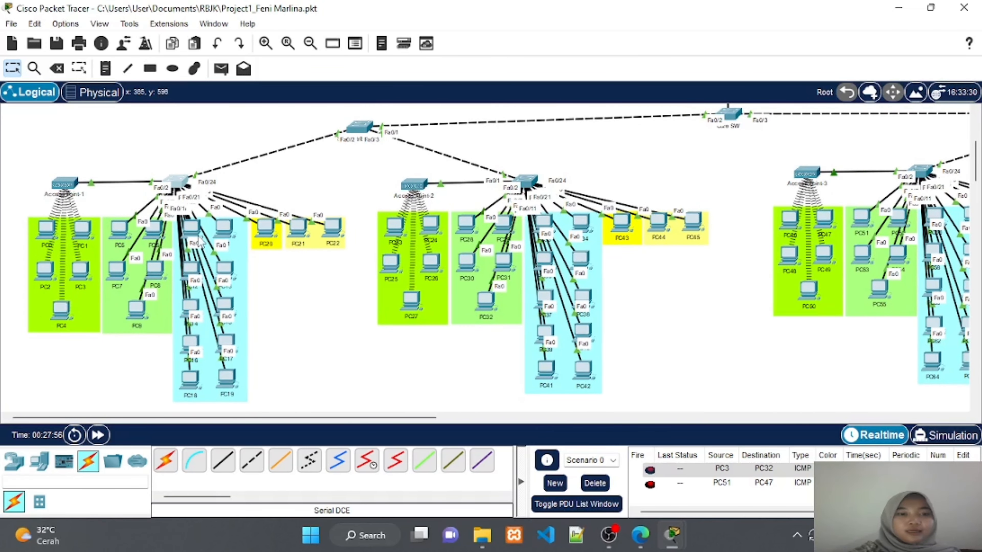
{"action": "scroll", "coordinate": [198, 236], "scroll_direction": "up", "scroll_amount": 9}
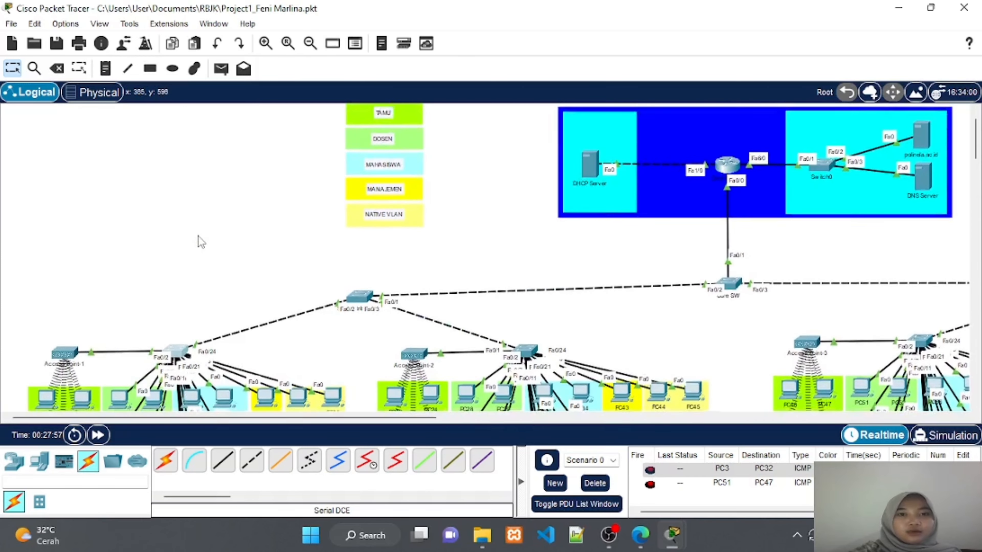
{"action": "scroll", "coordinate": [199, 236], "scroll_direction": "down", "scroll_amount": 7}
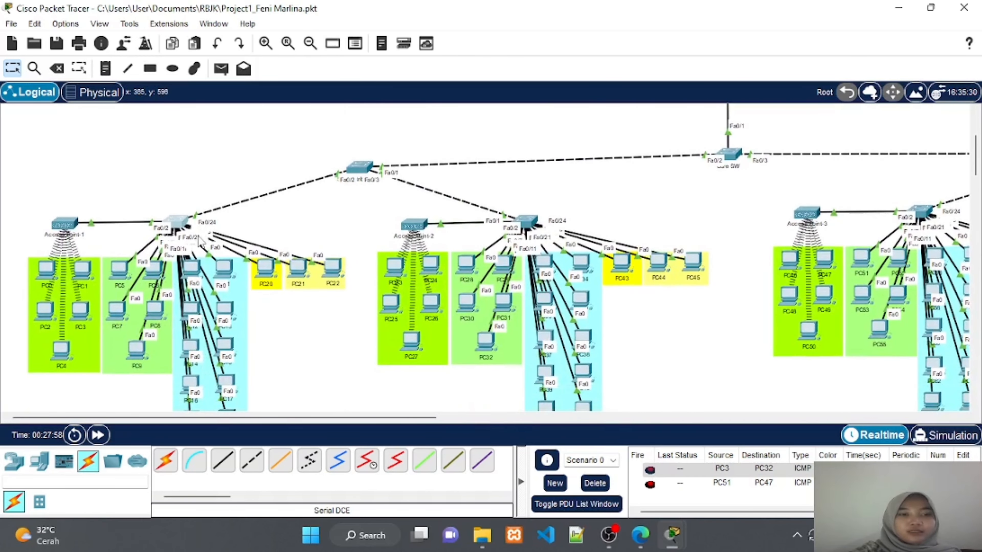
{"action": "scroll", "coordinate": [207, 311], "scroll_direction": "down", "scroll_amount": 3}
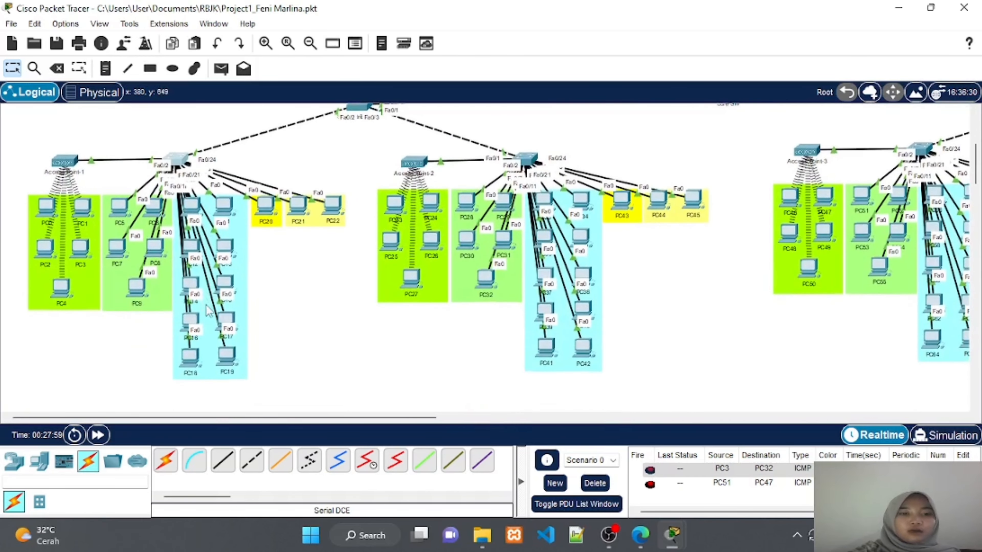
{"action": "scroll", "coordinate": [240, 246], "scroll_direction": "up", "scroll_amount": 7}
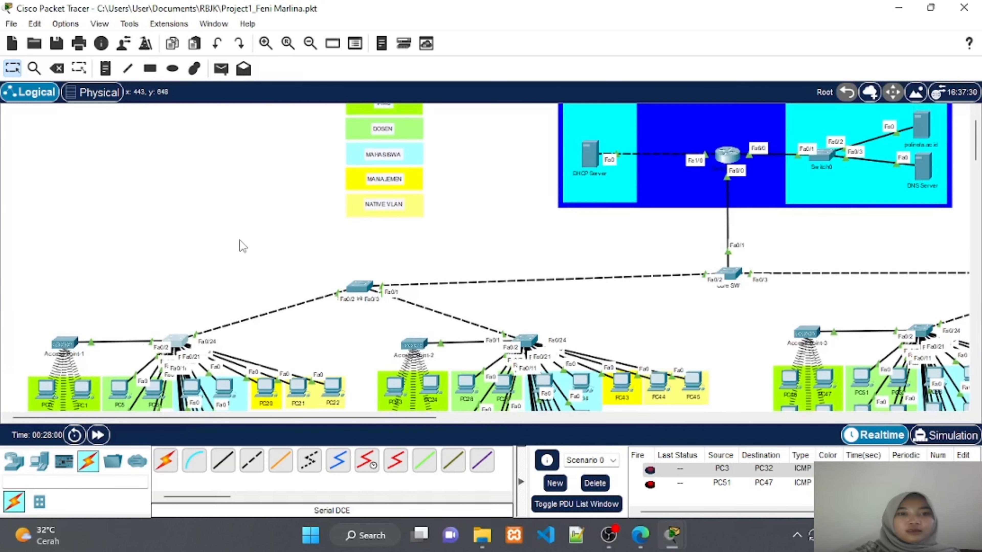
{"action": "scroll", "coordinate": [241, 245], "scroll_direction": "down", "scroll_amount": 3}
{"action": "scroll", "coordinate": [240, 245], "scroll_direction": "down", "scroll_amount": 3}
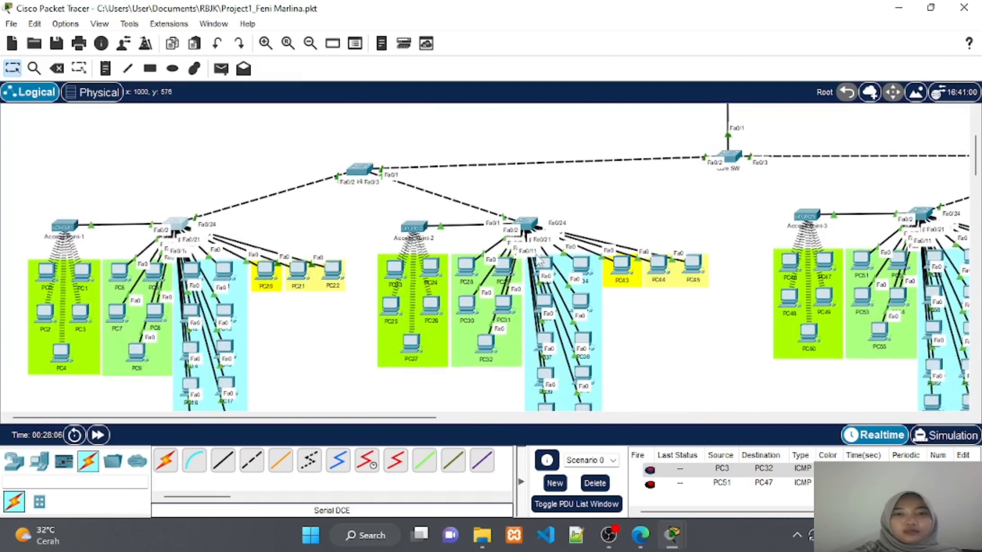
Examine the matching PC groups under the other three access switches and compare them with the VLAN colour legend
{"action": "scroll", "coordinate": [550, 273], "scroll_direction": "right", "scroll_amount": 15}
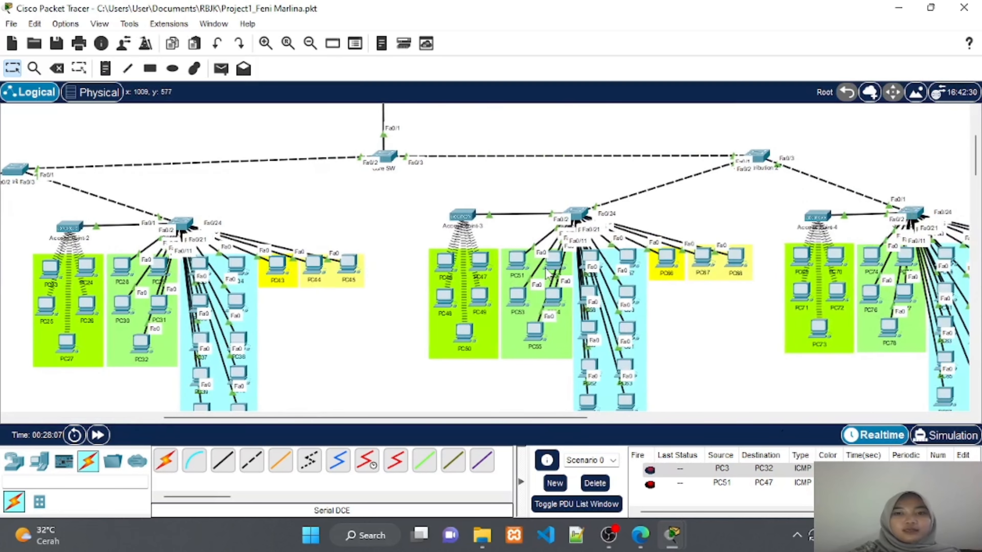
{"action": "scroll", "coordinate": [546, 271], "scroll_direction": "down", "scroll_amount": 1}
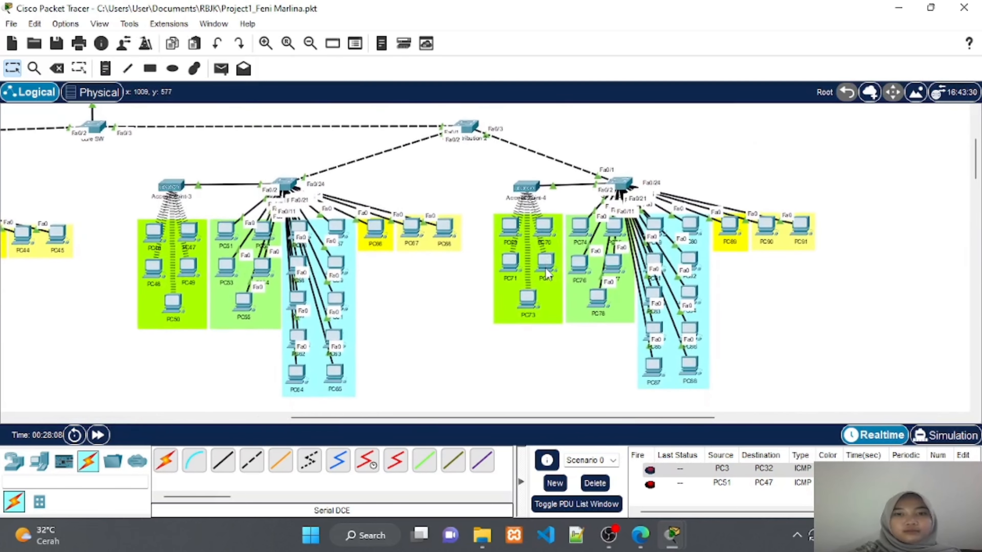
{"action": "scroll", "coordinate": [546, 271], "scroll_direction": "left", "scroll_amount": 1}
{"action": "scroll", "coordinate": [545, 272], "scroll_direction": "left", "scroll_amount": 14}
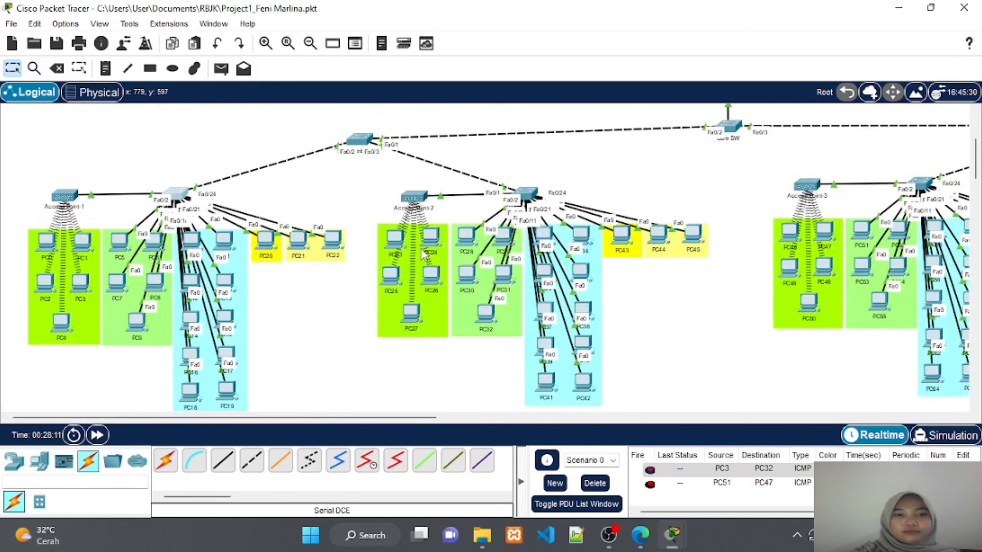
{"action": "scroll", "coordinate": [424, 255], "scroll_direction": "up", "scroll_amount": 1}
{"action": "scroll", "coordinate": [424, 255], "scroll_direction": "up", "scroll_amount": 5}
{"action": "scroll", "coordinate": [423, 255], "scroll_direction": "down", "scroll_amount": 4}
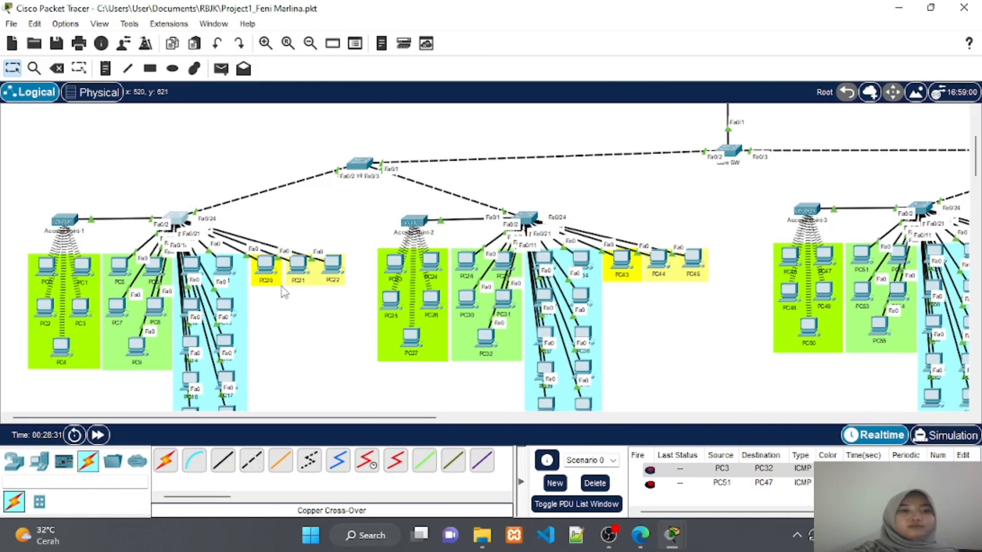
{"action": "scroll", "coordinate": [282, 287], "scroll_direction": "down", "scroll_amount": 1}
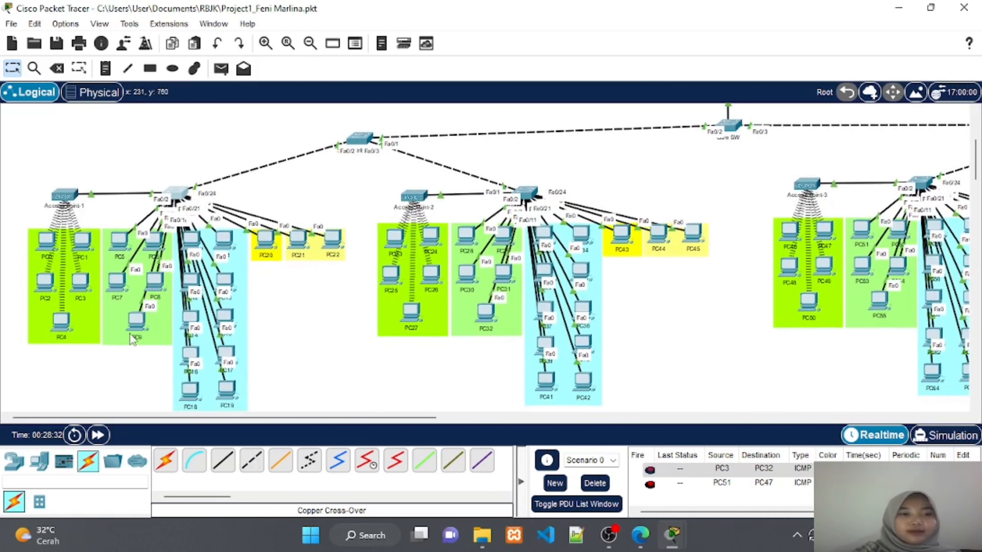
{"action": "scroll", "coordinate": [225, 286], "scroll_direction": "up", "scroll_amount": 5}
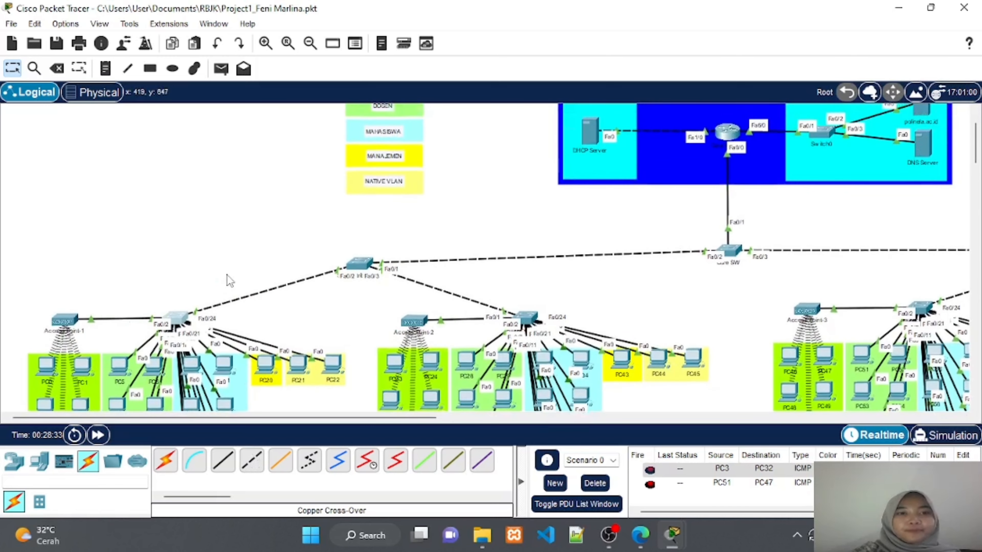
Open PC5 in the Dosen group to view its physical device, and minimize its window
{"action": "scroll", "coordinate": [227, 275], "scroll_direction": "down", "scroll_amount": 4}
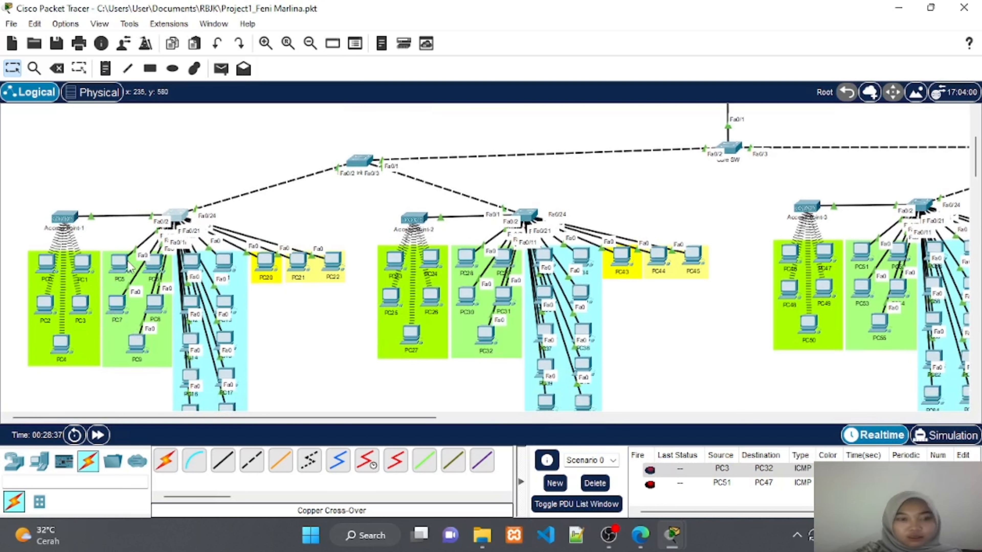
{"action": "left_click", "coordinate": [121, 265]}
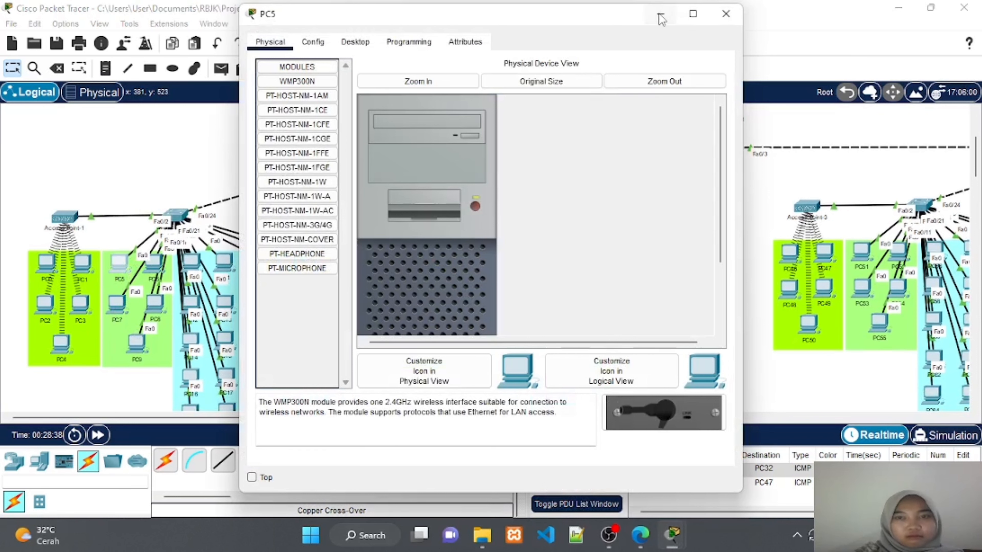
{"action": "left_click", "coordinate": [661, 15]}
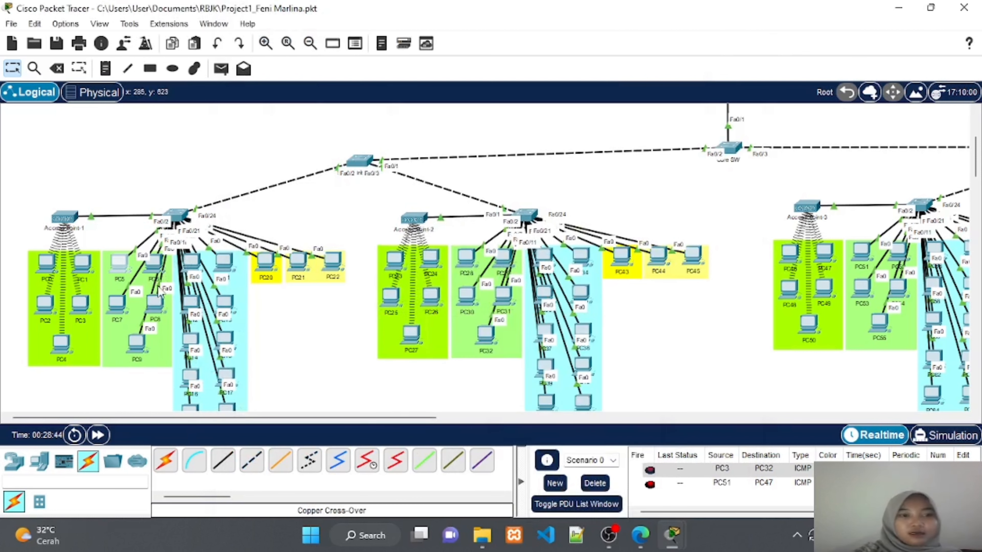
Examine the yellow Manajemen and Native VLAN PC groups, starting at PC20, across all four access blocks
{"action": "scroll", "coordinate": [216, 306], "scroll_direction": "down", "scroll_amount": 3}
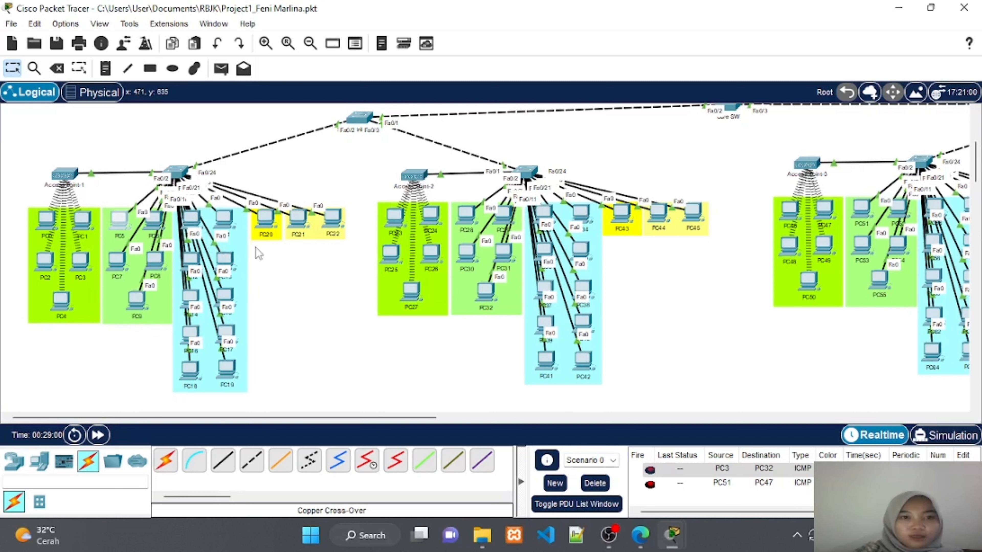
{"action": "mouse_move", "coordinate": [263, 236]}
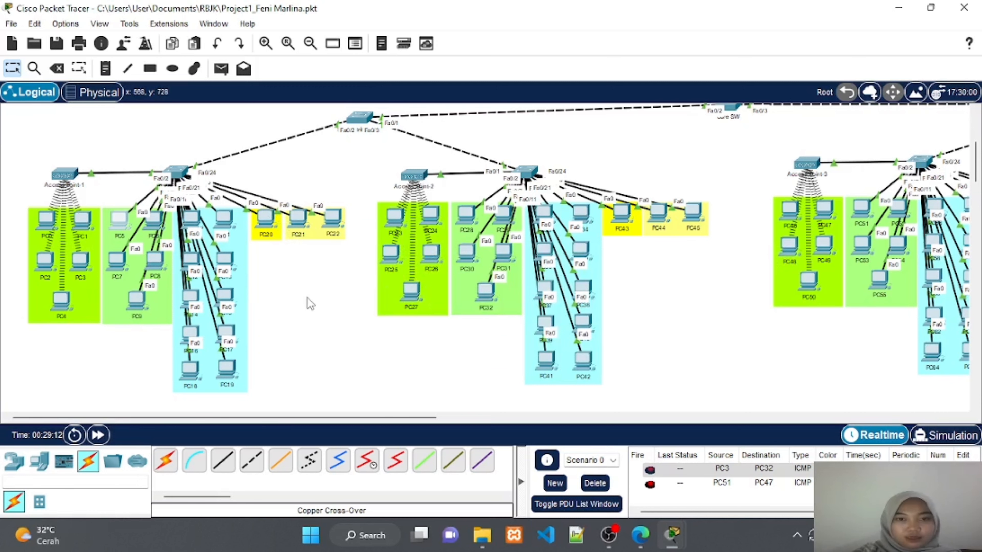
{"action": "scroll", "coordinate": [308, 297], "scroll_direction": "right", "scroll_amount": 6}
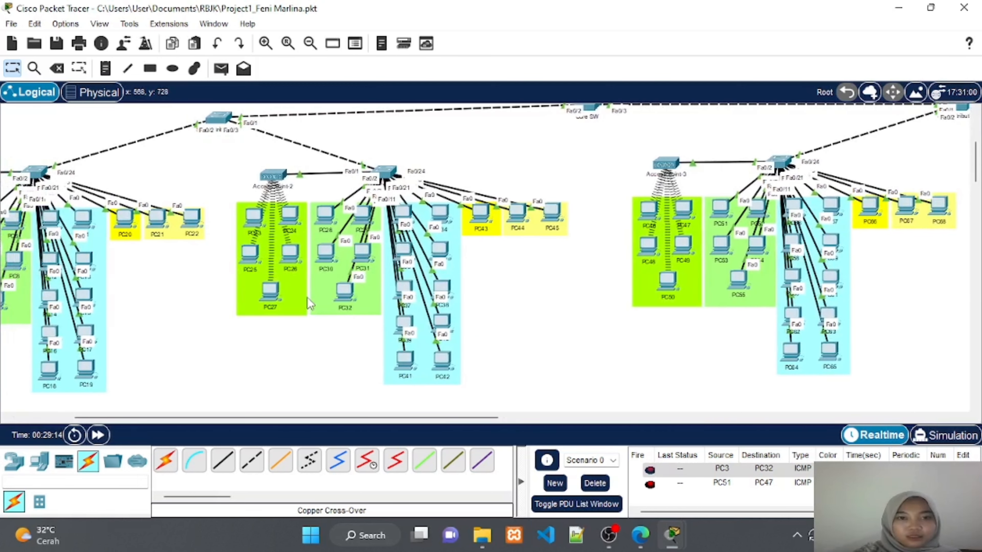
{"action": "scroll", "coordinate": [307, 301], "scroll_direction": "right", "scroll_amount": 4}
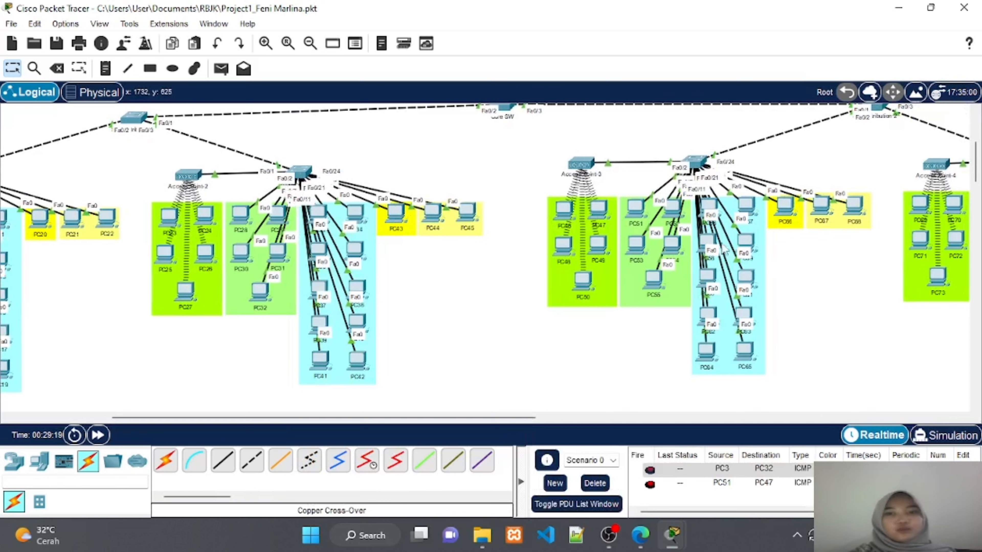
{"action": "scroll", "coordinate": [760, 253], "scroll_direction": "right", "scroll_amount": 5}
{"action": "scroll", "coordinate": [760, 253], "scroll_direction": "right", "scroll_amount": 1}
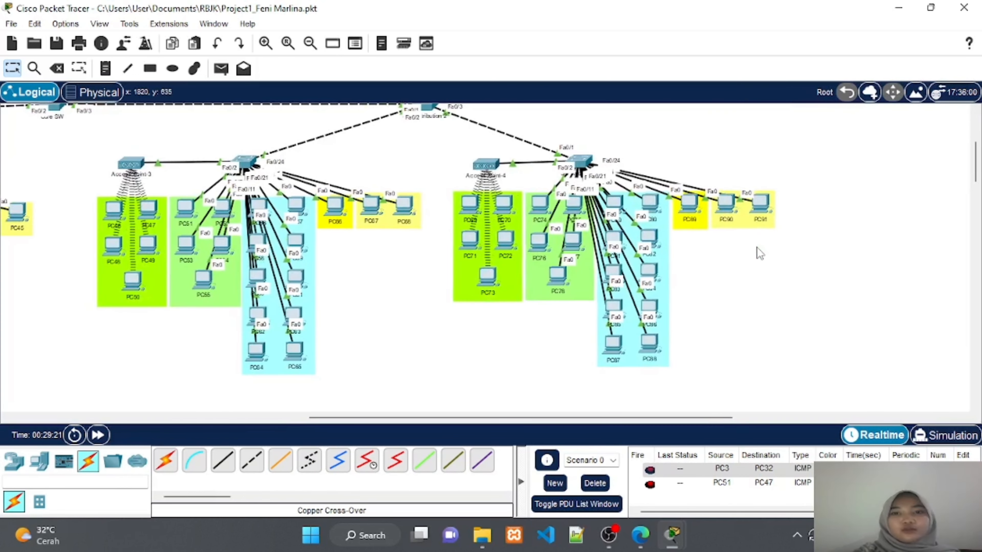
{"action": "scroll", "coordinate": [430, 270], "scroll_direction": "left", "scroll_amount": 8}
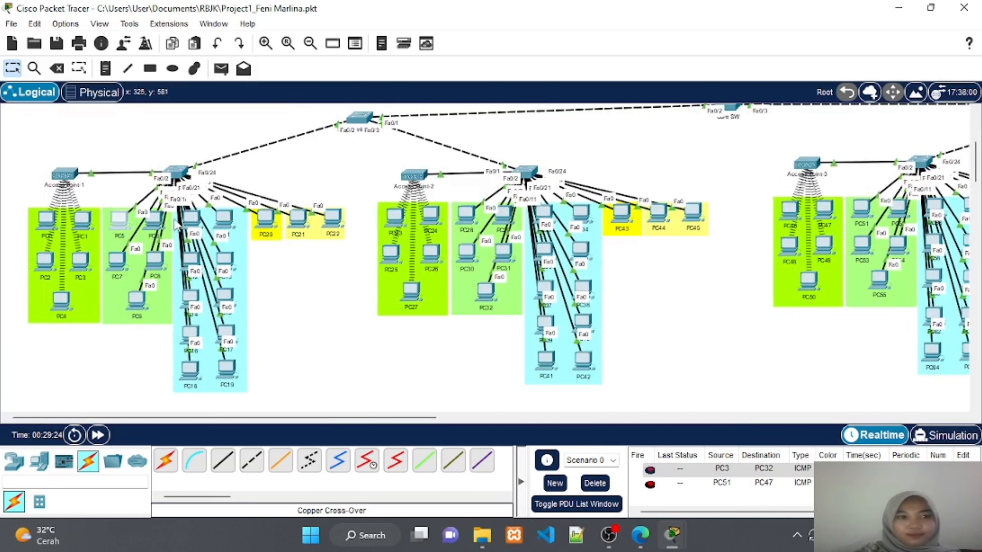
Show the SW Access 1 command line once more to check its switchport access entries, and minimize it
{"action": "scroll", "coordinate": [174, 223], "scroll_direction": "up", "scroll_amount": 1}
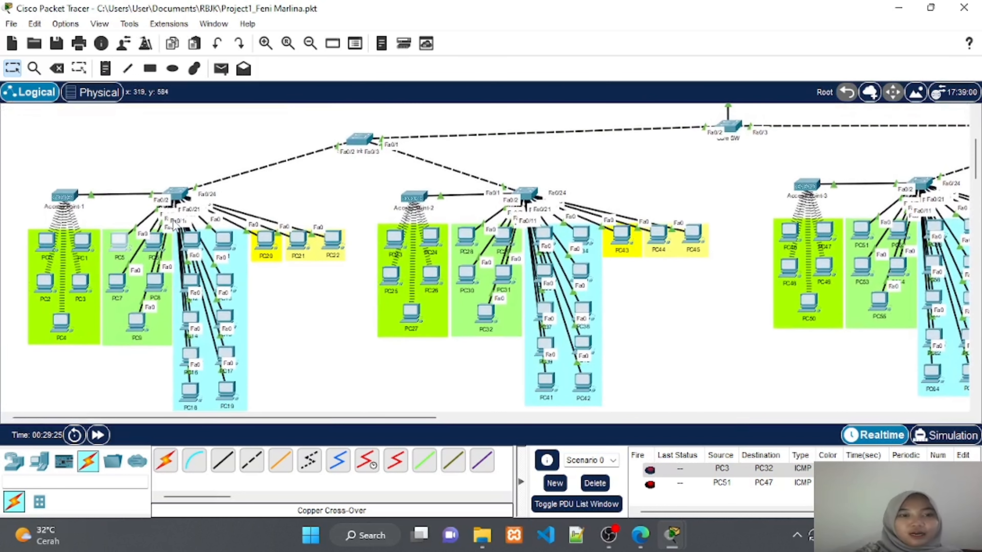
{"action": "left_click", "coordinate": [176, 192]}
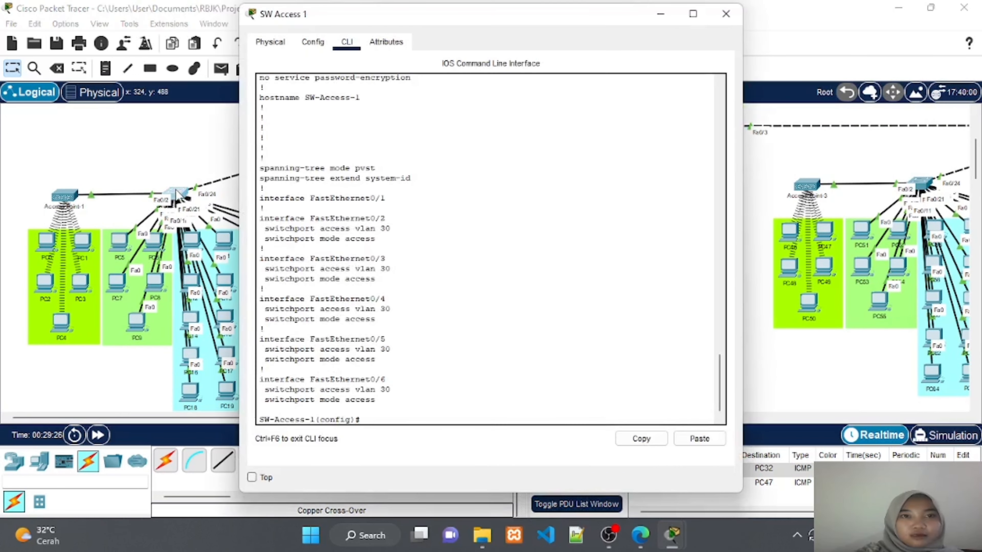
{"action": "left_click", "coordinate": [661, 16]}
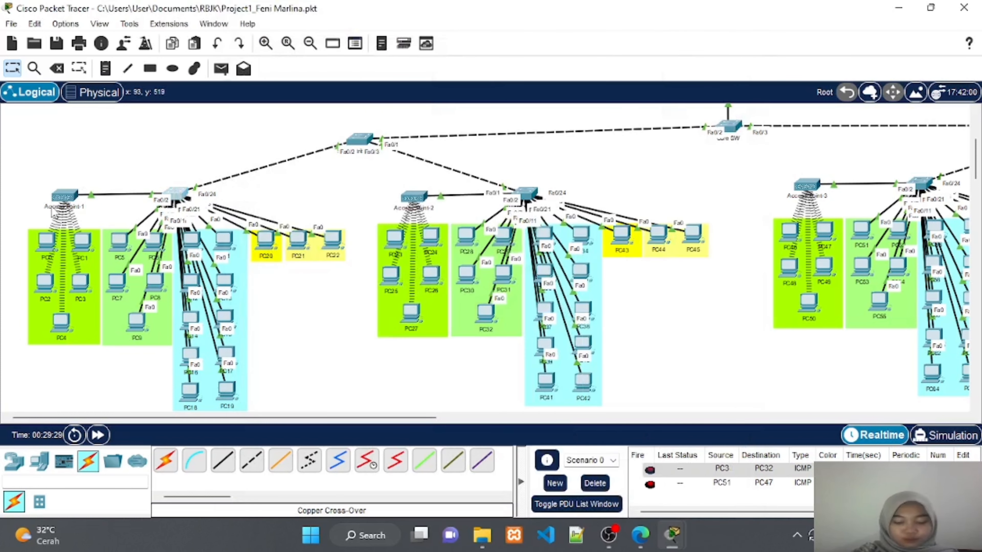
Examine the access points and access switch links, from Access Point 1 through the blocks under the second distribution switch
{"action": "mouse_move", "coordinate": [53, 210]}
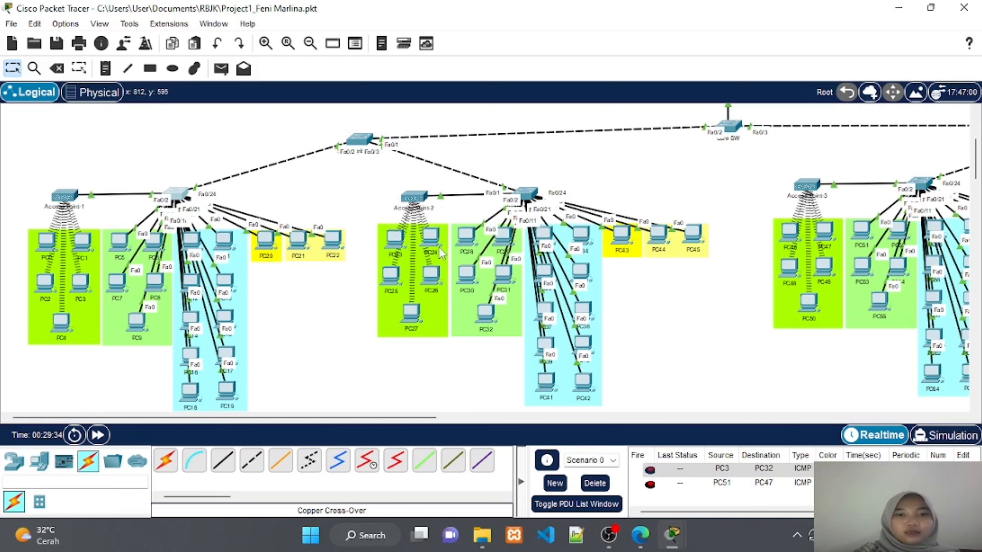
{"action": "scroll", "coordinate": [618, 220], "scroll_direction": "right", "scroll_amount": 5}
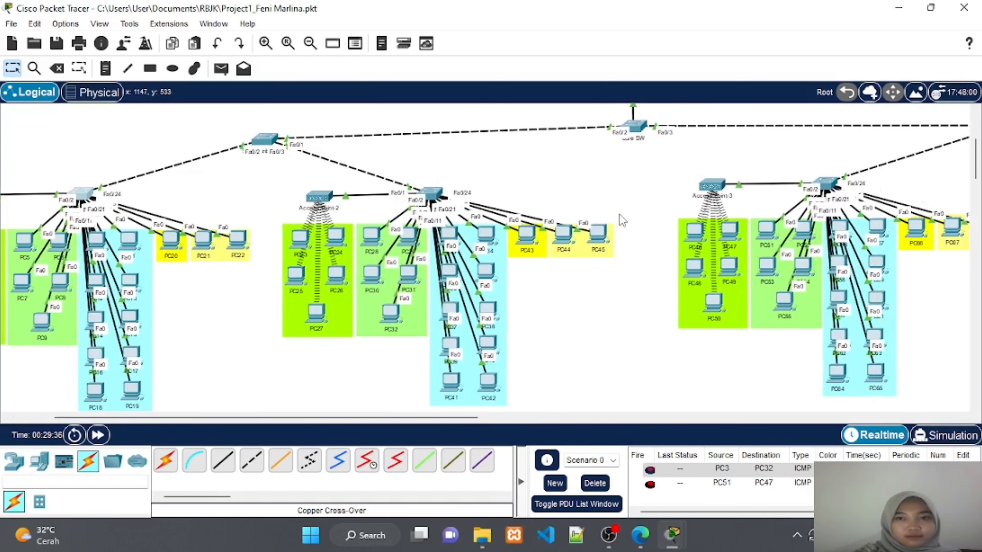
{"action": "scroll", "coordinate": [598, 221], "scroll_direction": "left", "scroll_amount": 5}
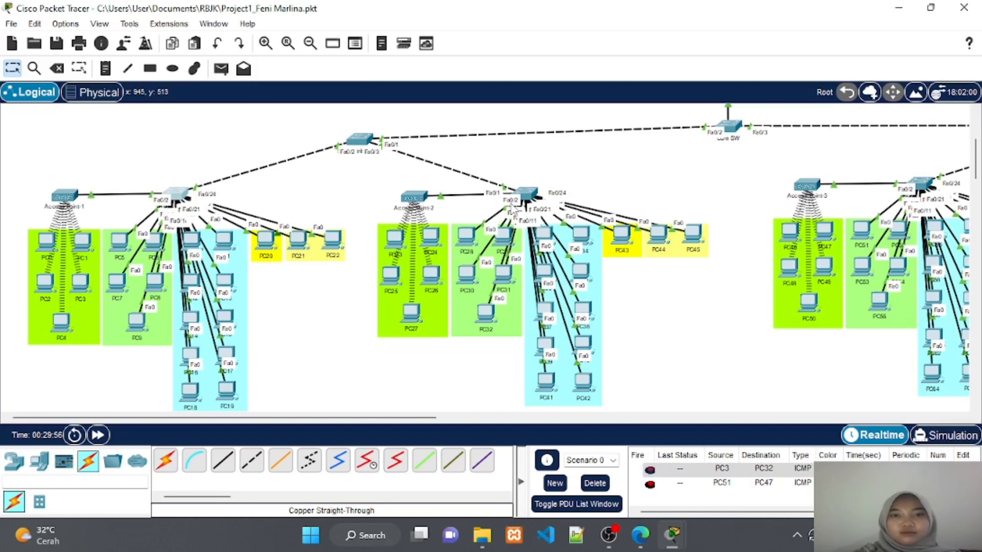
{"action": "scroll", "coordinate": [512, 206], "scroll_direction": "right", "scroll_amount": 2}
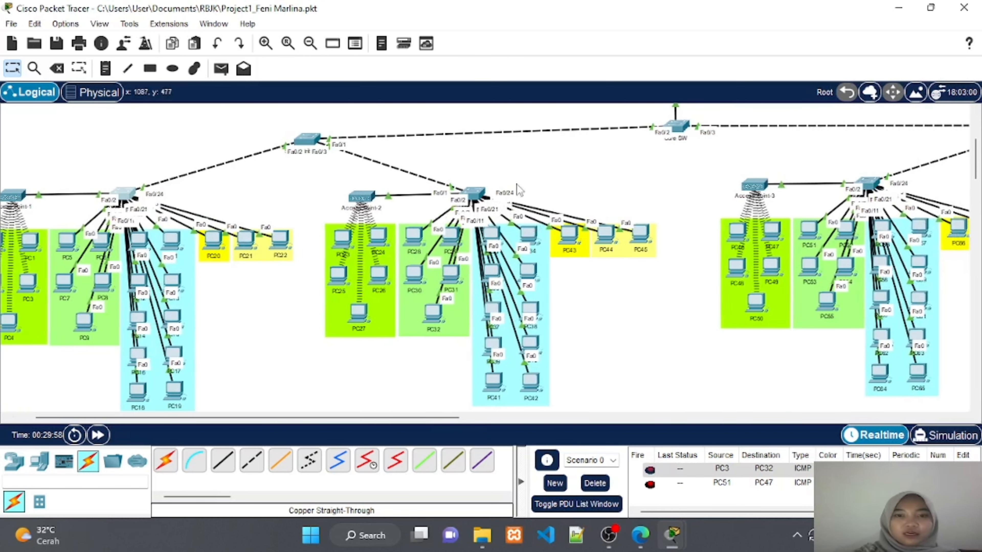
{"action": "scroll", "coordinate": [632, 261], "scroll_direction": "right", "scroll_amount": 10}
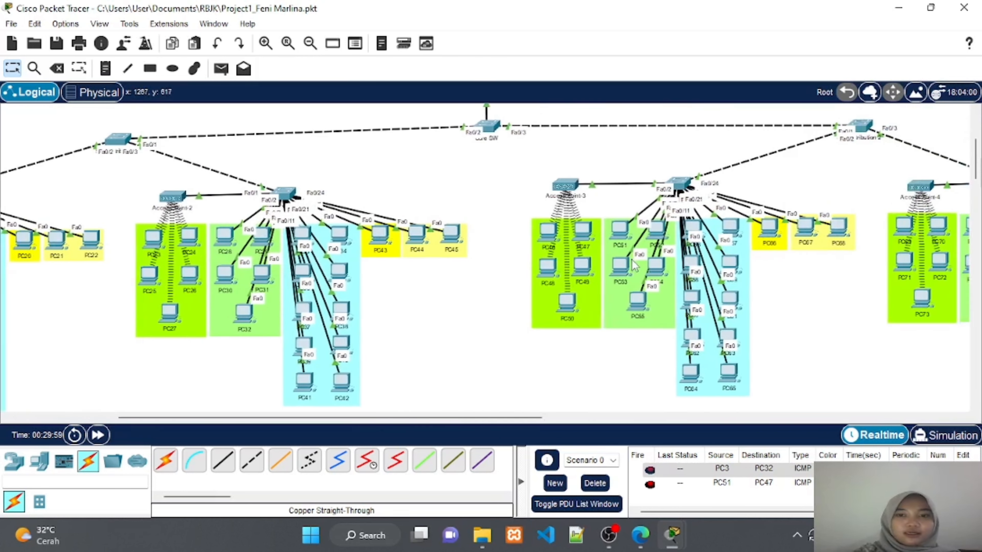
Show the Port 1 wireless settings of Access Point-1, highlighting its SSID and PSK pass phrase, and minimize the window
{"action": "scroll", "coordinate": [632, 260], "scroll_direction": "left", "scroll_amount": 12}
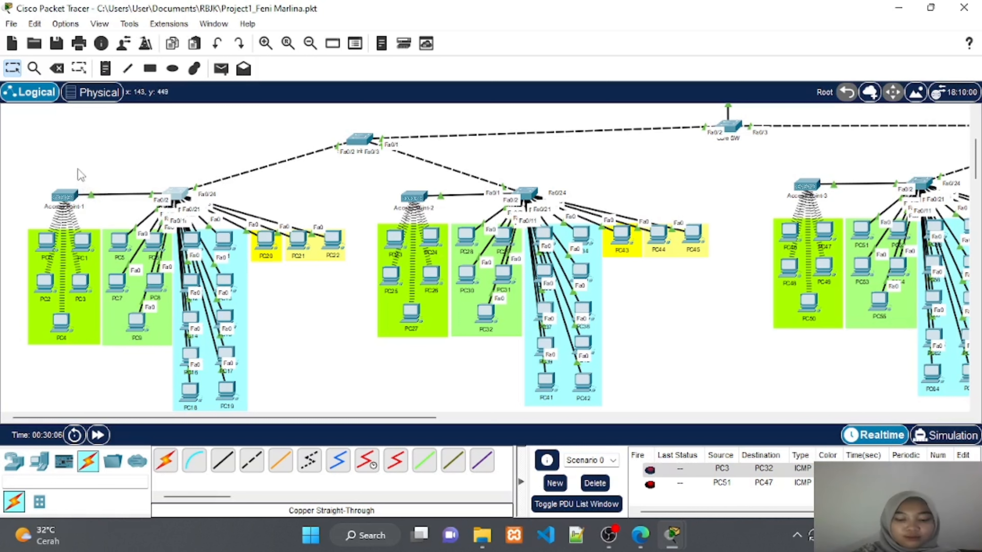
{"action": "double_click", "coordinate": [62, 197]}
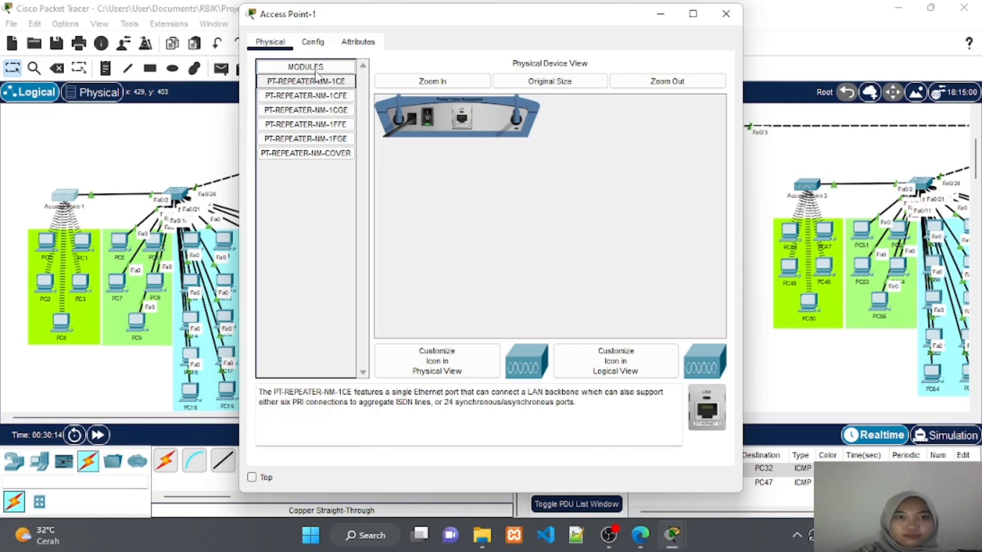
{"action": "left_click", "coordinate": [319, 43]}
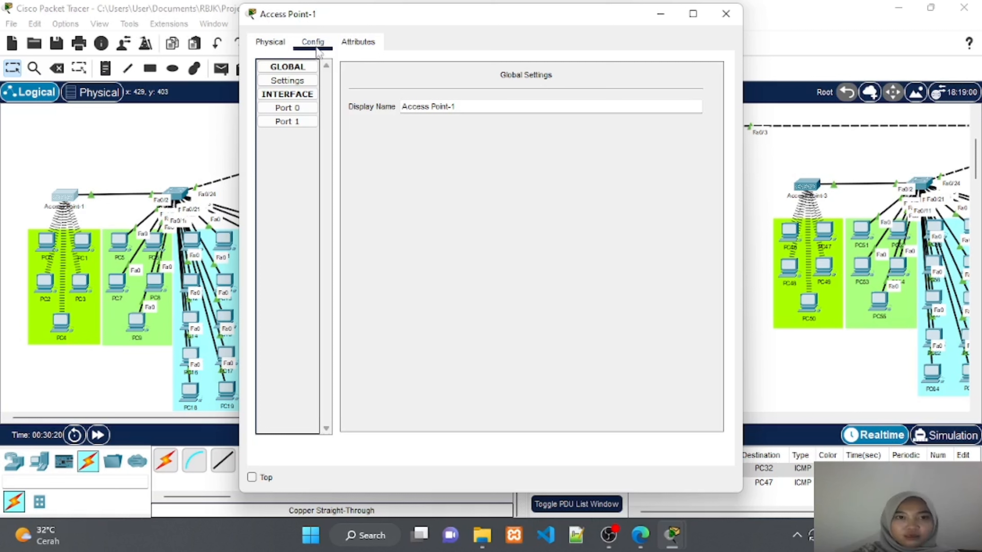
{"action": "left_click", "coordinate": [304, 124]}
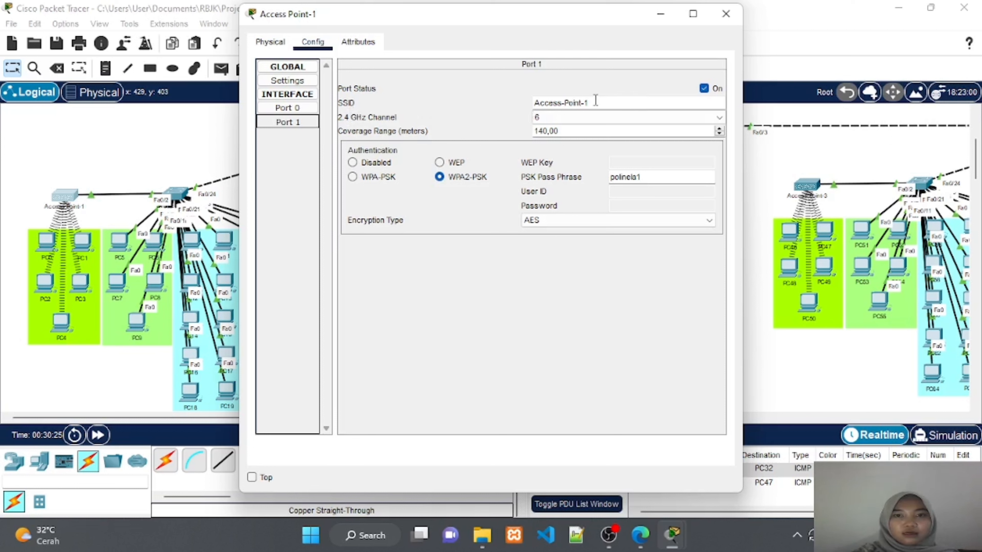
{"action": "left_click_drag", "start_coordinate": [596, 100], "coordinate": [537, 102]}
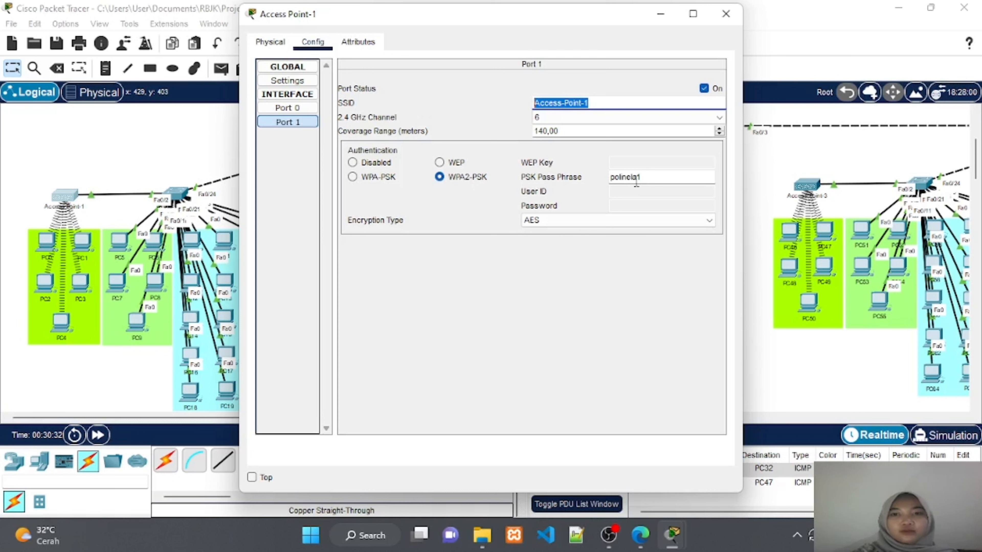
{"action": "left_click_drag", "start_coordinate": [640, 179], "coordinate": [611, 185]}
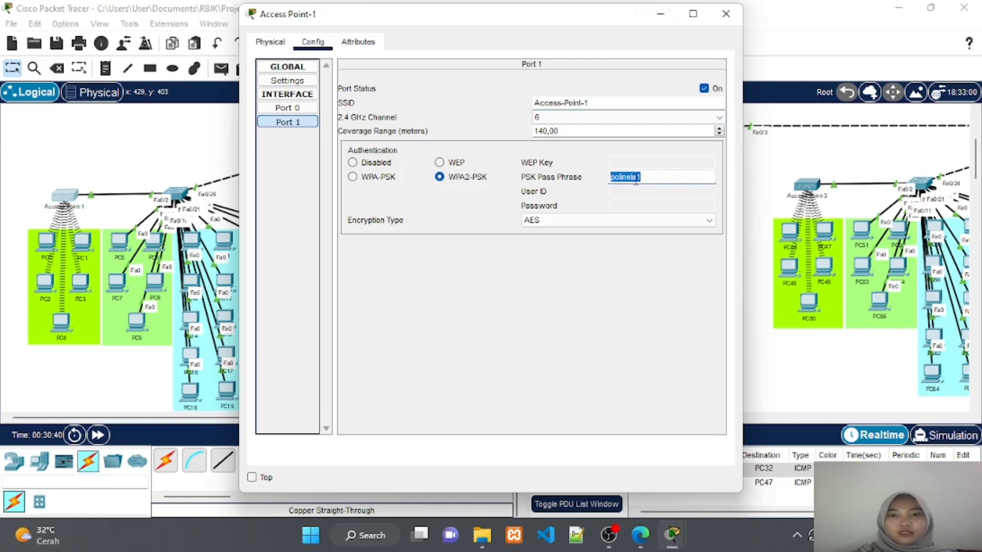
{"action": "left_click", "coordinate": [665, 22]}
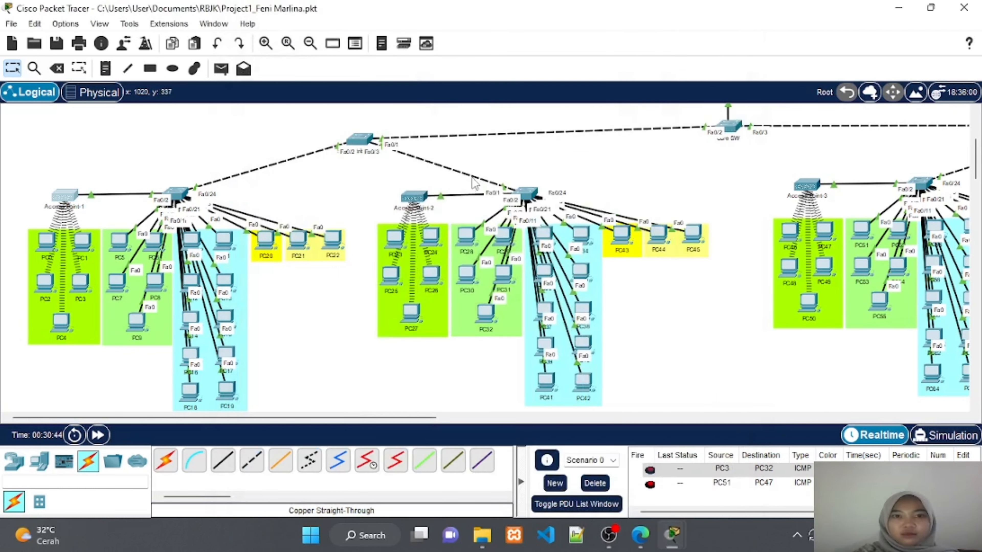
Show the Port 1 SSID and PSK pass phrase of Access Point-2, and minimize its window
{"action": "left_click", "coordinate": [411, 201]}
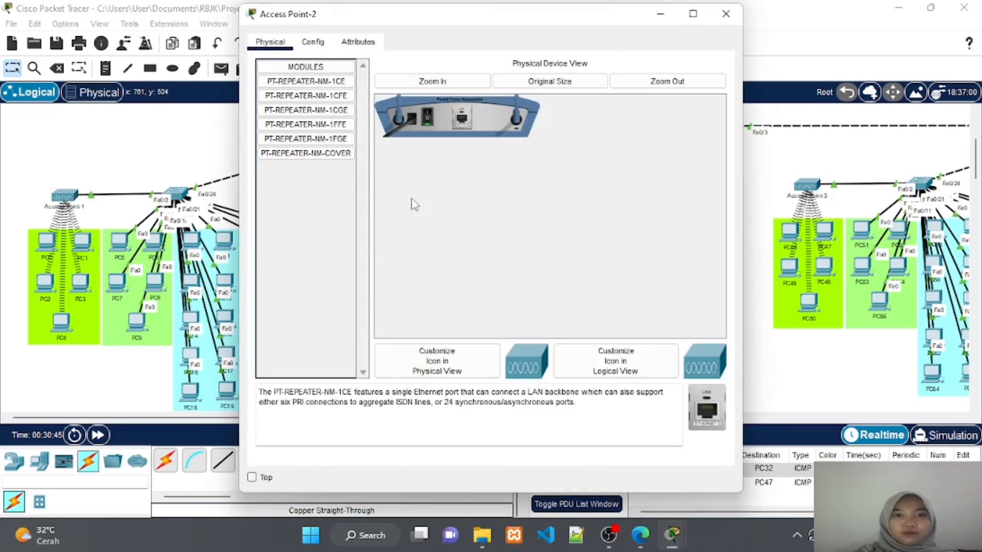
{"action": "left_click", "coordinate": [313, 42]}
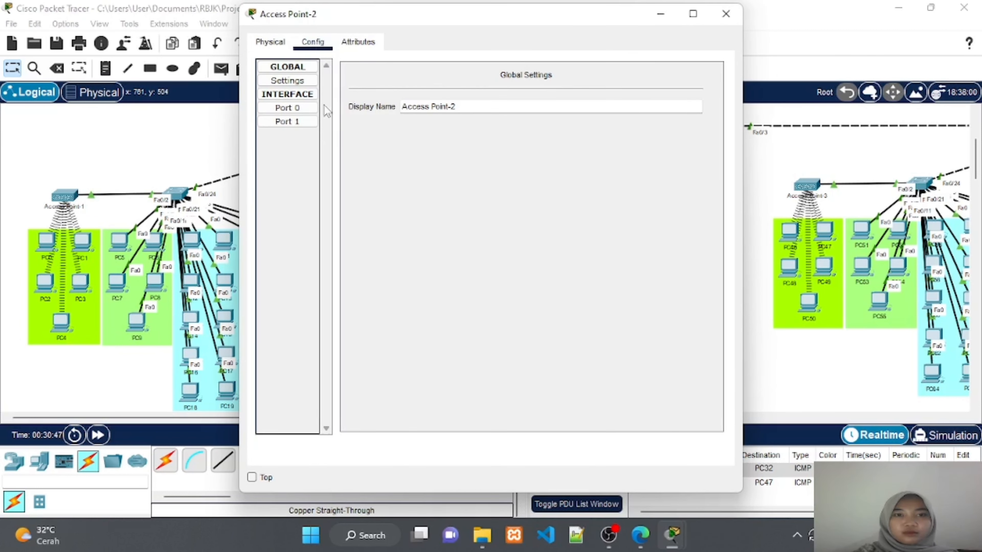
{"action": "left_click", "coordinate": [309, 123]}
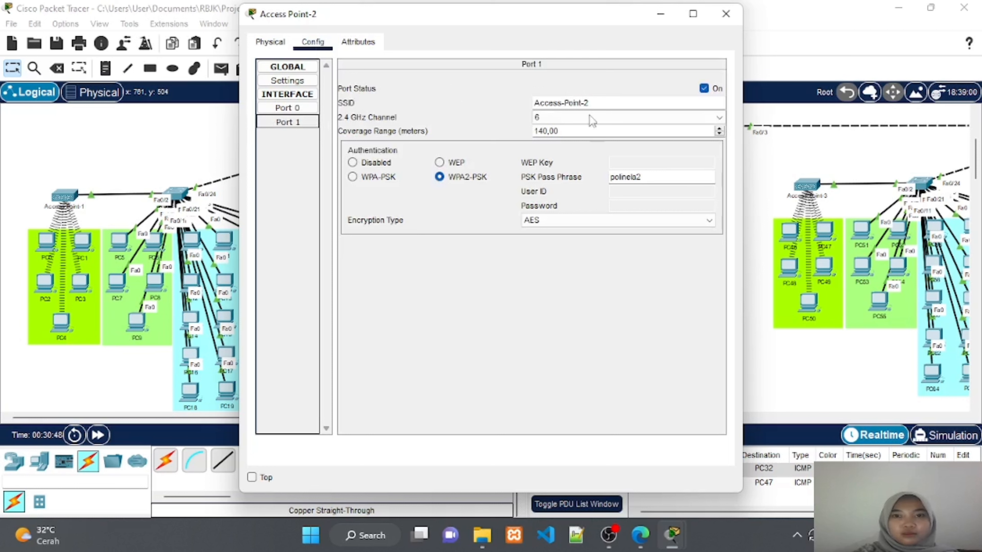
{"action": "left_click_drag", "start_coordinate": [592, 103], "coordinate": [511, 99]}
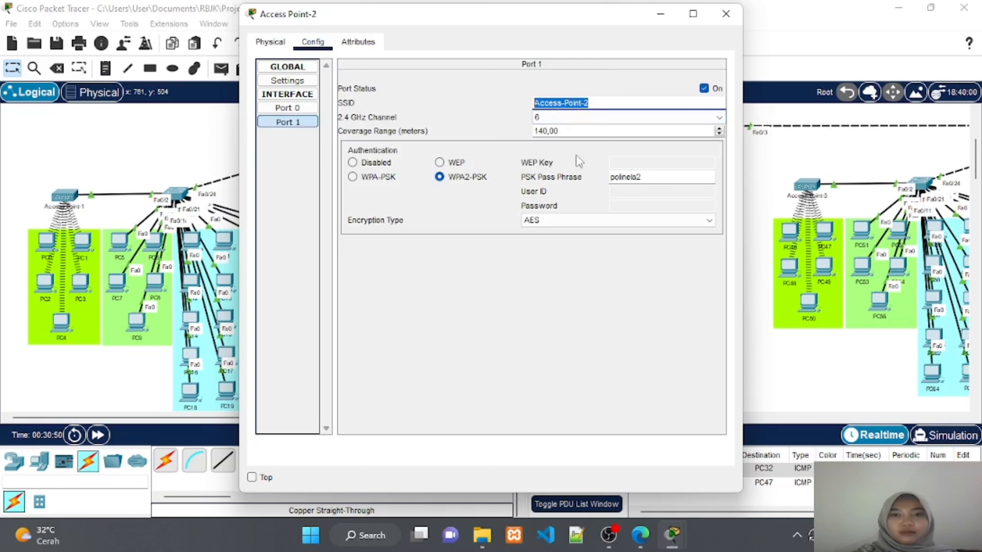
{"action": "left_click_drag", "start_coordinate": [651, 177], "coordinate": [609, 177]}
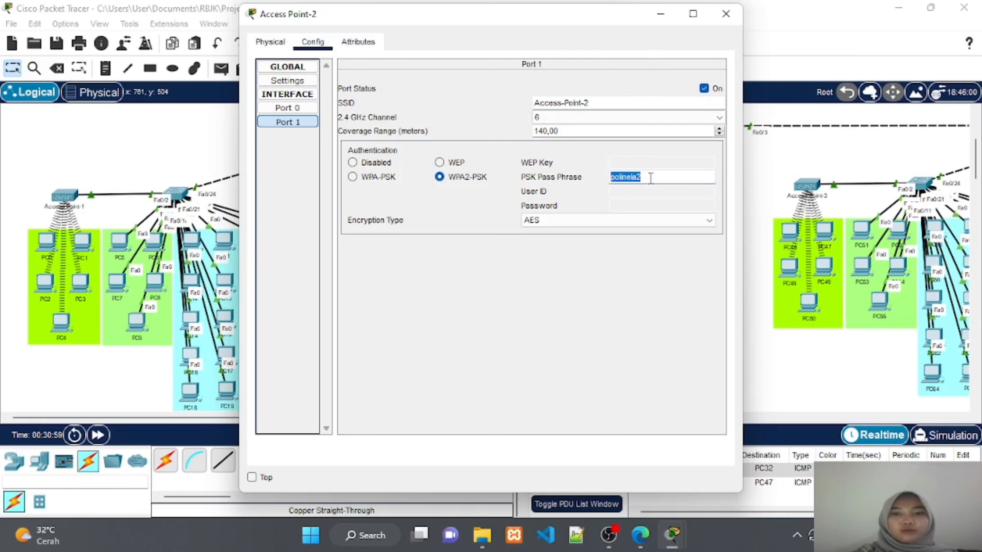
{"action": "left_click", "coordinate": [660, 15]}
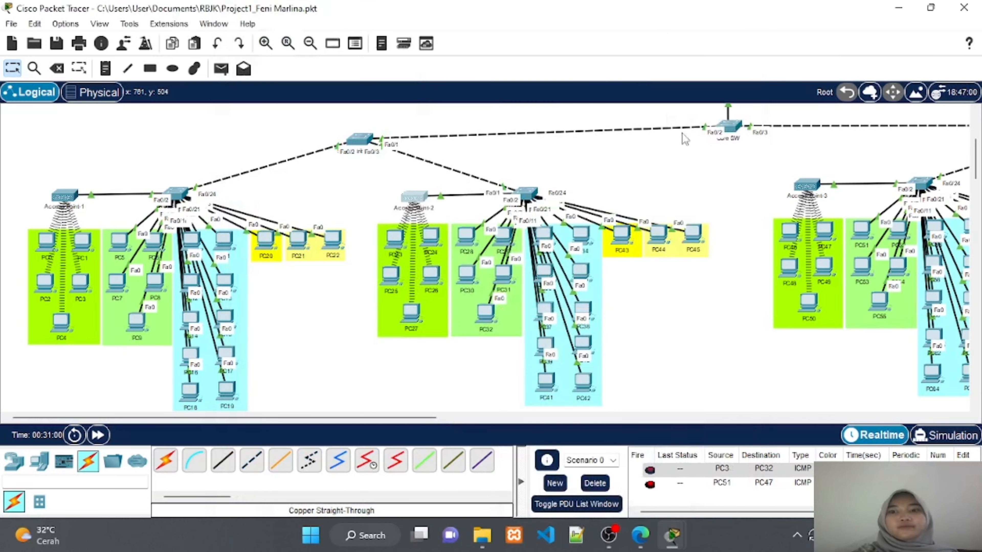
Review the Port 1 SSID and PSK pass phrase of Access Point-3 under the second distribution switch, and minimize its window
{"action": "scroll", "coordinate": [709, 276], "scroll_direction": "right", "scroll_amount": 5}
{"action": "scroll", "coordinate": [709, 276], "scroll_direction": "right", "scroll_amount": 2}
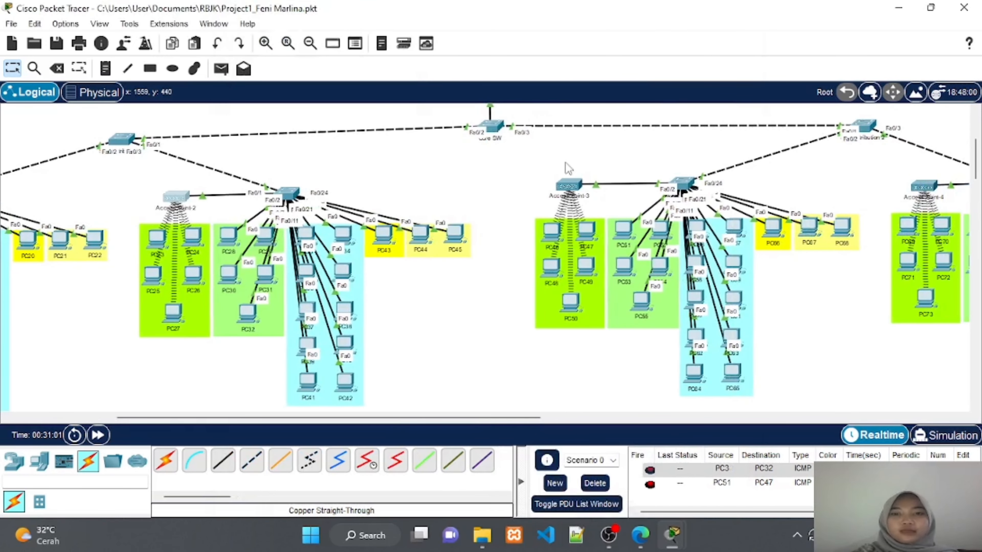
{"action": "left_click", "coordinate": [568, 189]}
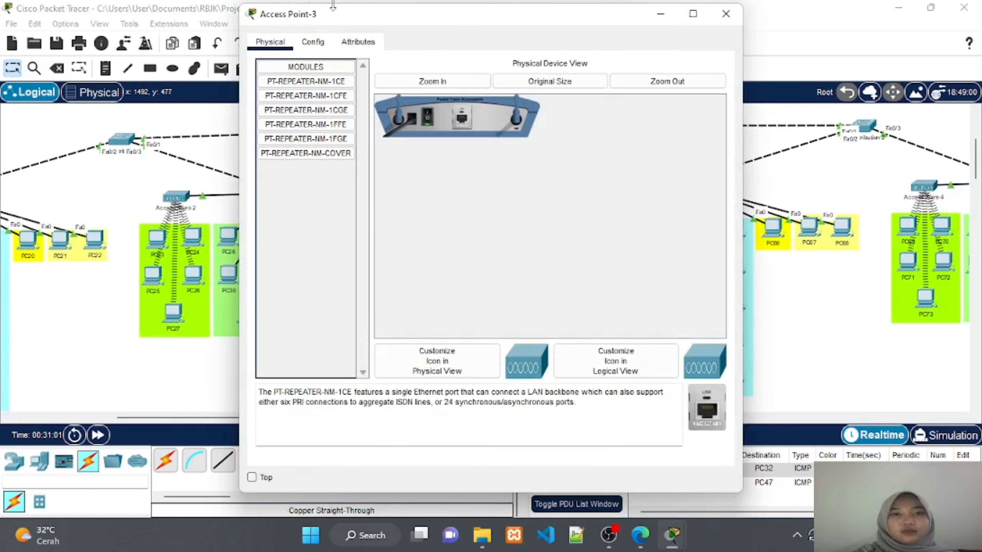
{"action": "left_click", "coordinate": [313, 43]}
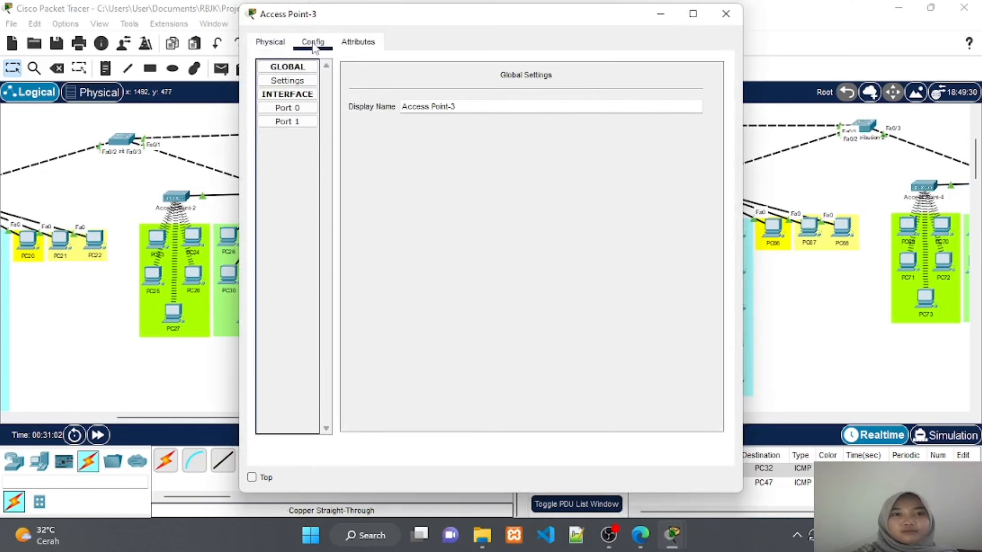
{"action": "left_click", "coordinate": [305, 122]}
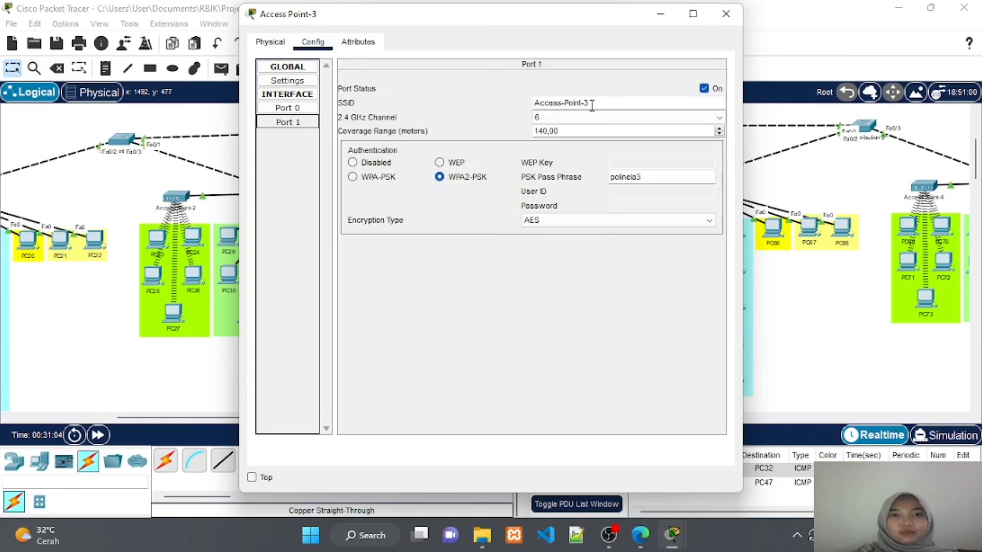
{"action": "left_click_drag", "start_coordinate": [598, 104], "coordinate": [526, 108]}
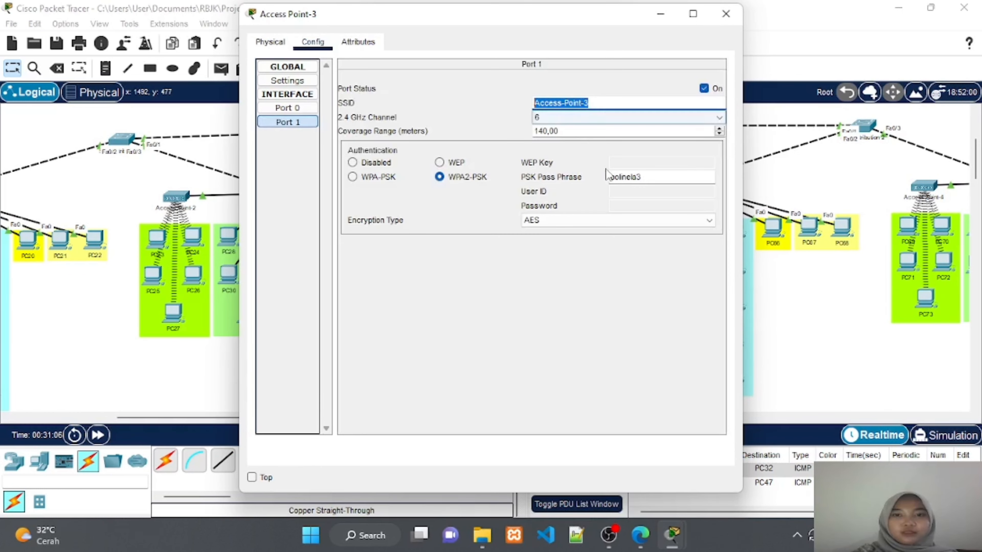
{"action": "left_click_drag", "start_coordinate": [644, 177], "coordinate": [595, 179]}
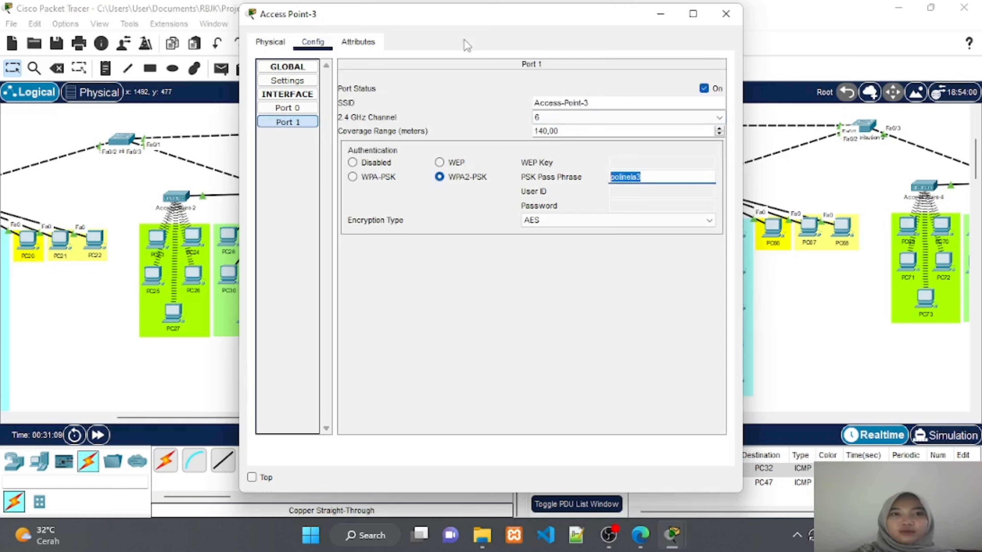
{"action": "left_click", "coordinate": [660, 14]}
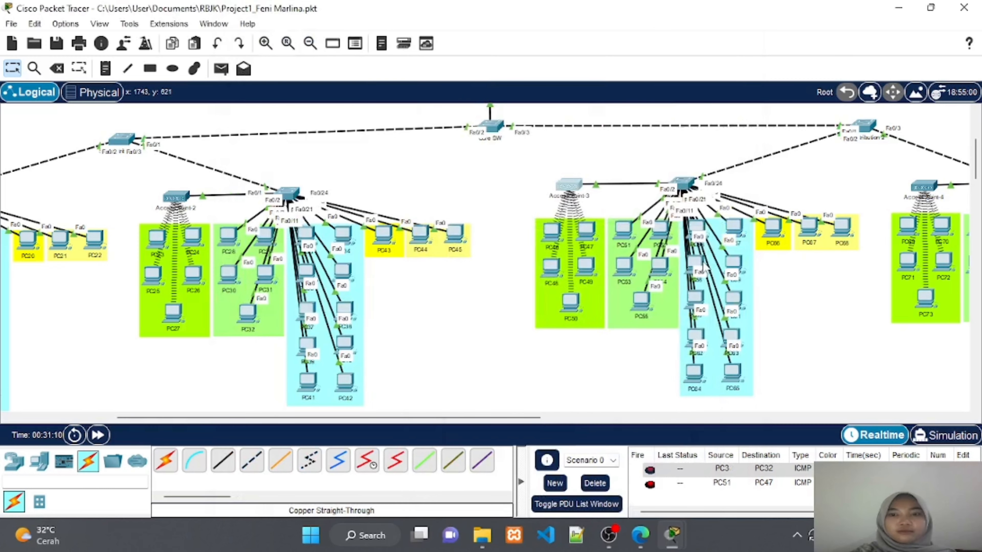
Open Access Point-4 to show its Port 1 SSID and PSK pass phrase, and minimize its window
{"action": "scroll", "coordinate": [703, 266], "scroll_direction": "right", "scroll_amount": 5}
{"action": "left_click", "coordinate": [613, 186]}
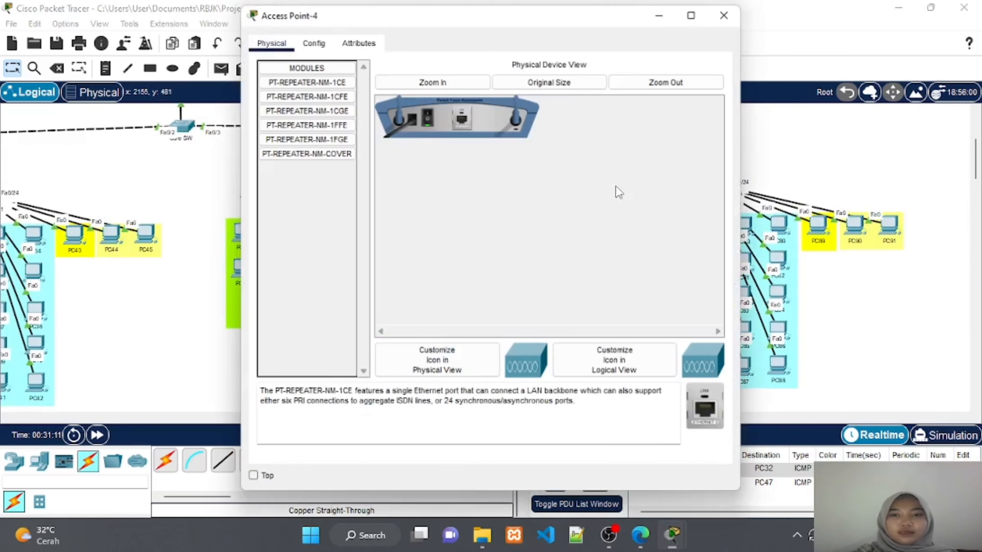
{"action": "left_click", "coordinate": [307, 43]}
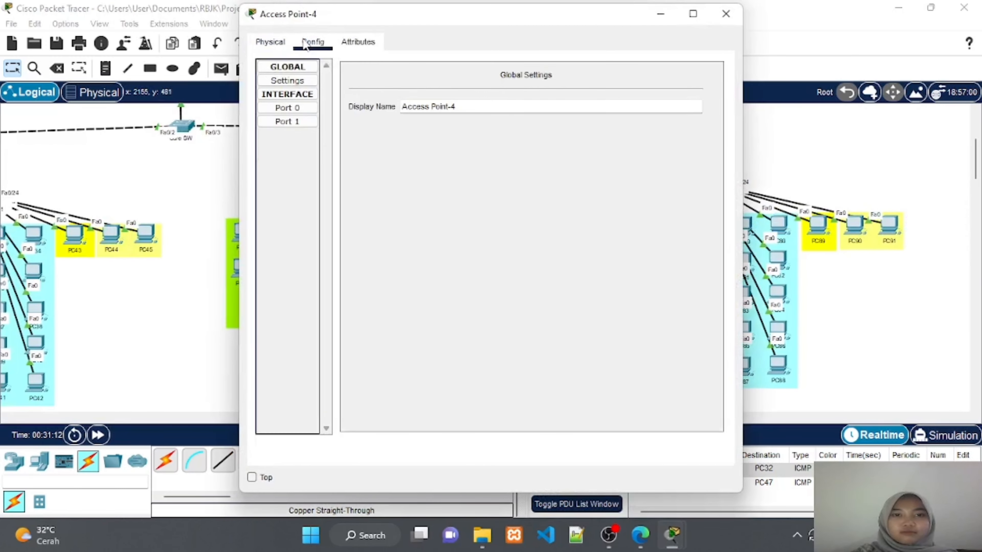
{"action": "left_click", "coordinate": [303, 122]}
{"action": "left_click_drag", "start_coordinate": [600, 103], "coordinate": [526, 107]}
{"action": "left_click", "coordinate": [531, 111]}
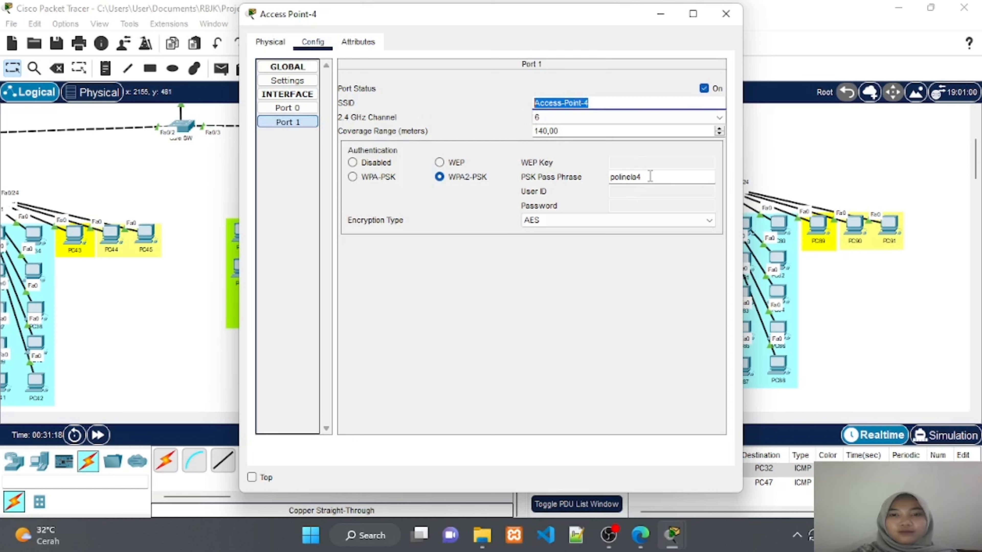
{"action": "left_click_drag", "start_coordinate": [650, 177], "coordinate": [610, 178]}
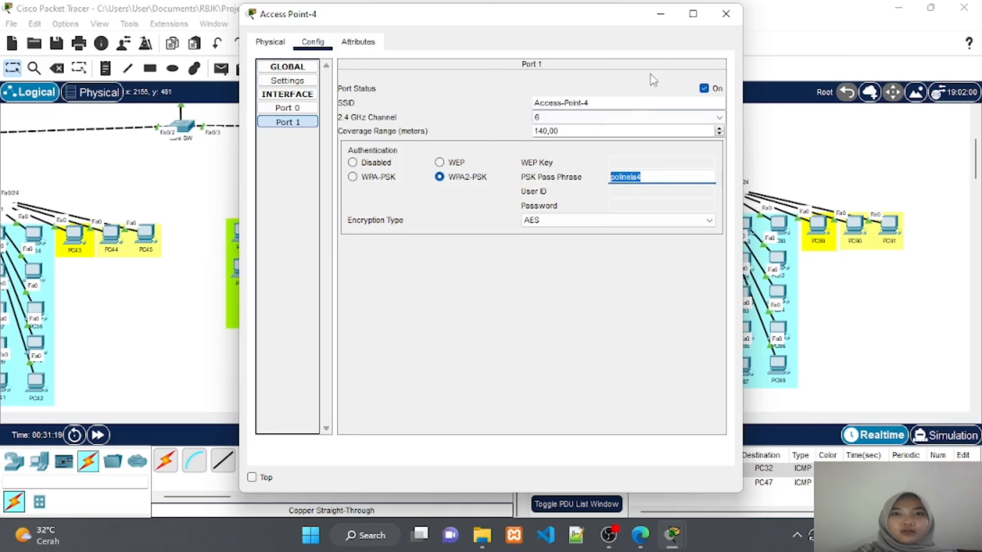
{"action": "left_click", "coordinate": [658, 15]}
Inspect PC0's physical device and its WMP300N wireless module in the Access Point-1 group, and minimize its window
{"action": "scroll", "coordinate": [438, 252], "scroll_direction": "left", "scroll_amount": 5}
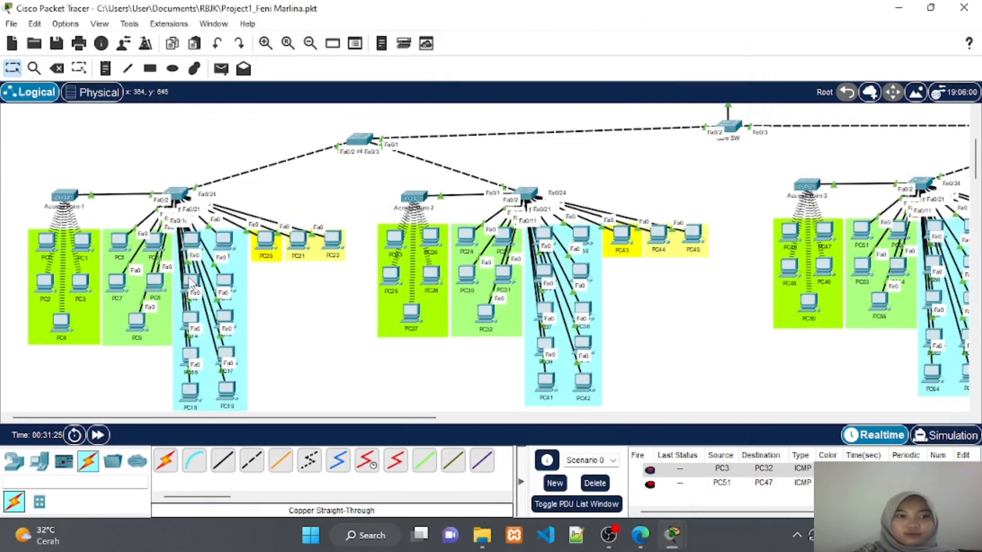
{"action": "left_click", "coordinate": [44, 244]}
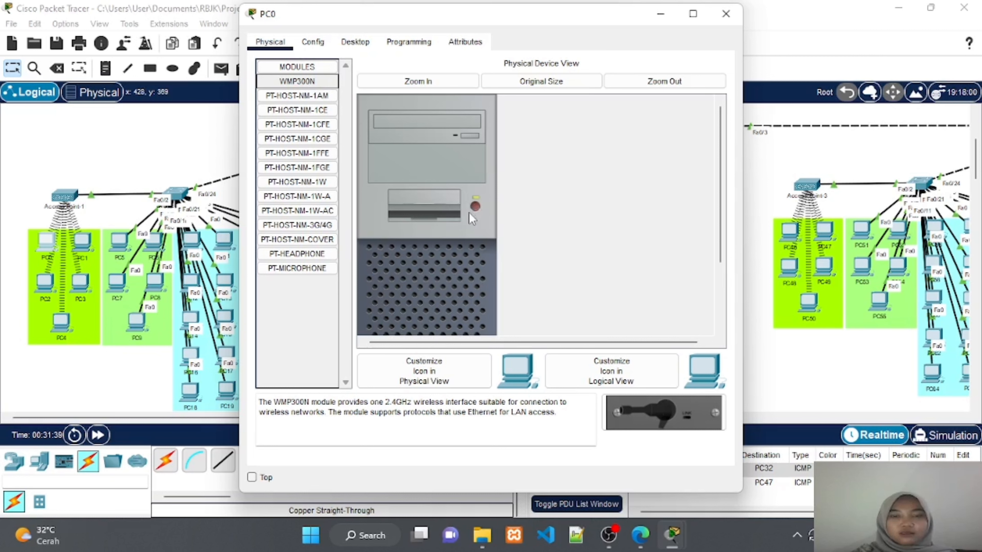
{"action": "scroll", "coordinate": [468, 213], "scroll_direction": "down", "scroll_amount": 5}
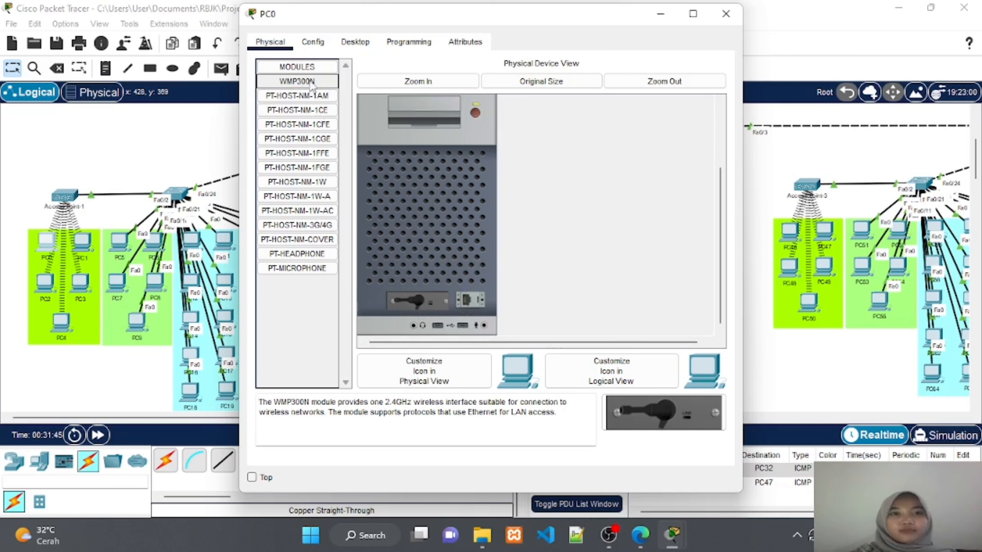
{"action": "scroll", "coordinate": [456, 161], "scroll_direction": "up", "scroll_amount": 5}
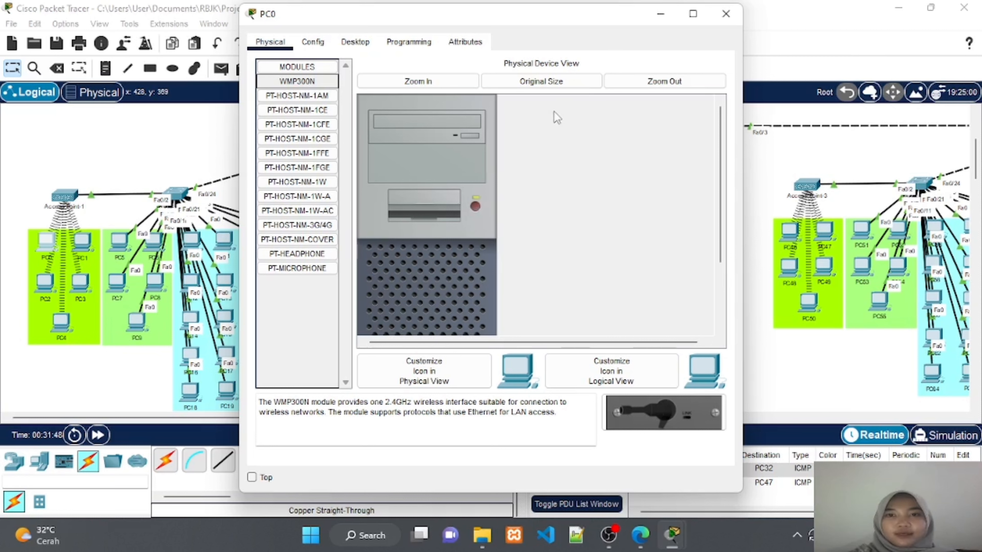
{"action": "left_click", "coordinate": [657, 18]}
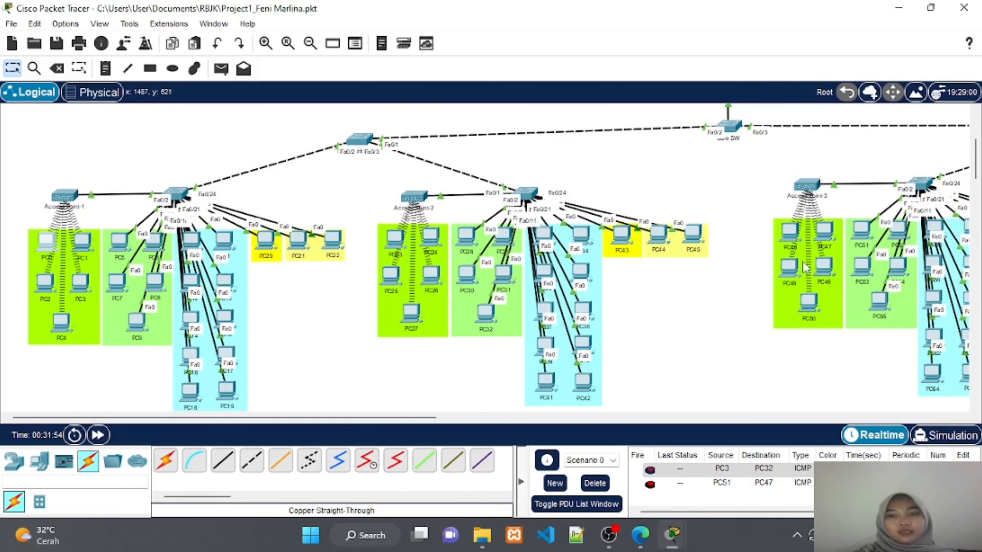
{"action": "scroll", "coordinate": [804, 267], "scroll_direction": "right", "scroll_amount": 2}
{"action": "scroll", "coordinate": [541, 290], "scroll_direction": "left", "scroll_amount": 2}
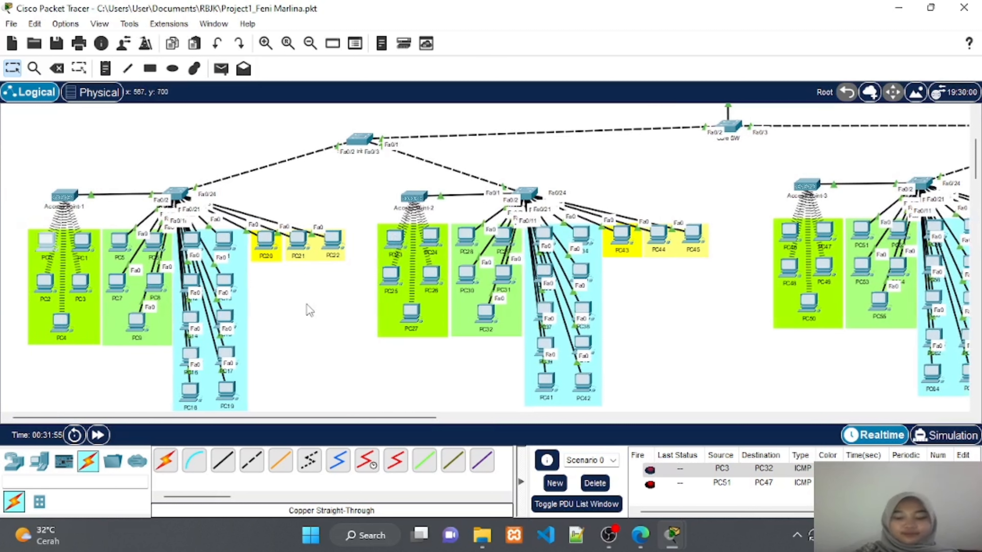
Show PC0's access point connection in the PC Wireless link information, glance at its available networks page, and minimize its window
{"action": "left_click", "coordinate": [50, 253]}
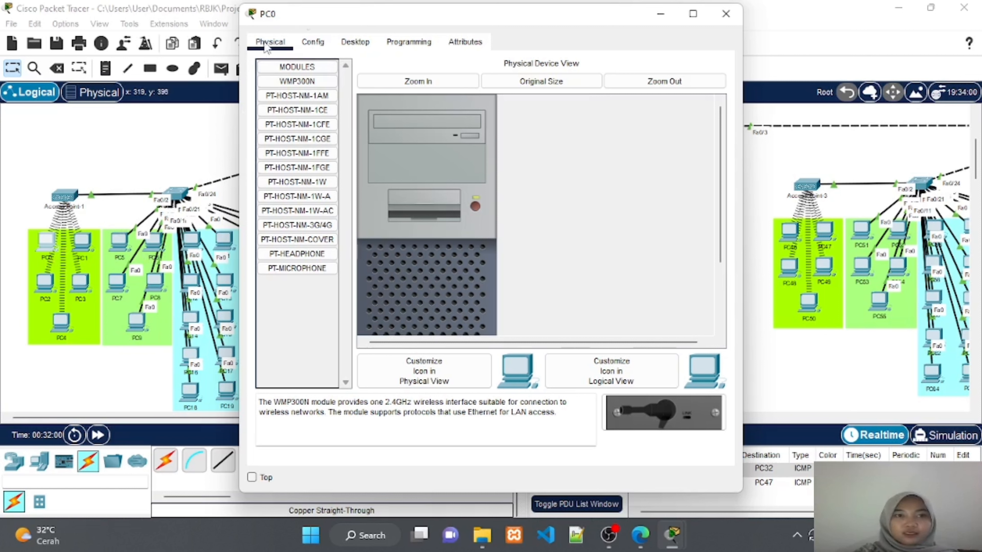
{"action": "left_click", "coordinate": [313, 42]}
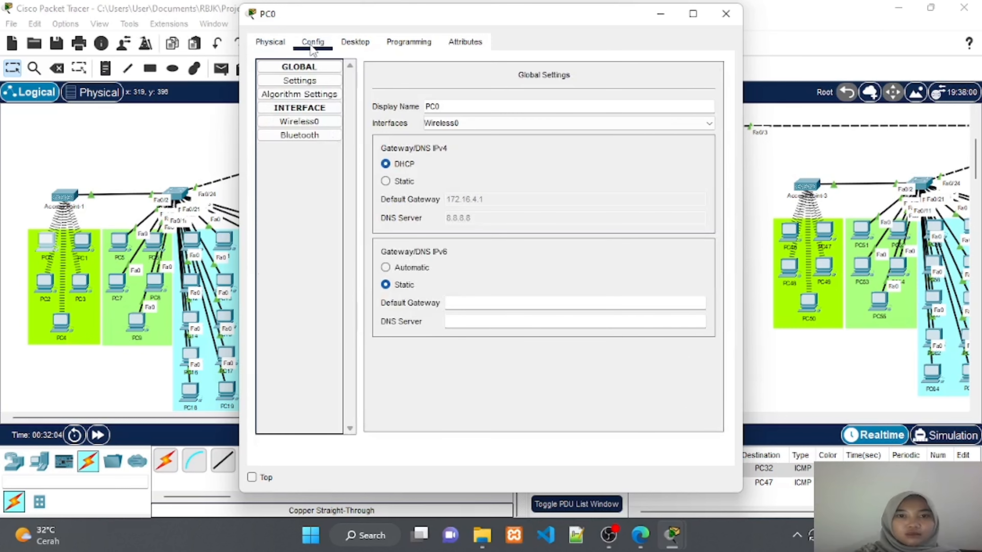
{"action": "left_click", "coordinate": [348, 43]}
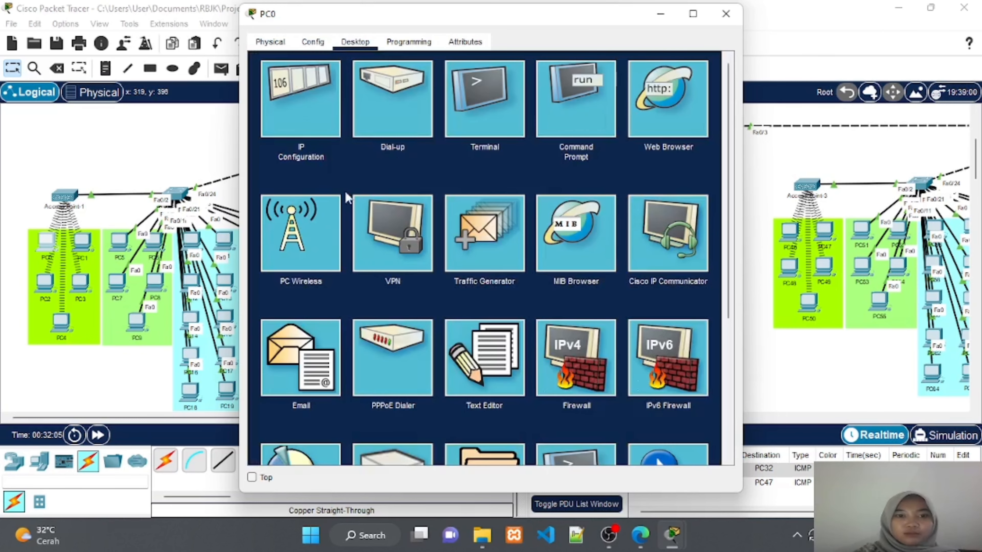
{"action": "left_click", "coordinate": [320, 252]}
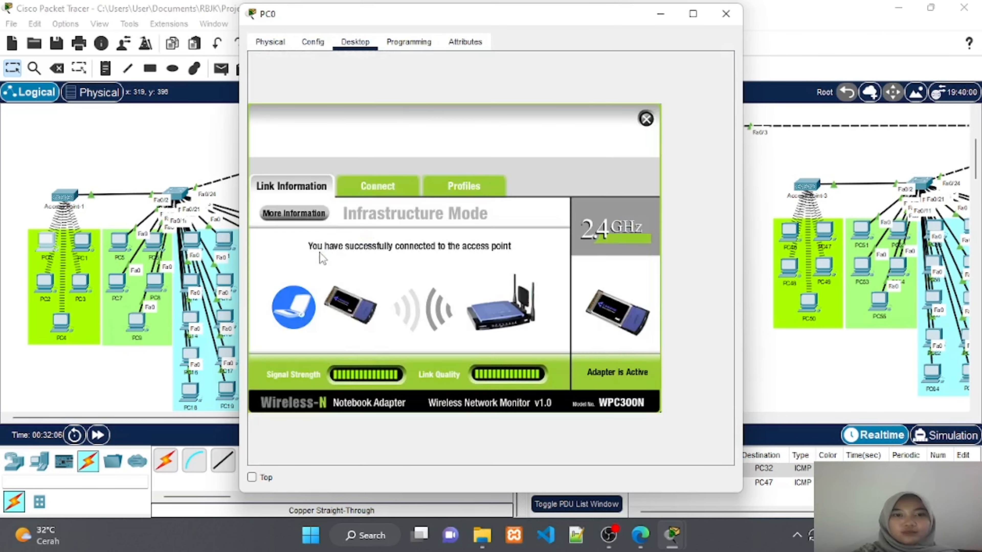
{"action": "left_click", "coordinate": [383, 195]}
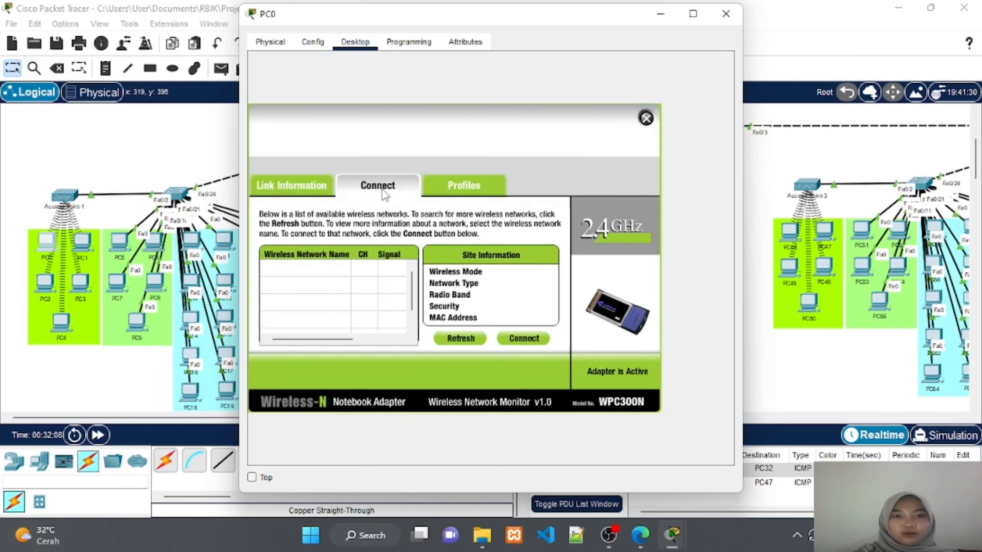
{"action": "left_click", "coordinate": [309, 191]}
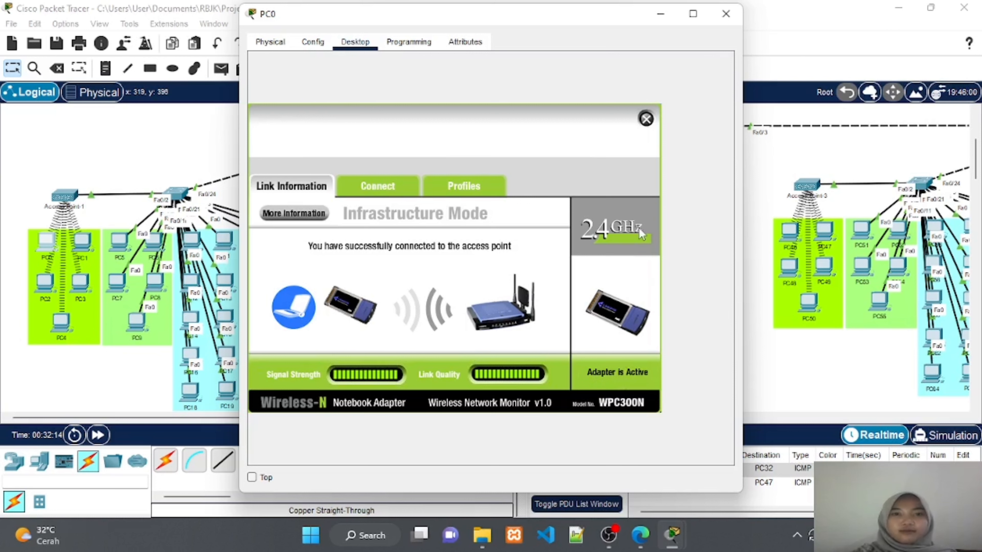
{"action": "left_click", "coordinate": [666, 21]}
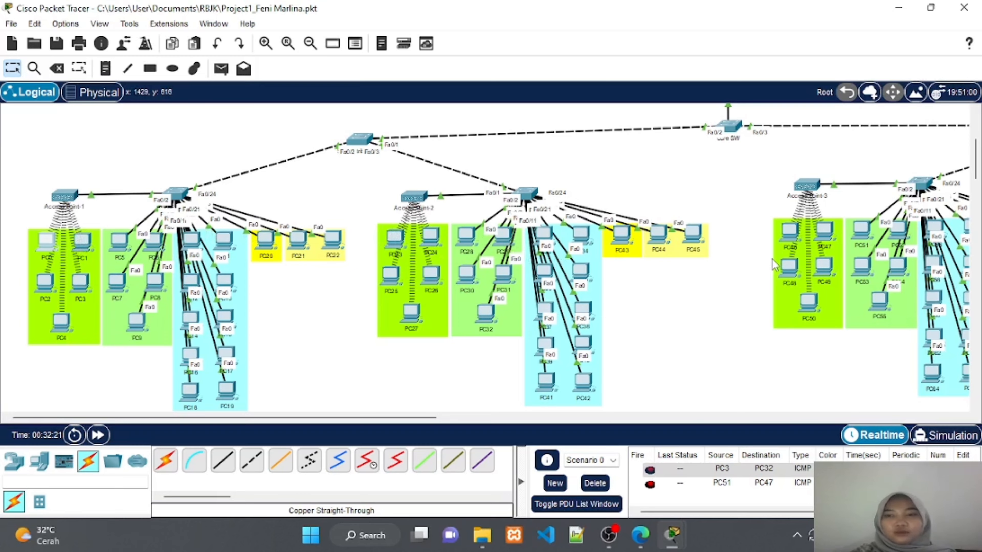
Reopen PC0 to show the available wireless networks and their site information, and minimize its window
{"action": "scroll", "coordinate": [773, 265], "scroll_direction": "right", "scroll_amount": 3}
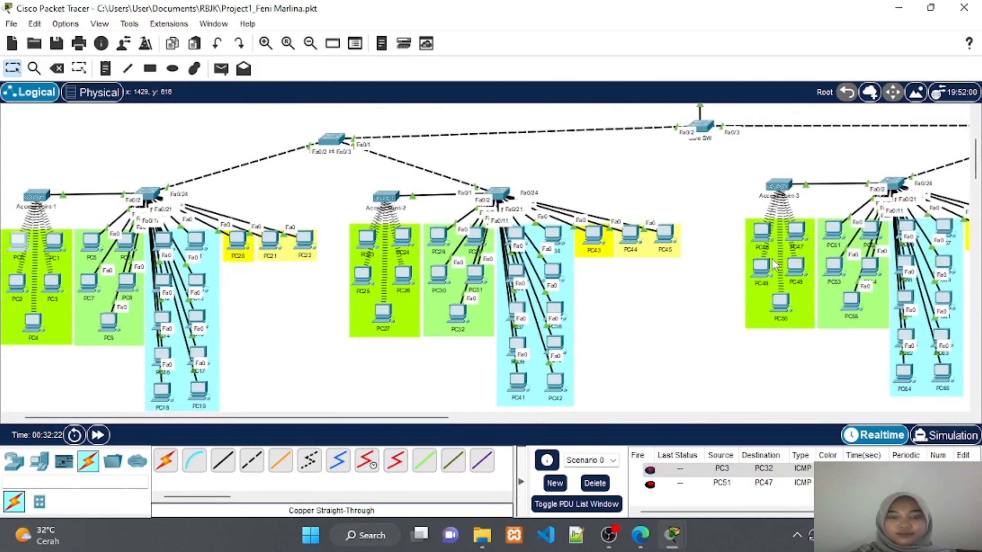
{"action": "scroll", "coordinate": [774, 264], "scroll_direction": "left", "scroll_amount": 1}
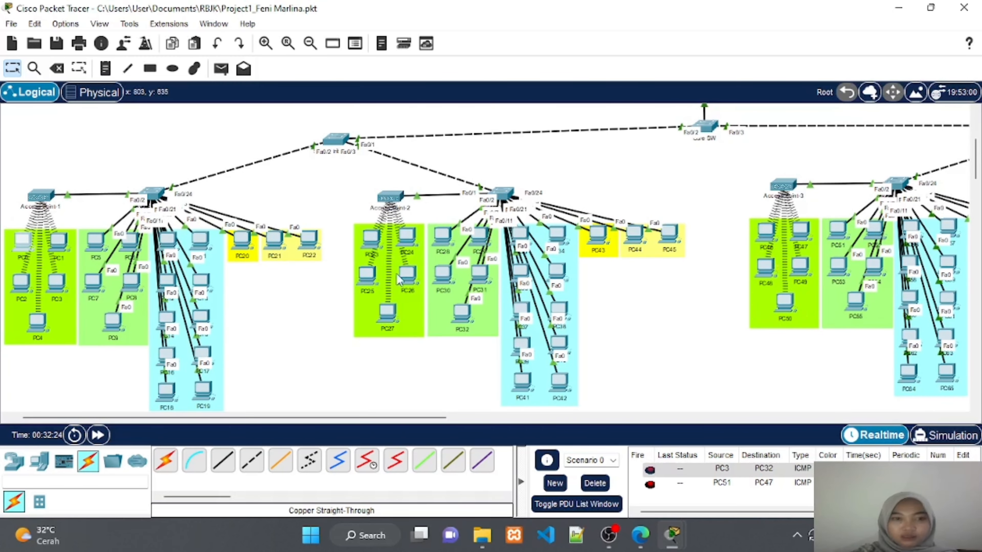
{"action": "left_click", "coordinate": [20, 249]}
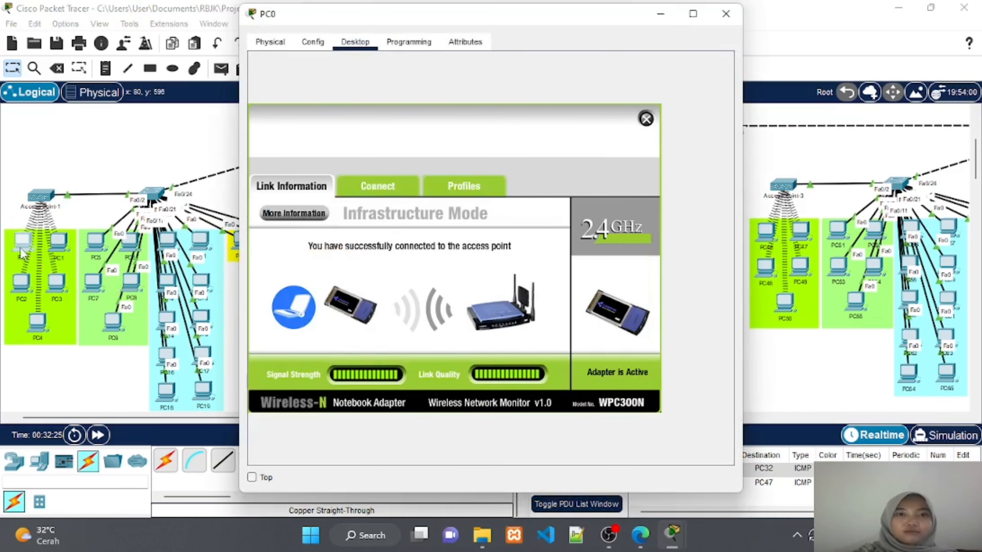
{"action": "left_click", "coordinate": [369, 194]}
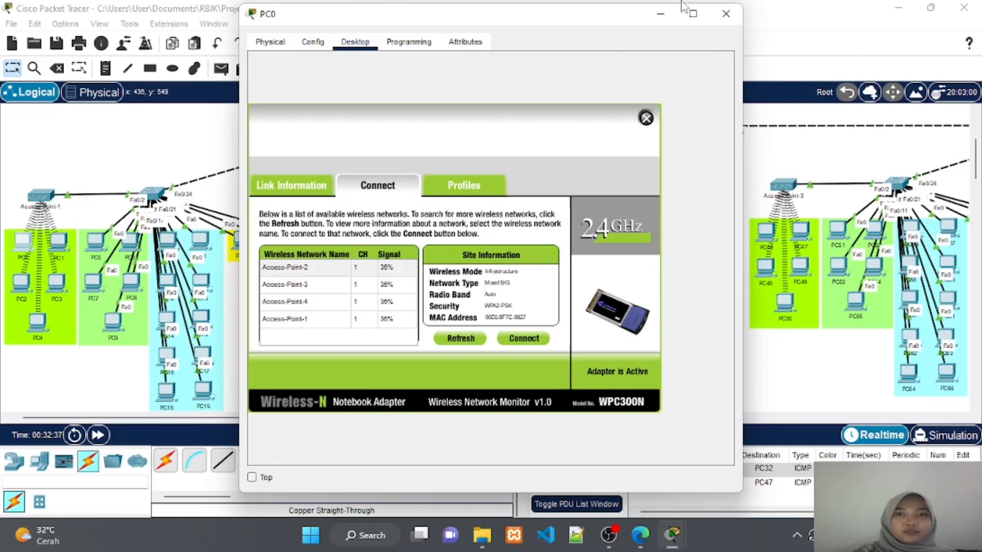
{"action": "left_click", "coordinate": [661, 15]}
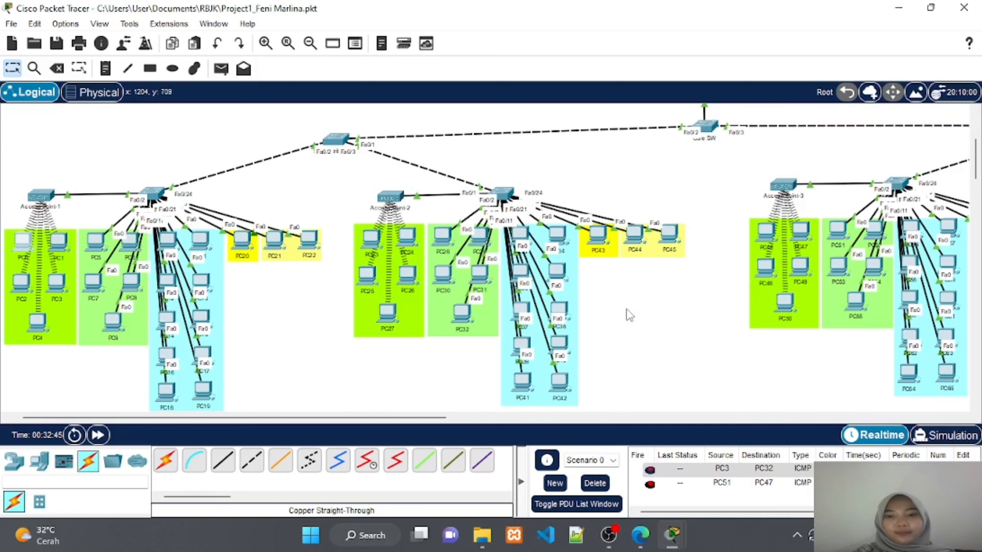
Delete Scenario 0 with its ICMP test packets from the PDU list
{"action": "scroll", "coordinate": [629, 315], "scroll_direction": "right", "scroll_amount": 5}
{"action": "scroll", "coordinate": [627, 308], "scroll_direction": "right", "scroll_amount": 1}
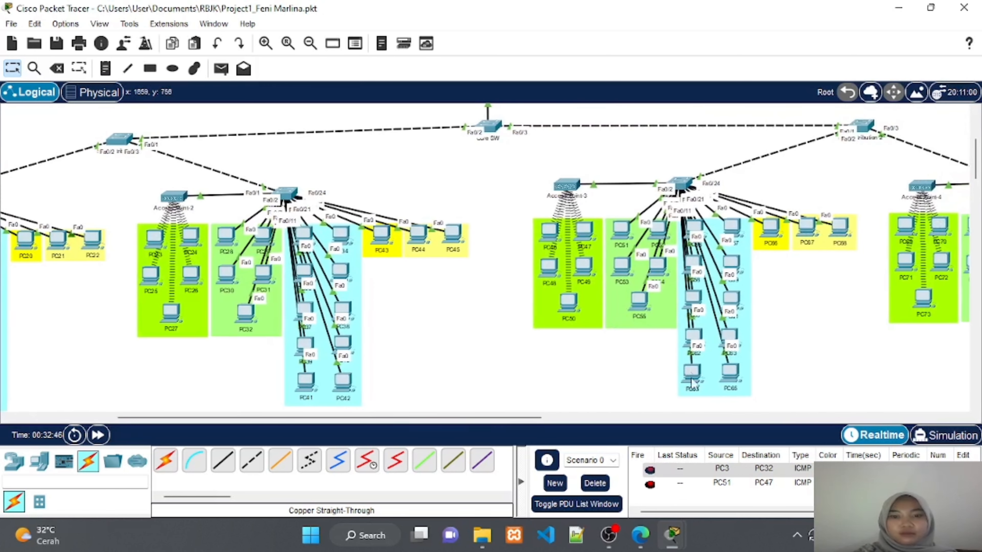
{"action": "left_click", "coordinate": [593, 483]}
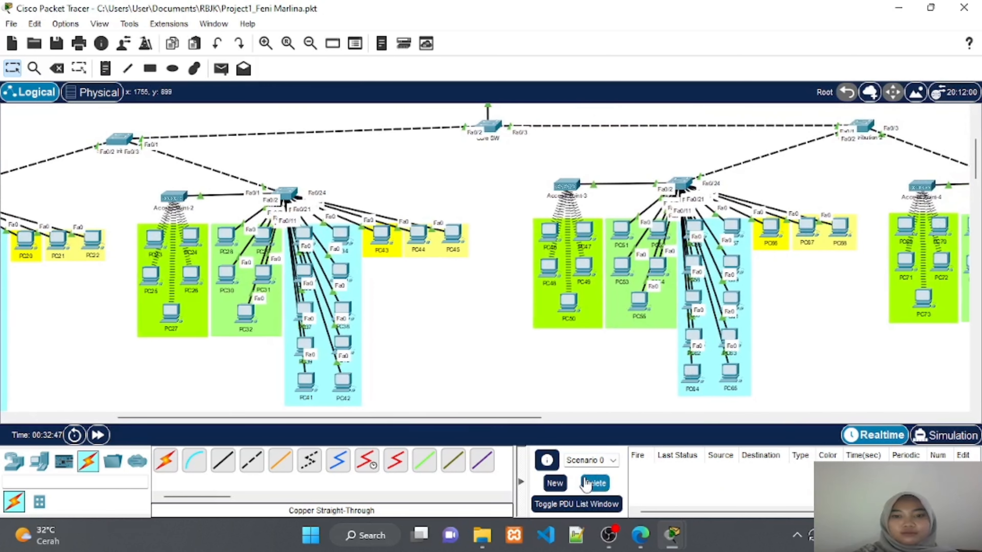
Survey the PC groups under both distribution switches, open PC5's physical device view, and minimize its window
{"action": "scroll", "coordinate": [499, 345], "scroll_direction": "up", "scroll_amount": 3}
{"action": "scroll", "coordinate": [501, 345], "scroll_direction": "up", "scroll_amount": 1}
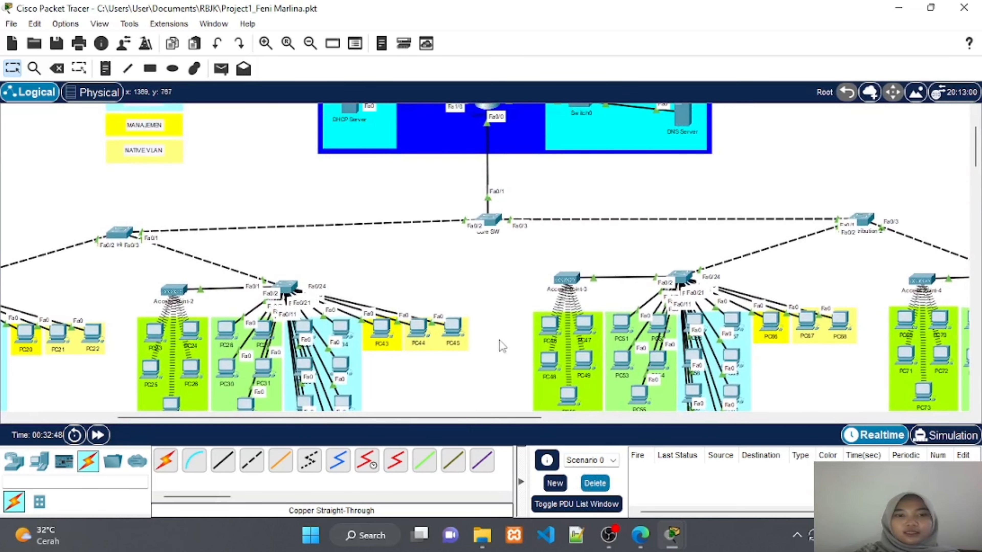
{"action": "scroll", "coordinate": [501, 346], "scroll_direction": "left", "scroll_amount": 5}
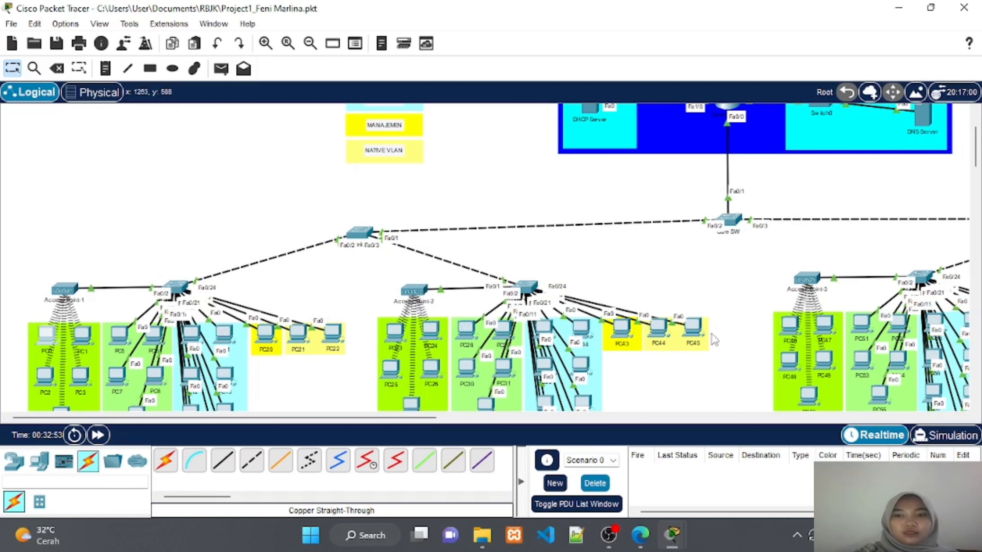
{"action": "scroll", "coordinate": [757, 335], "scroll_direction": "right", "scroll_amount": 5}
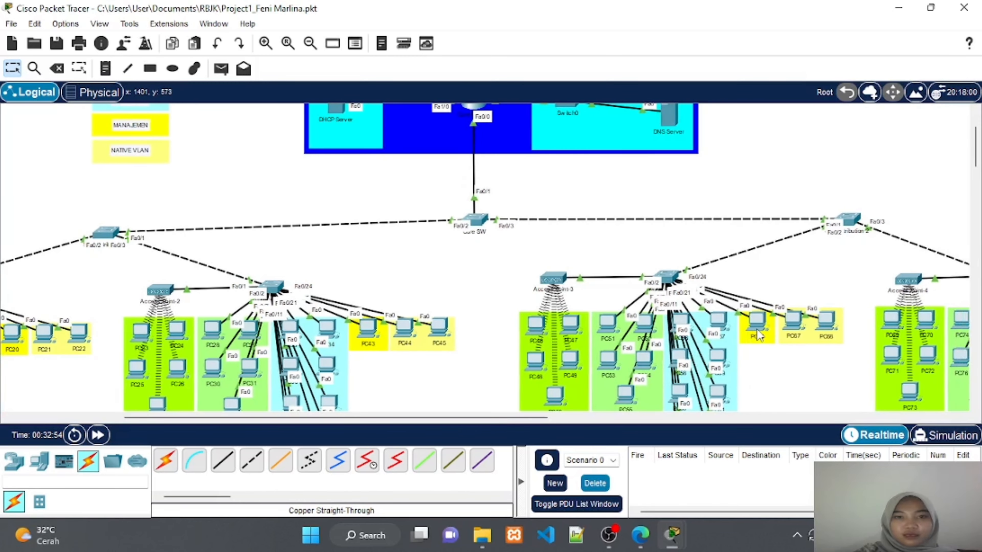
{"action": "scroll", "coordinate": [758, 335], "scroll_direction": "down", "scroll_amount": 3}
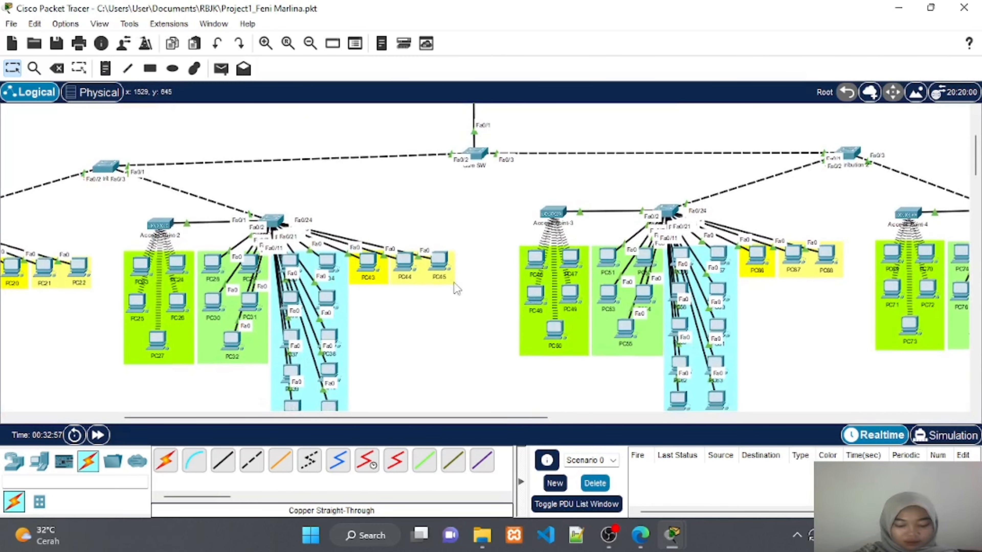
{"action": "scroll", "coordinate": [326, 288], "scroll_direction": "left", "scroll_amount": 5}
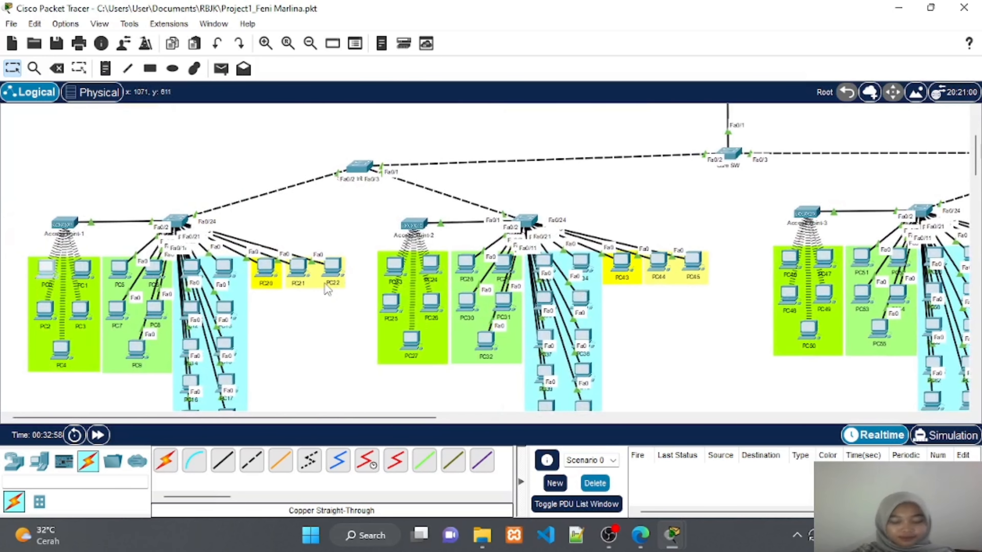
{"action": "left_click", "coordinate": [122, 275]}
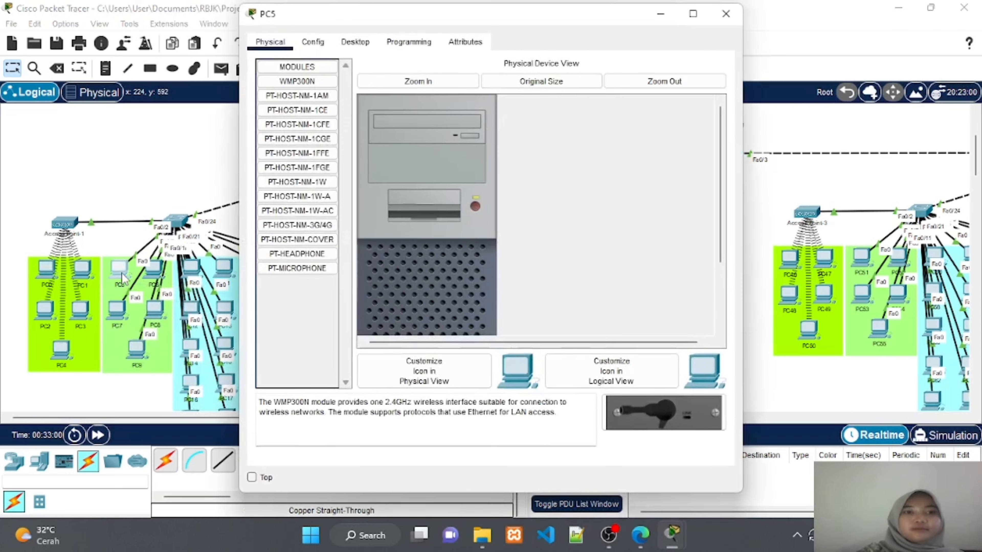
{"action": "left_click", "coordinate": [660, 14]}
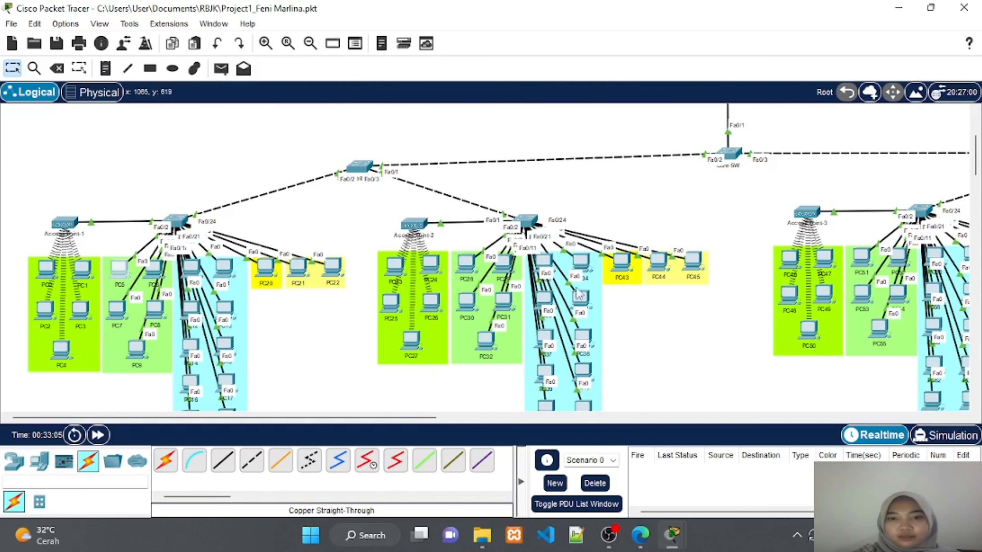
Check PC34's IPv4 address in its IP Configuration, and minimize its window
{"action": "left_click", "coordinate": [581, 262]}
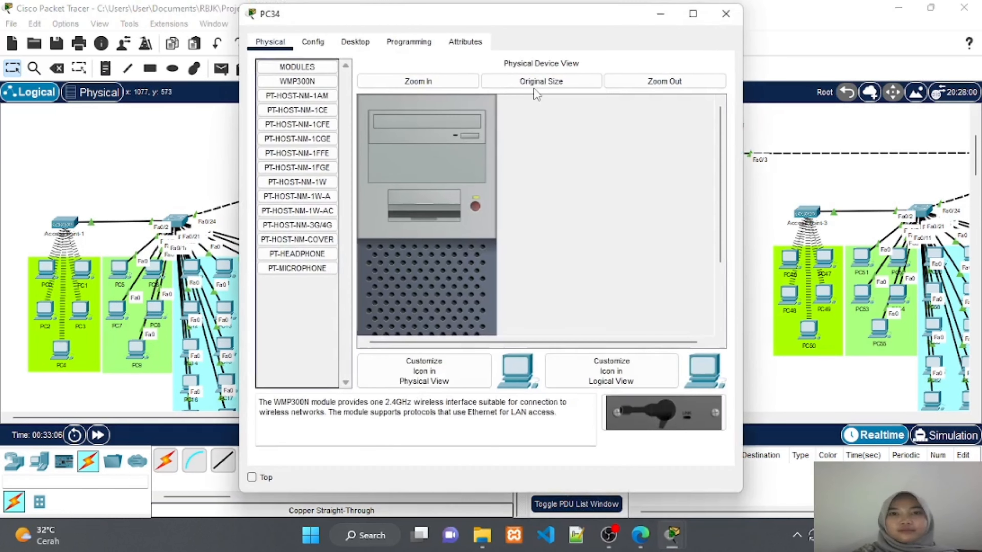
{"action": "left_click", "coordinate": [312, 42]}
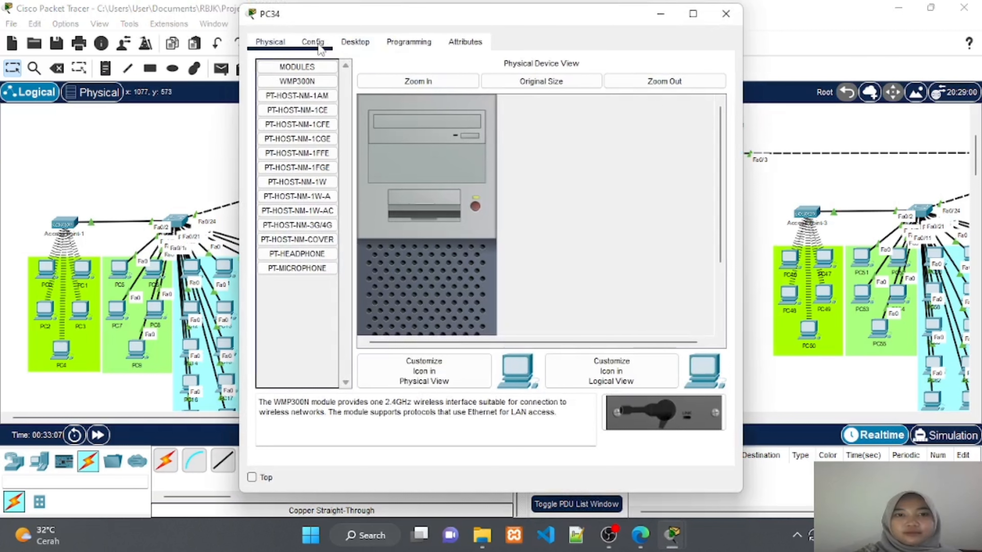
{"action": "left_click", "coordinate": [355, 41]}
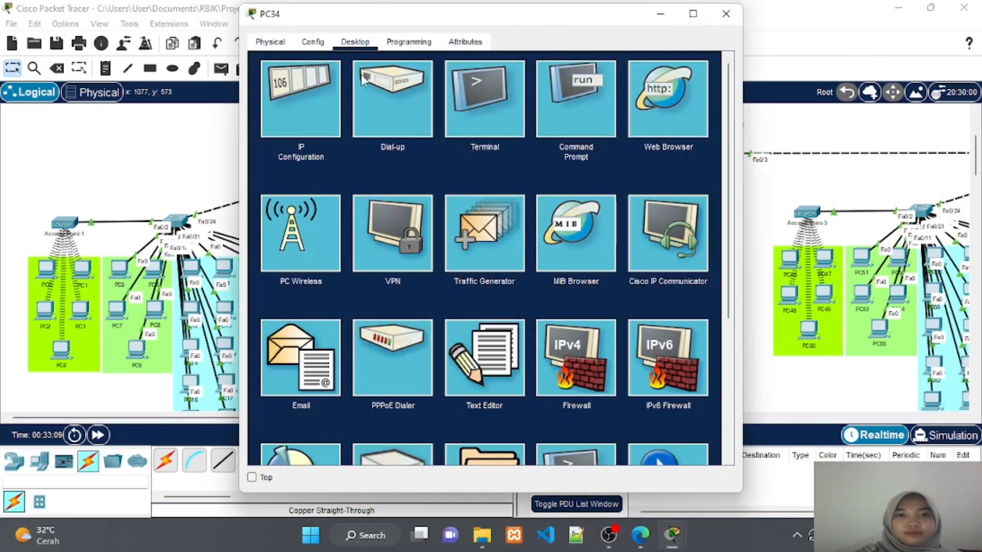
{"action": "left_click", "coordinate": [313, 111]}
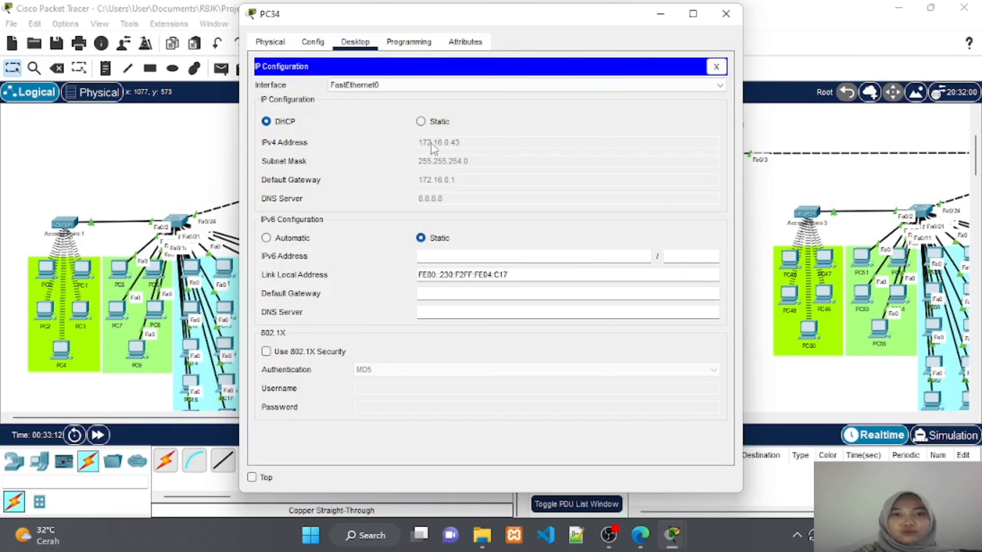
{"action": "left_click", "coordinate": [661, 16]}
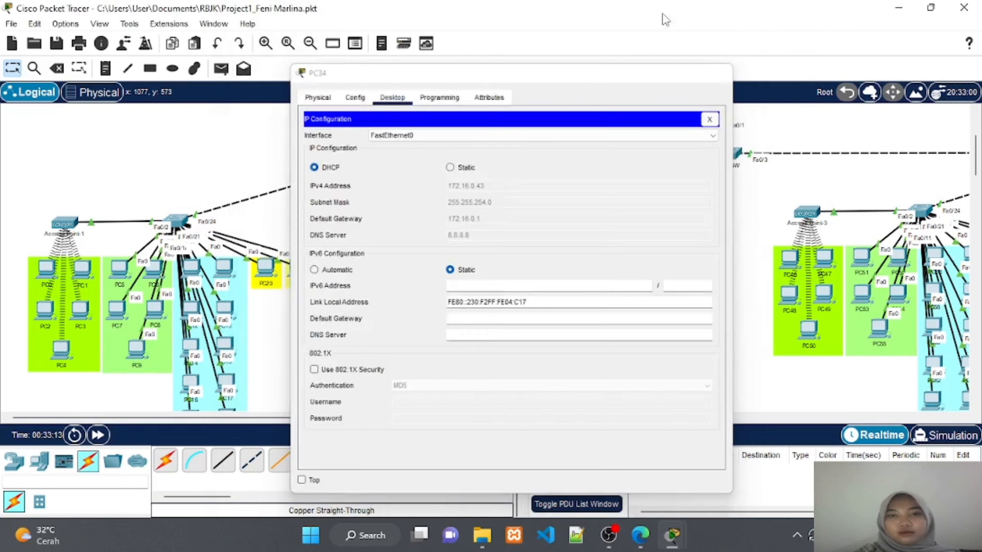
Ping PC34 at 172.16.0.43 from PC5's Command Prompt, and minimize PC5's window
{"action": "mouse_move", "coordinate": [148, 275]}
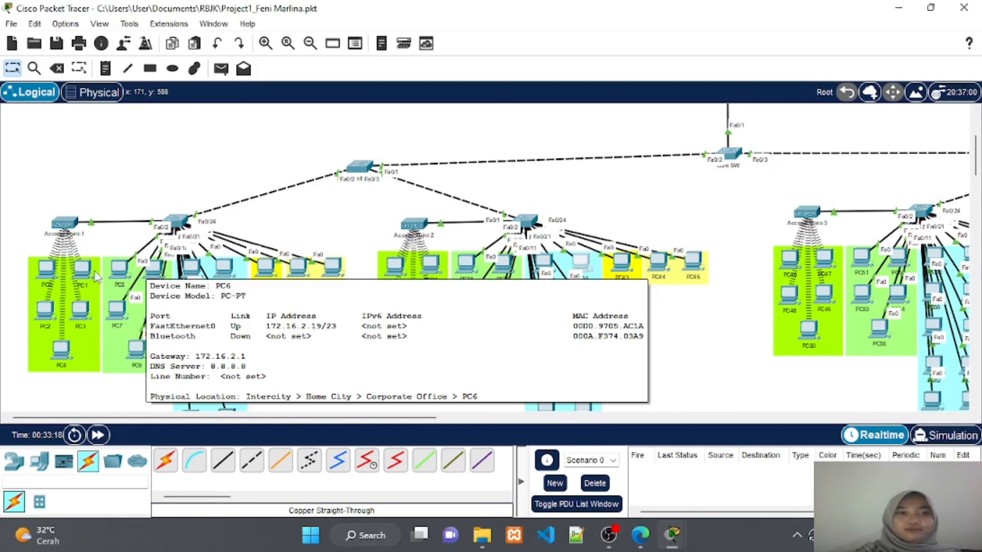
{"action": "left_click", "coordinate": [116, 271]}
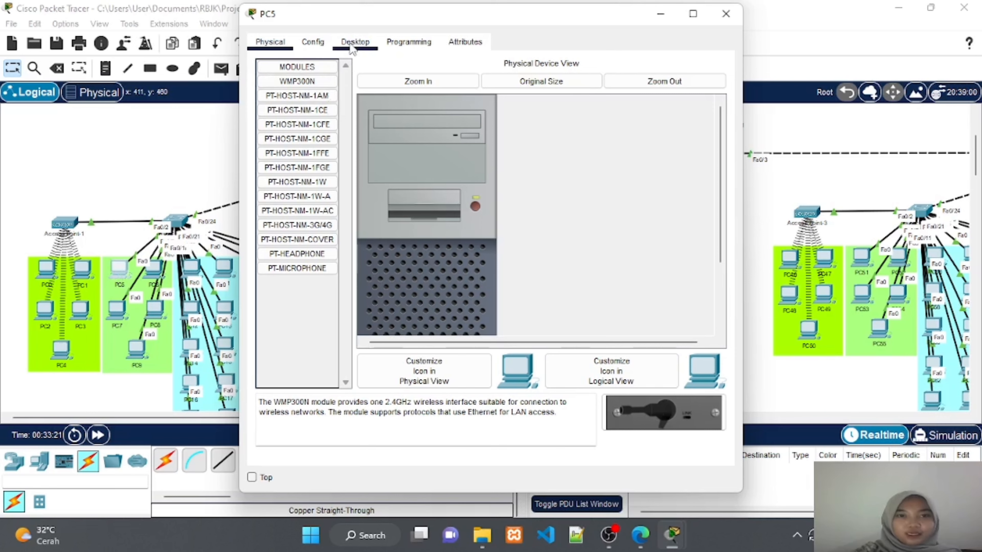
{"action": "left_click", "coordinate": [353, 41]}
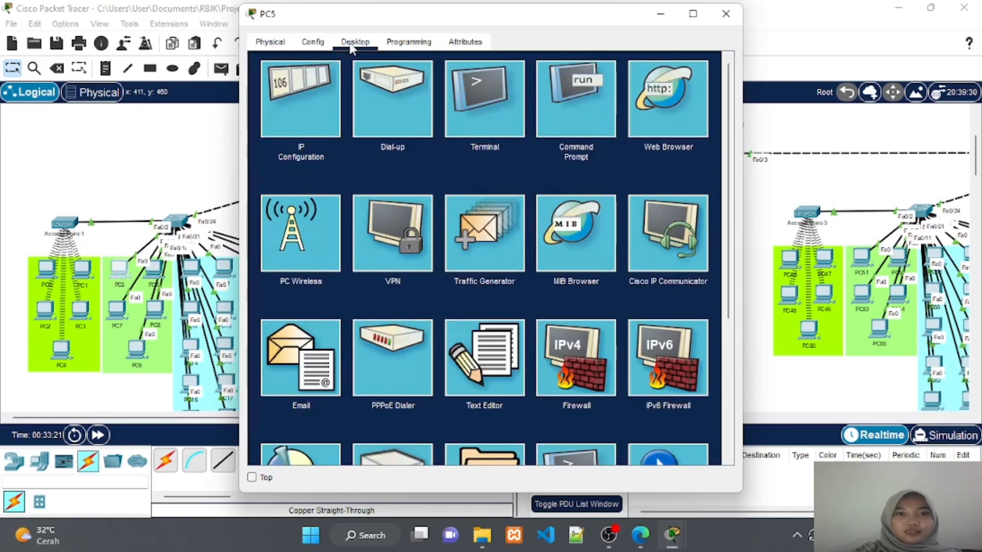
{"action": "left_click", "coordinate": [565, 132]}
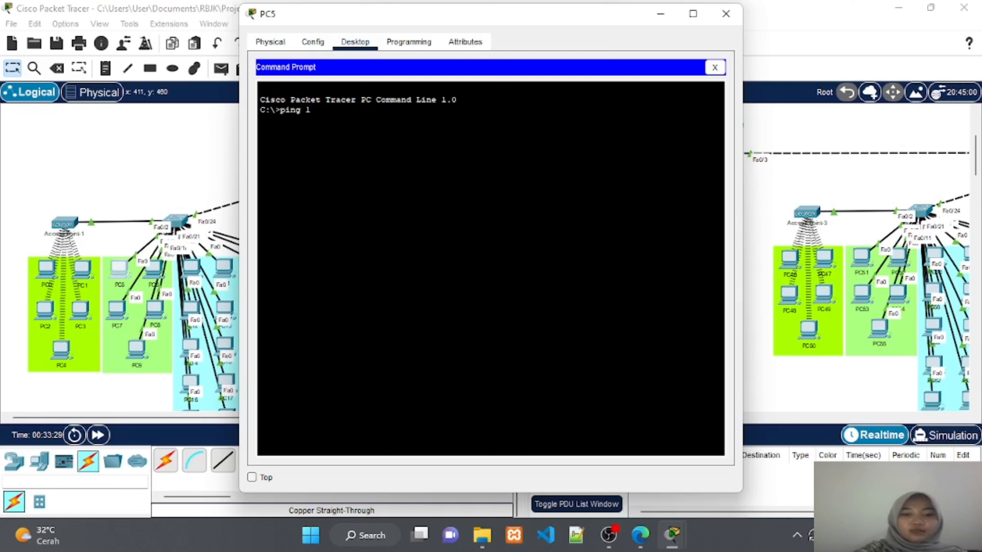
{"action": "type", "text": "2."}
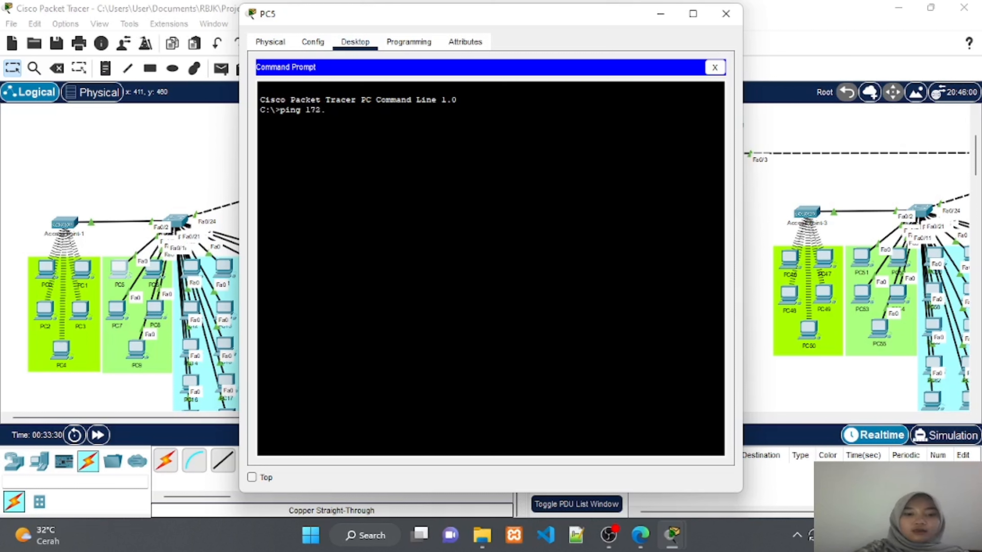
{"action": "type", "text": "16.0.43"}
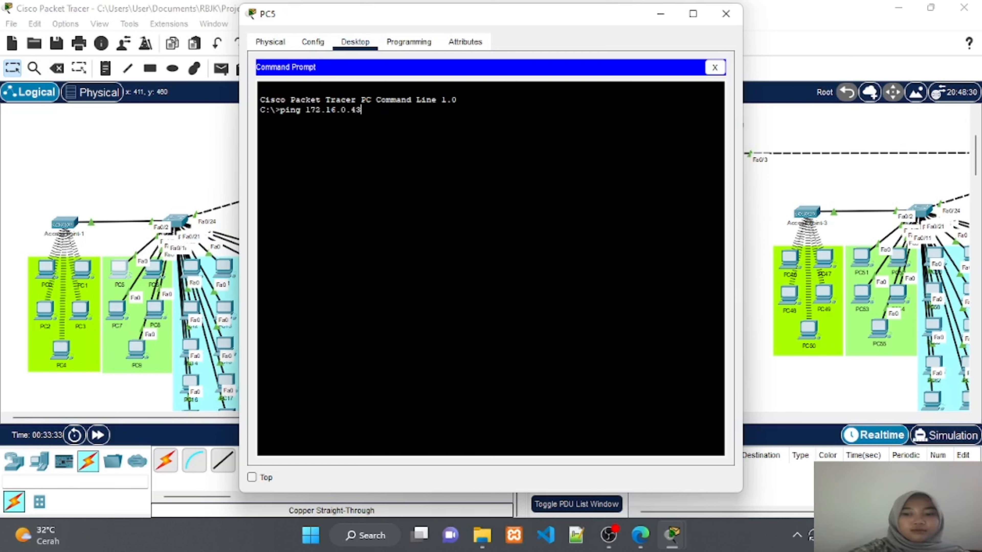
{"action": "key", "text": "Return"}
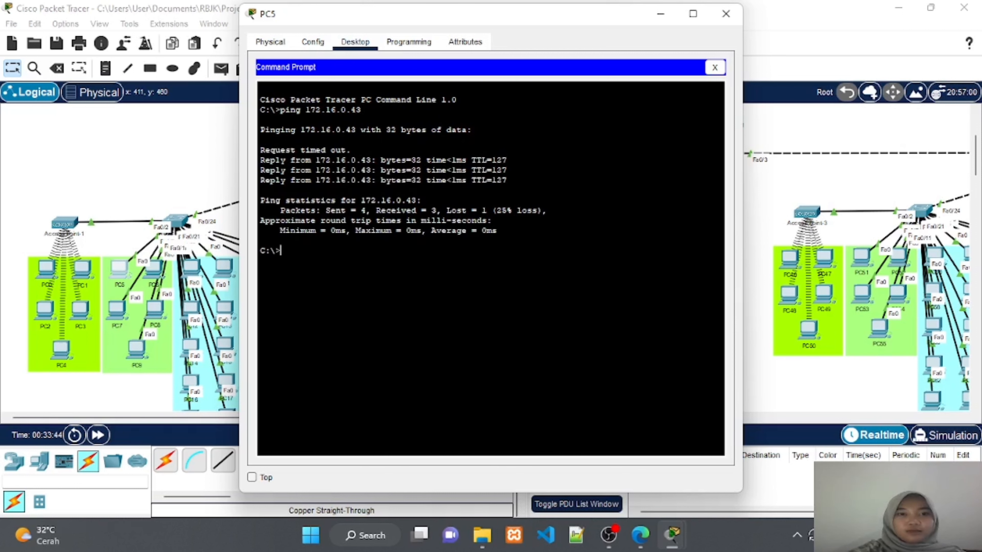
{"action": "left_click", "coordinate": [660, 15]}
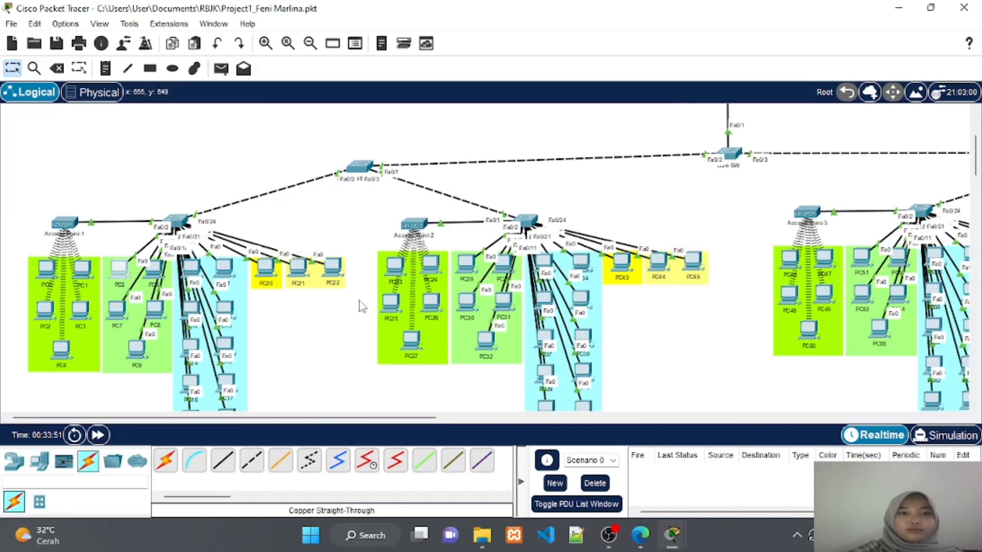
Check PC23's IPv4 address in its wireless IP Configuration, and minimize its window
{"action": "left_click", "coordinate": [399, 269]}
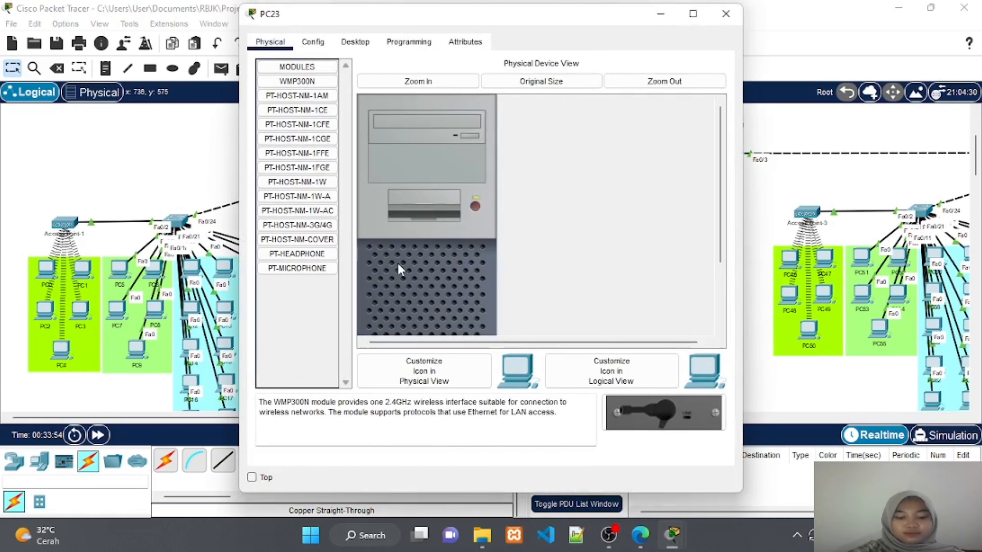
{"action": "left_click", "coordinate": [365, 43]}
{"action": "left_click", "coordinate": [586, 102]}
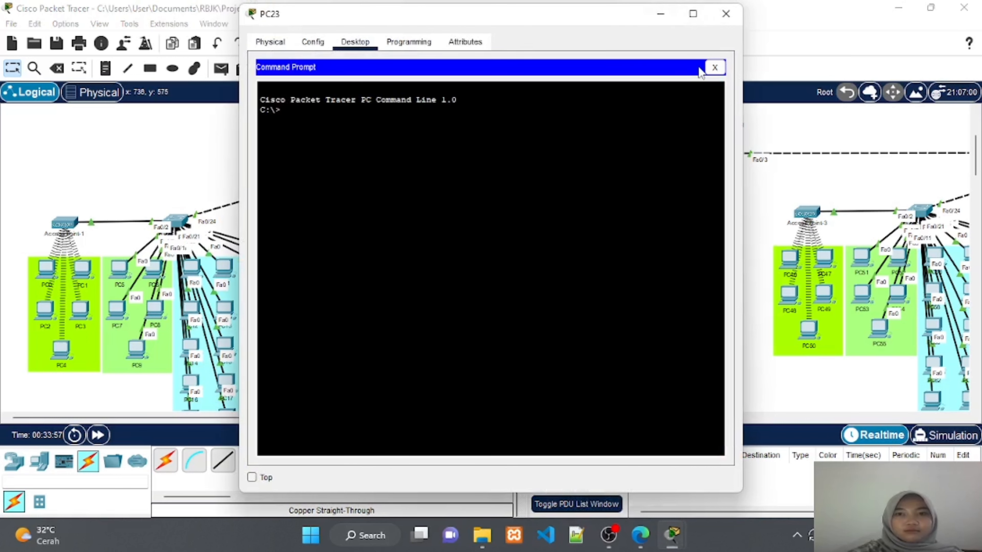
{"action": "left_click", "coordinate": [721, 69]}
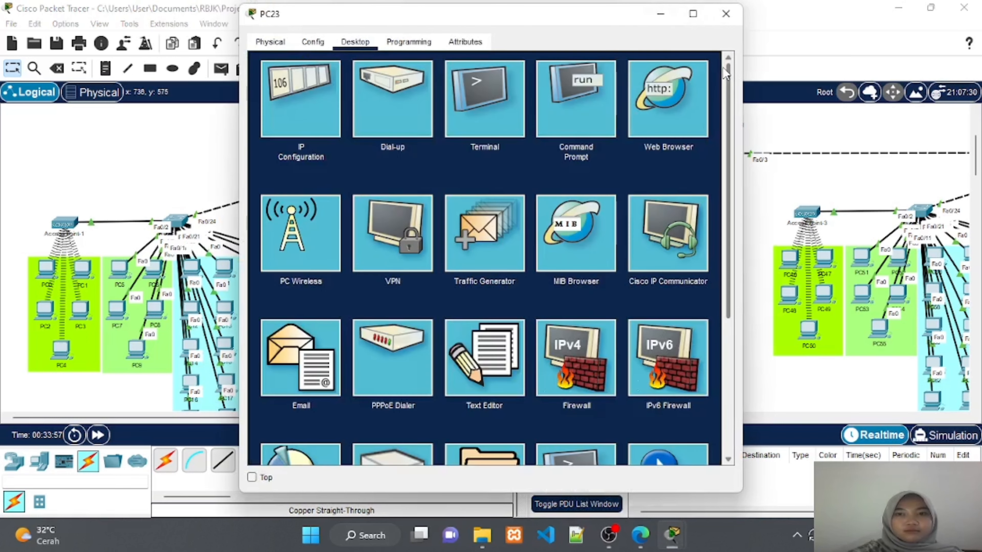
{"action": "left_click", "coordinate": [323, 104]}
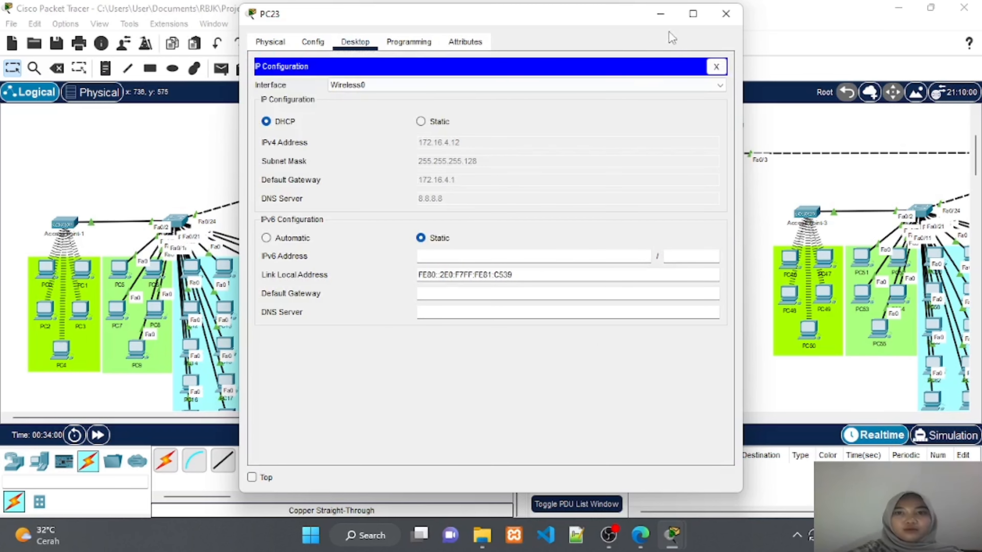
{"action": "left_click", "coordinate": [660, 16]}
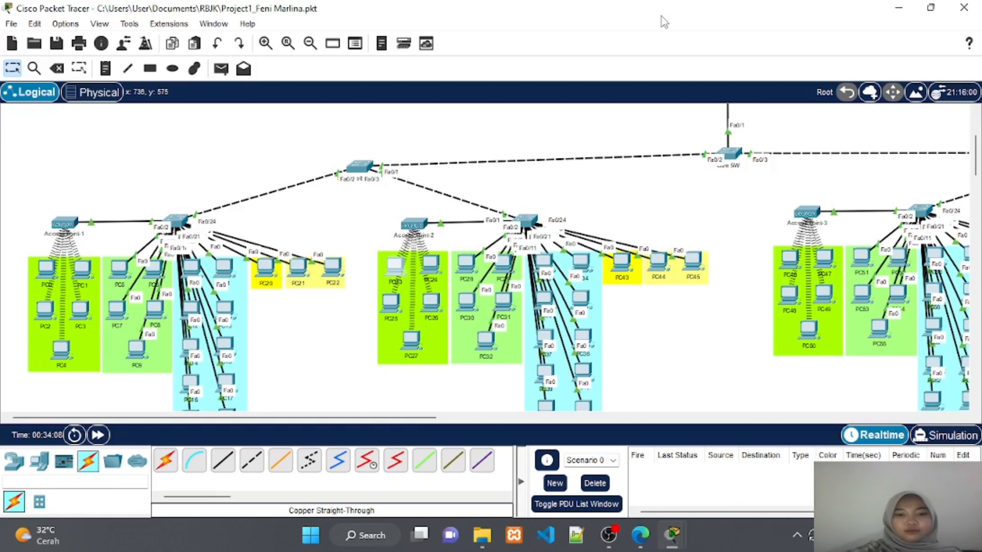
{"action": "left_click", "coordinate": [401, 272]}
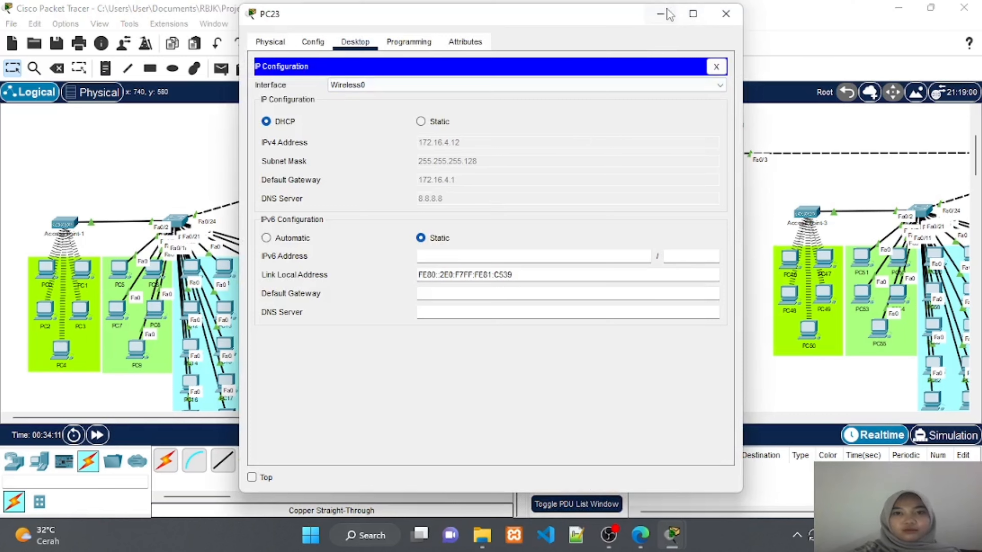
{"action": "left_click", "coordinate": [660, 14]}
Open PC0's Command Prompt and enter the start of a ping command, ping 172.16.4, without running it
{"action": "left_click", "coordinate": [47, 272]}
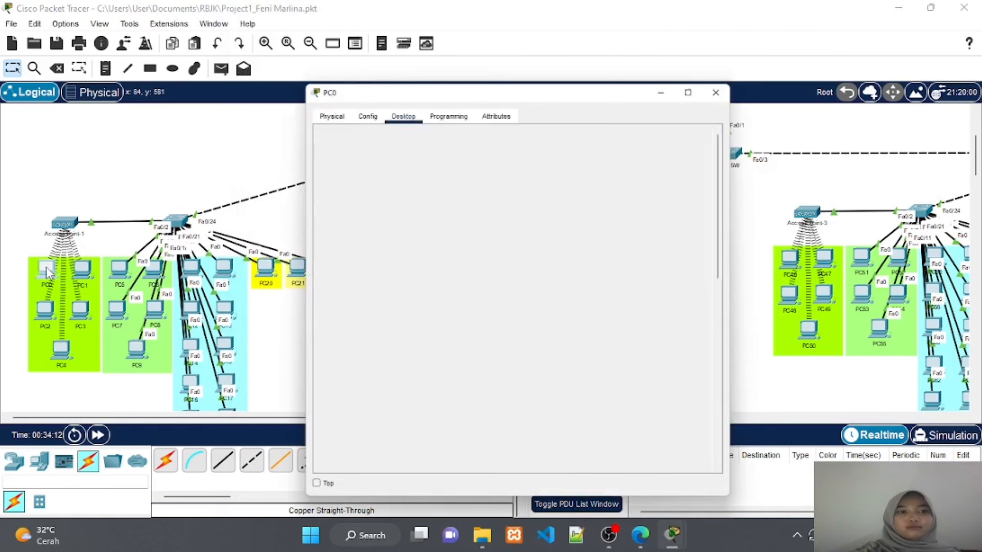
{"action": "left_click", "coordinate": [328, 45]}
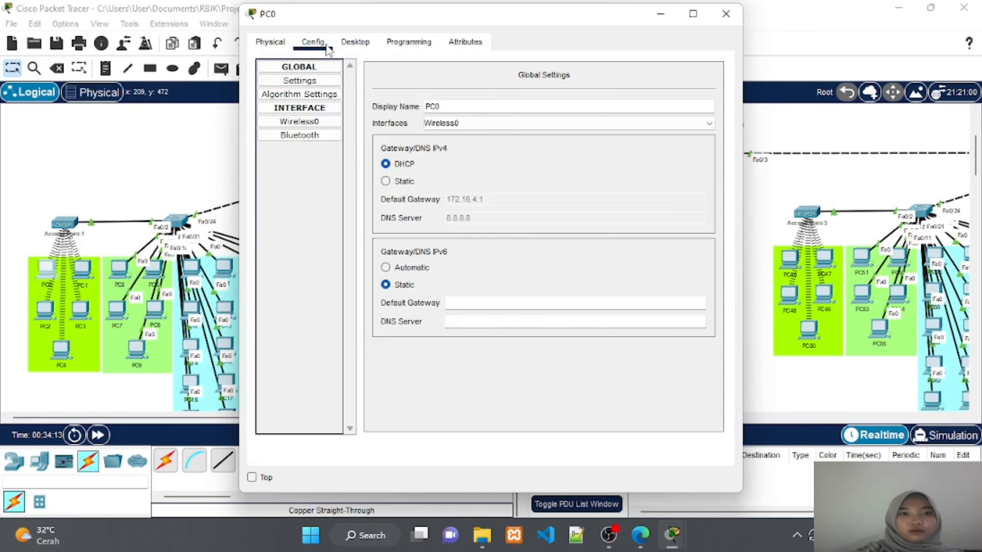
{"action": "left_click", "coordinate": [355, 46]}
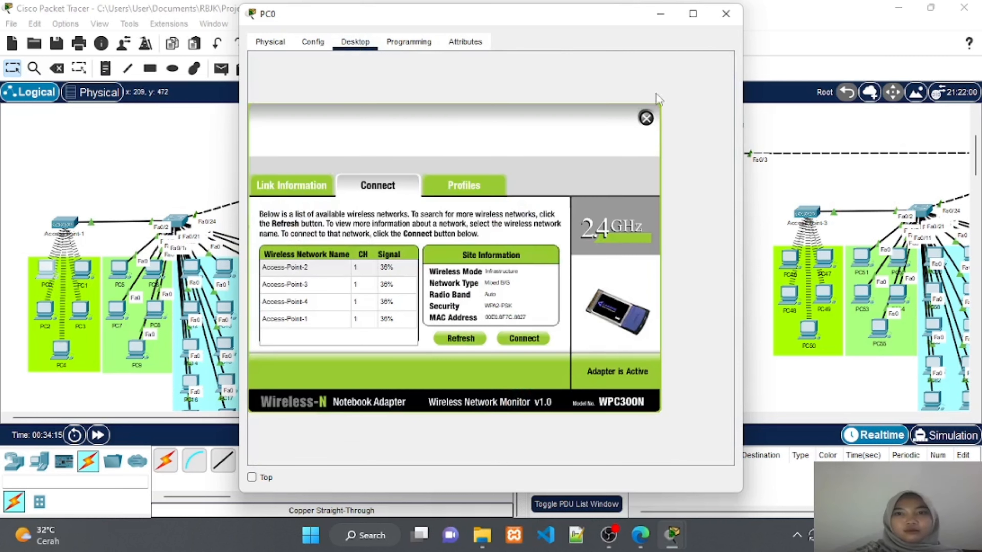
{"action": "left_click", "coordinate": [646, 118]}
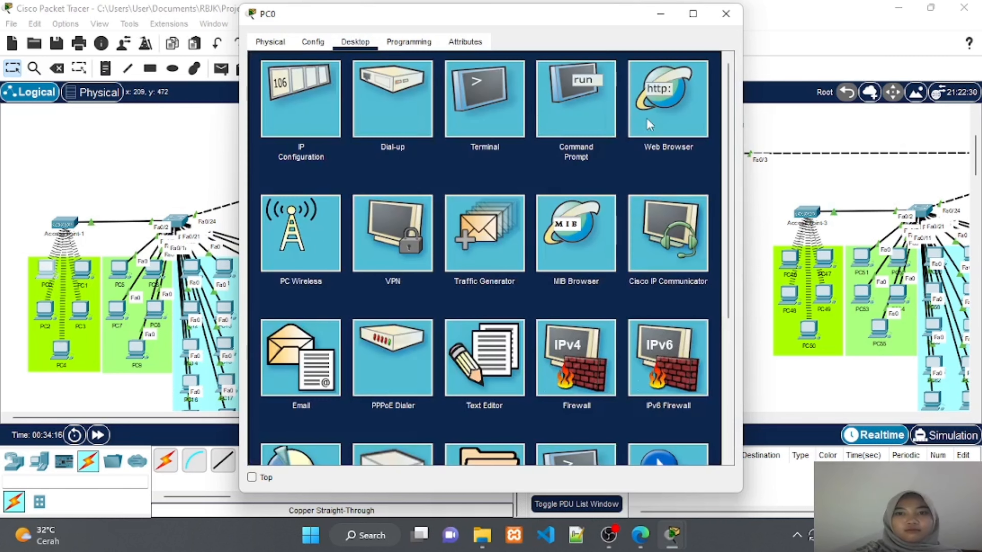
{"action": "left_click", "coordinate": [565, 128]}
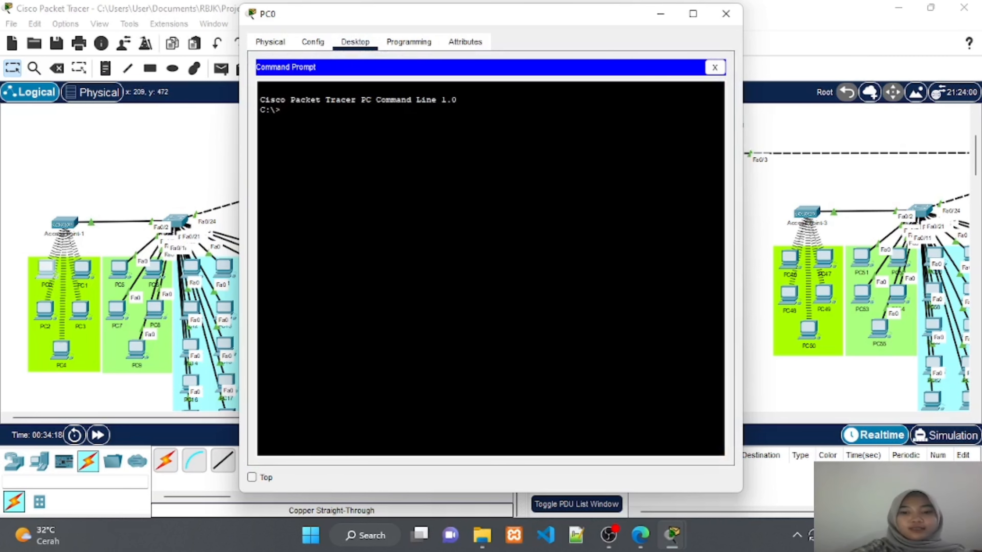
{"action": "type", "text": "ping "}
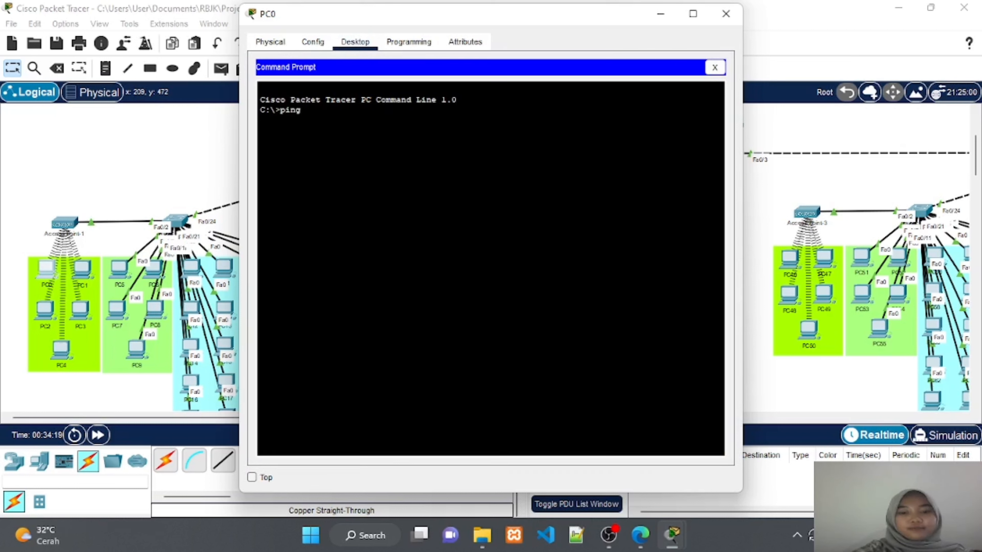
{"action": "type", "text": "172."}
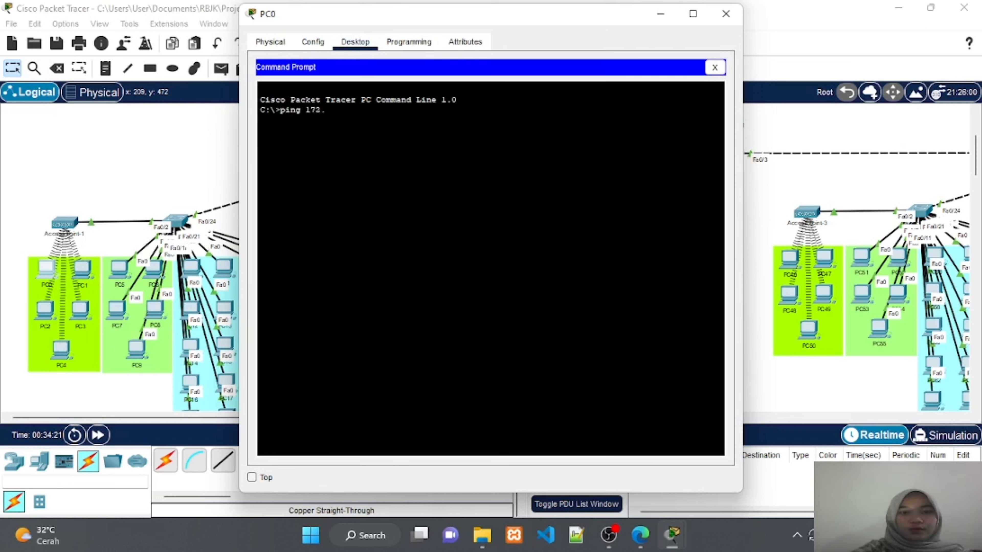
{"action": "type", "text": "16.4"}
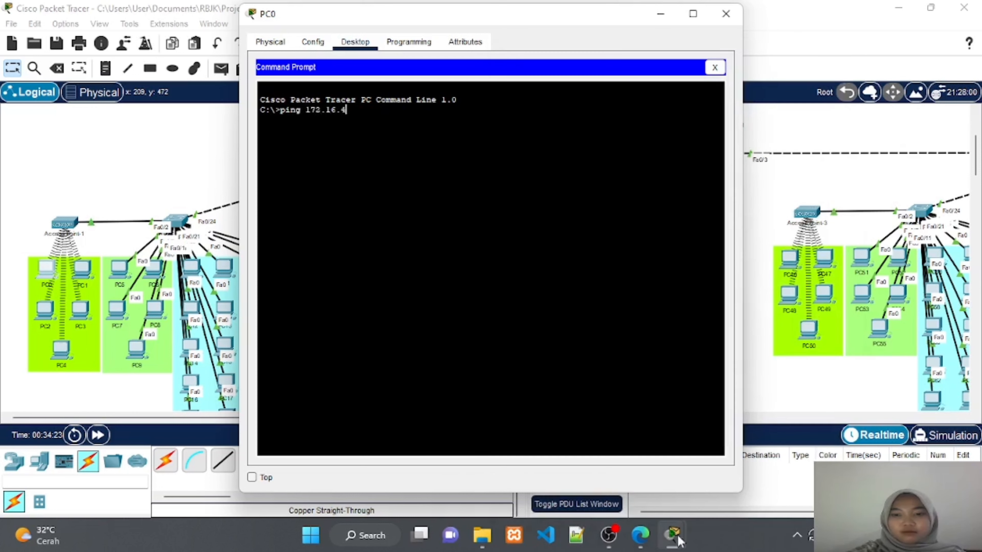
Recheck PC23's IPv4 address in its IP Configuration, and minimize the PC34, PC0 and PC23 windows
{"action": "left_click", "coordinate": [677, 541]}
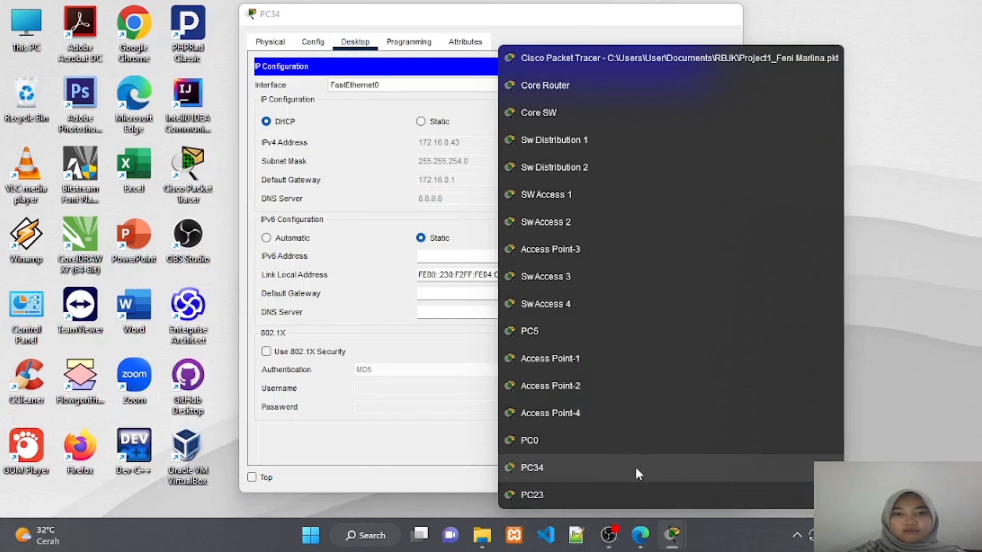
{"action": "left_click", "coordinate": [637, 469]}
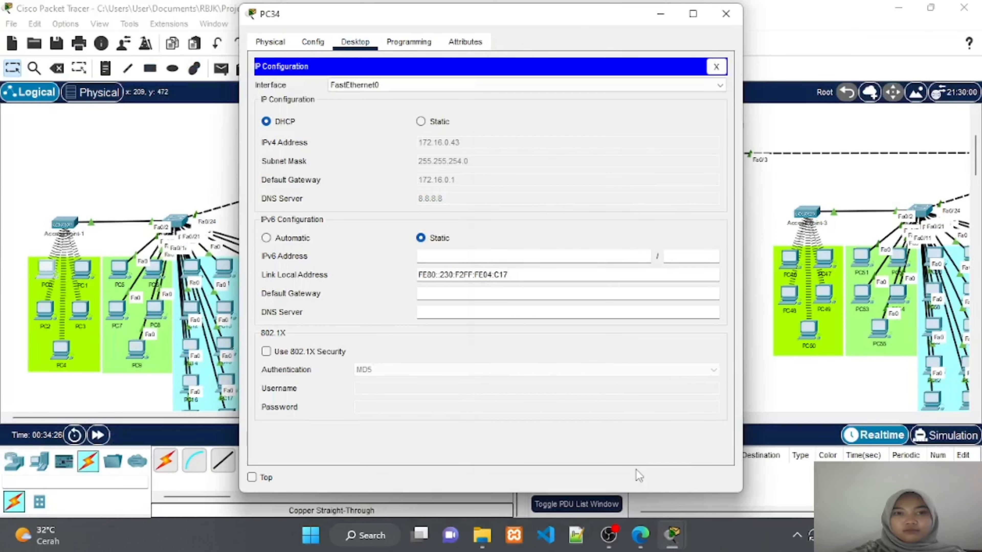
{"action": "left_click", "coordinate": [661, 14]}
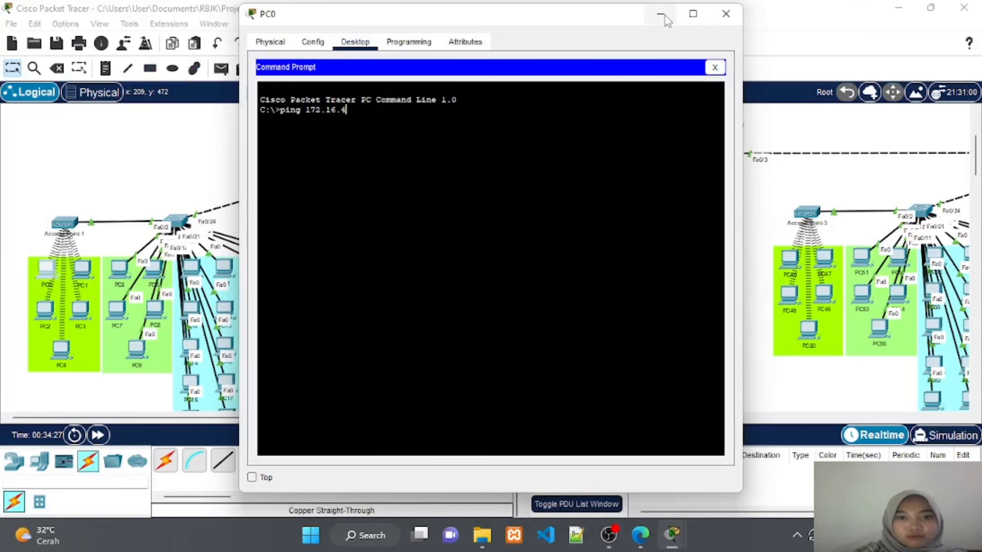
{"action": "left_click", "coordinate": [663, 17]}
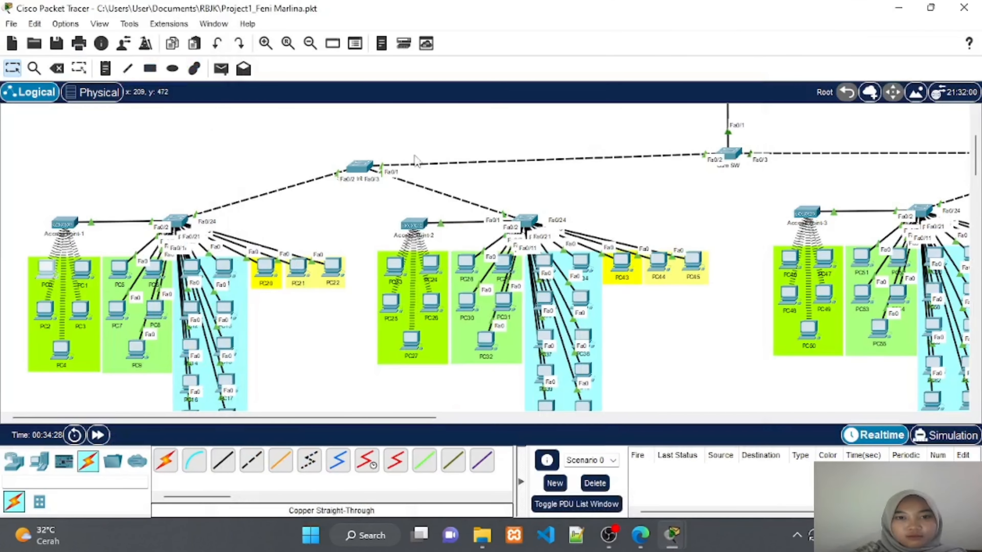
{"action": "left_click", "coordinate": [394, 267]}
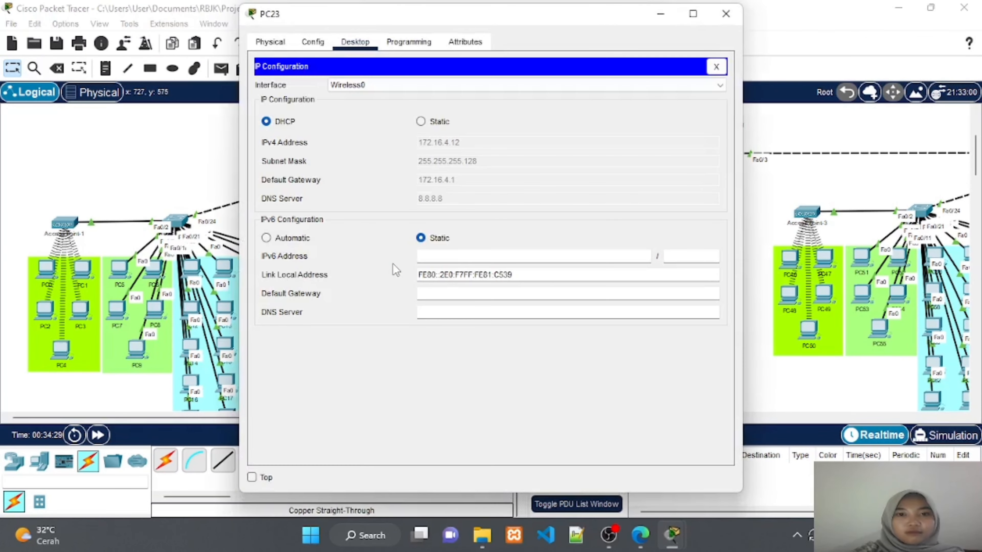
{"action": "left_click", "coordinate": [661, 14]}
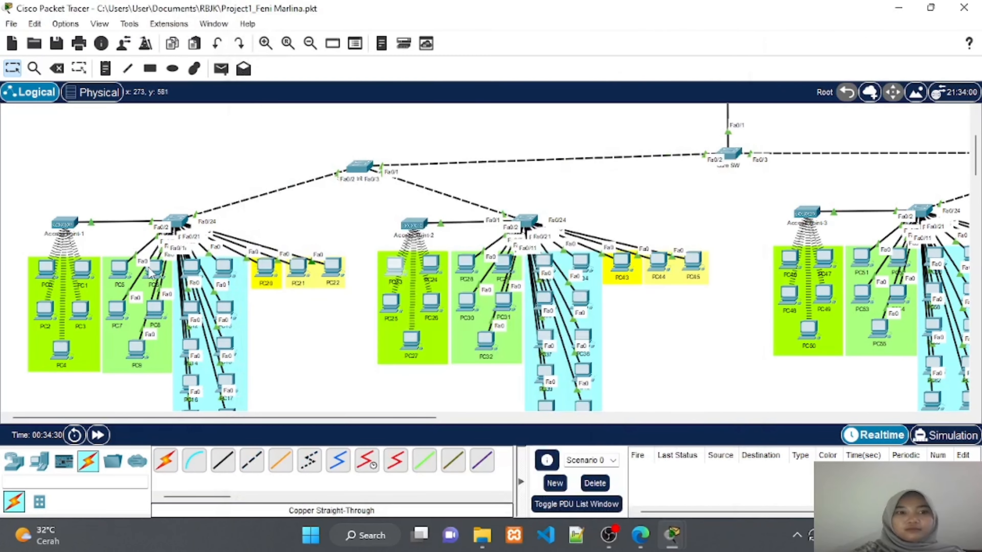
Complete and run the ping from PC0 to PC23 at 172.16.4.12, and minimize PC0's window
{"action": "left_click", "coordinate": [40, 270]}
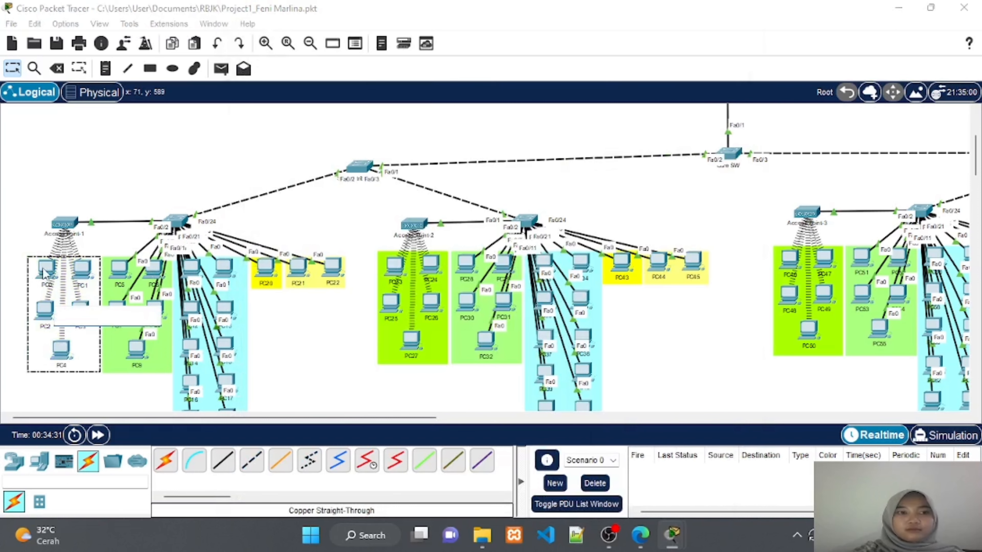
{"action": "left_click", "coordinate": [46, 270]}
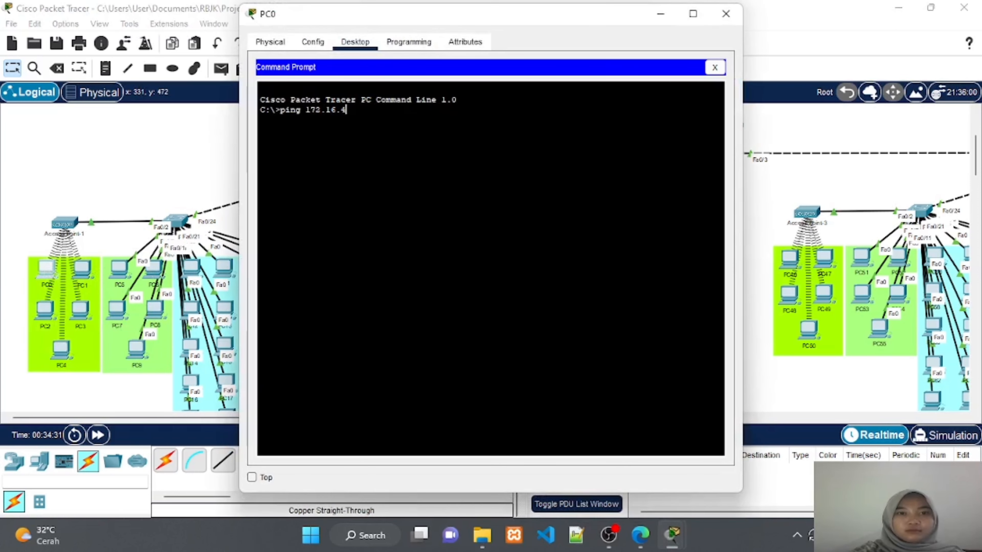
{"action": "type", "text": "12"}
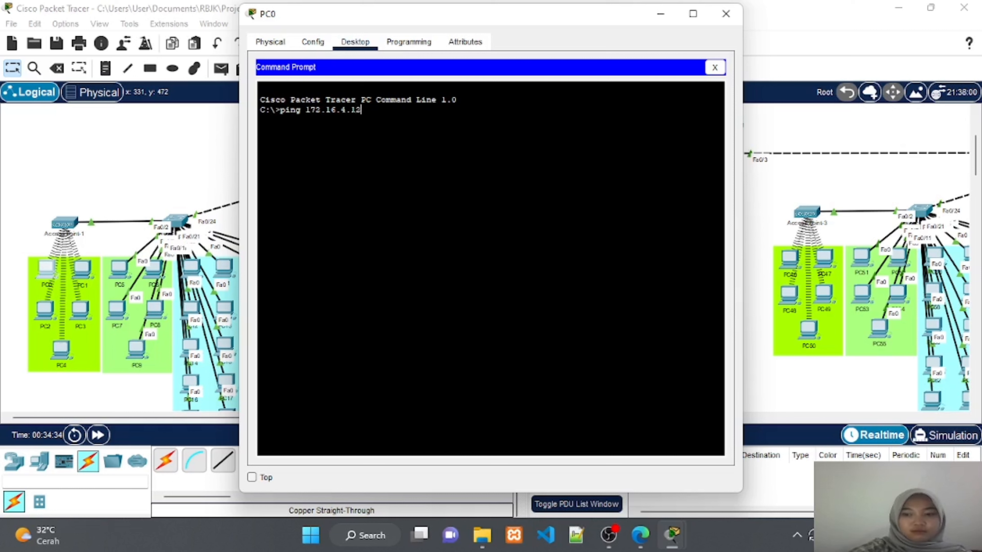
{"action": "key", "text": "Return"}
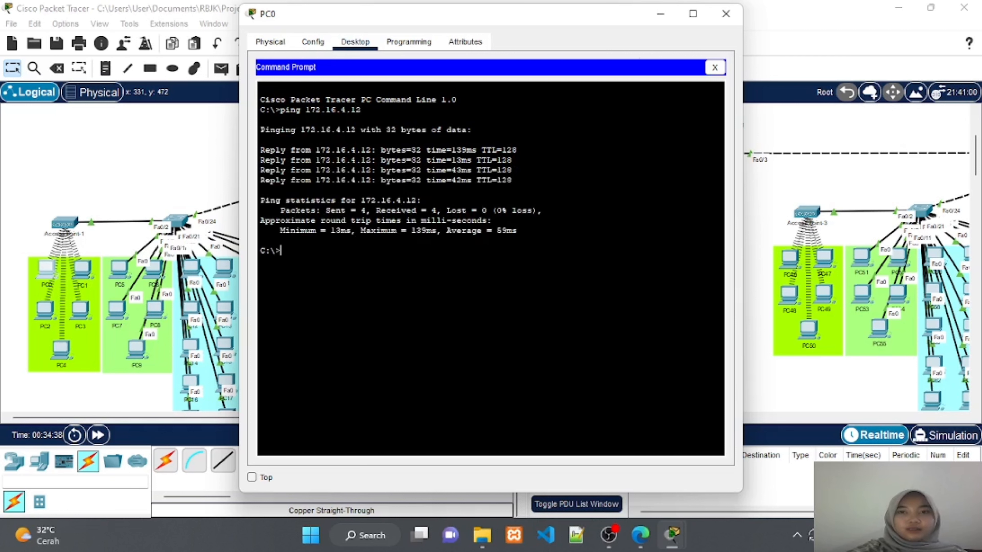
{"action": "left_click", "coordinate": [660, 14]}
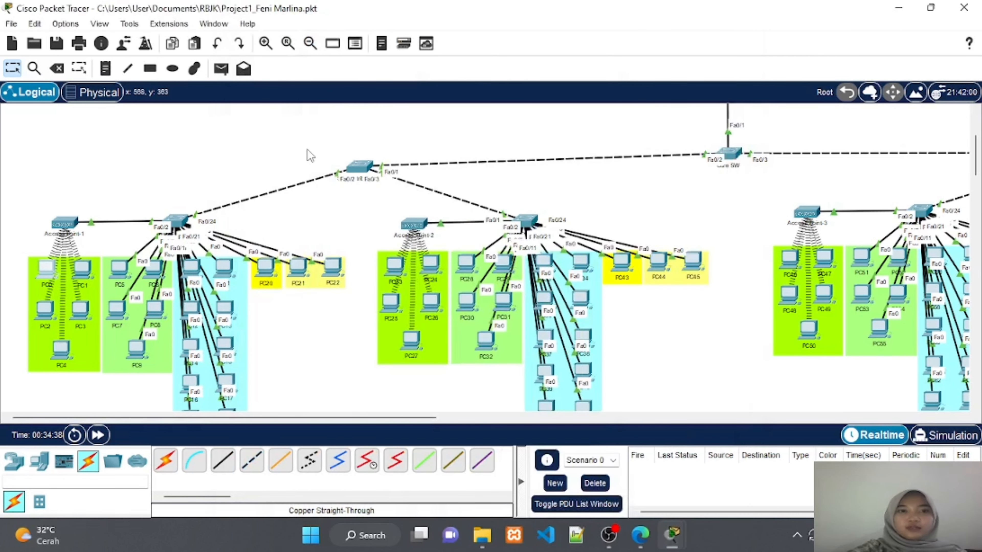
Try simple PDU tests from PC10 to PC28 and from PC10 to PC30, and delete Scenario 0 with these packets
{"action": "left_click", "coordinate": [221, 70]}
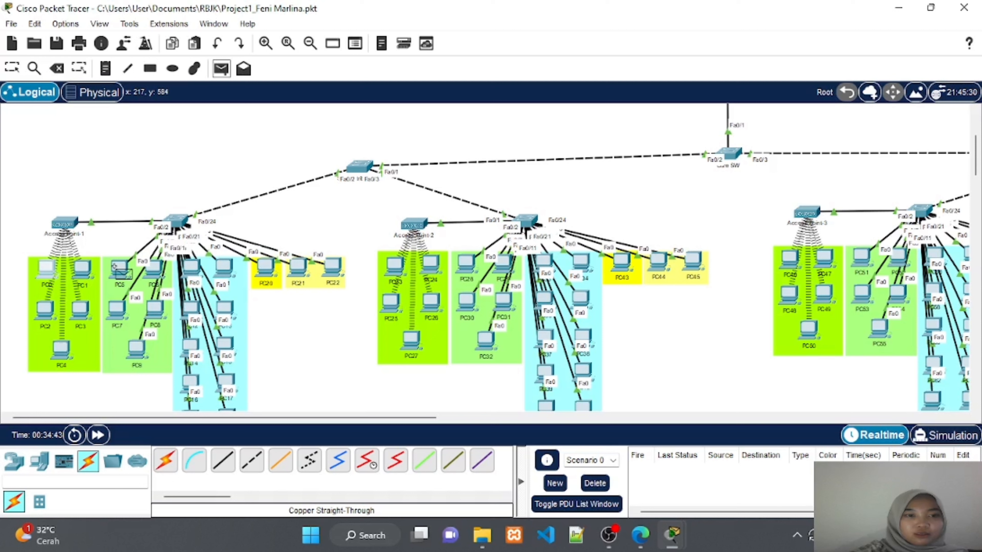
{"action": "mouse_move", "coordinate": [186, 265]}
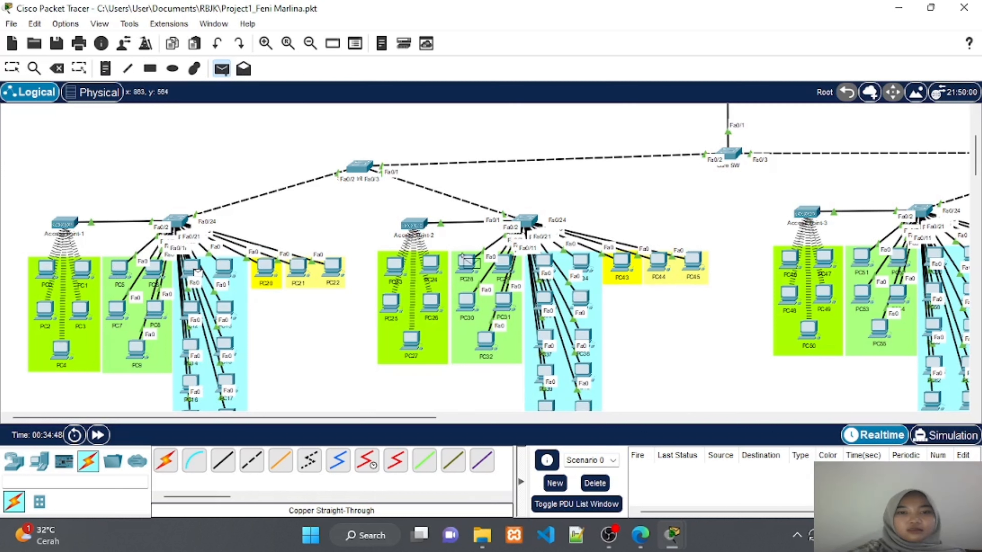
{"action": "mouse_move", "coordinate": [466, 263]}
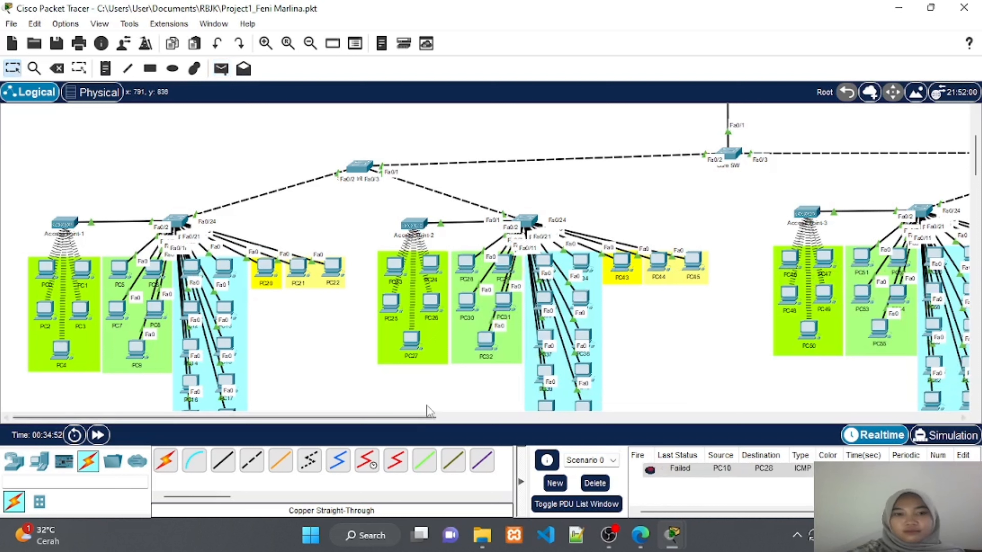
{"action": "left_click", "coordinate": [222, 71]}
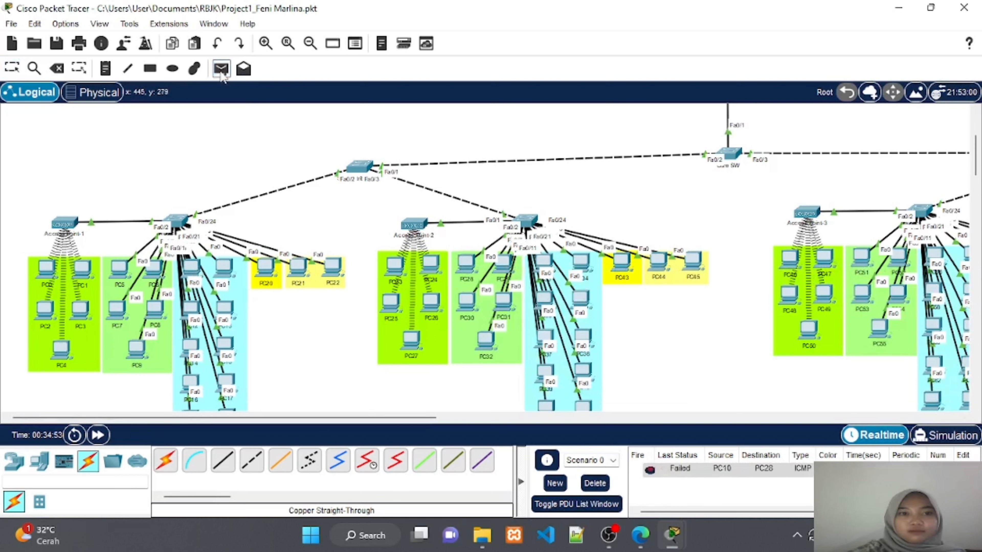
{"action": "left_click", "coordinate": [191, 267]}
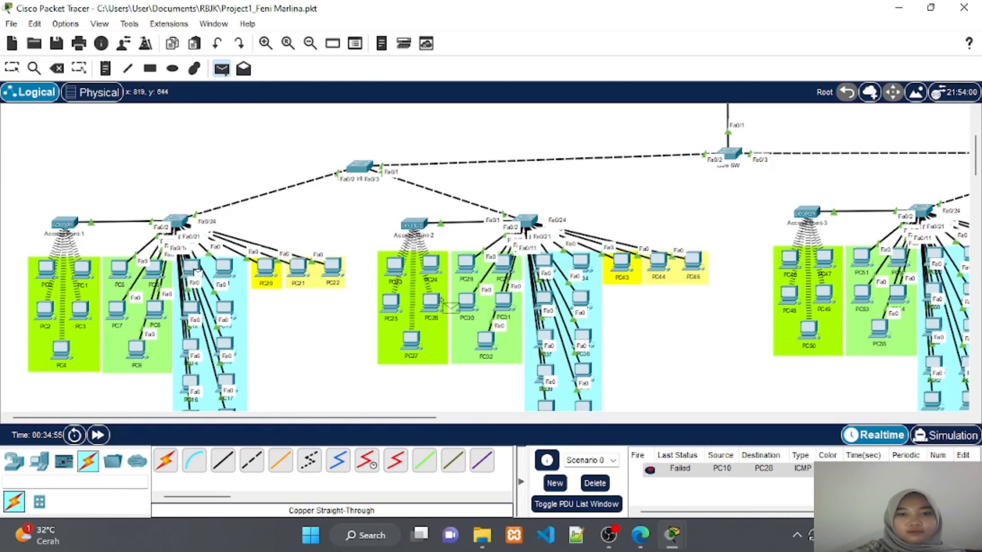
{"action": "left_click", "coordinate": [467, 302]}
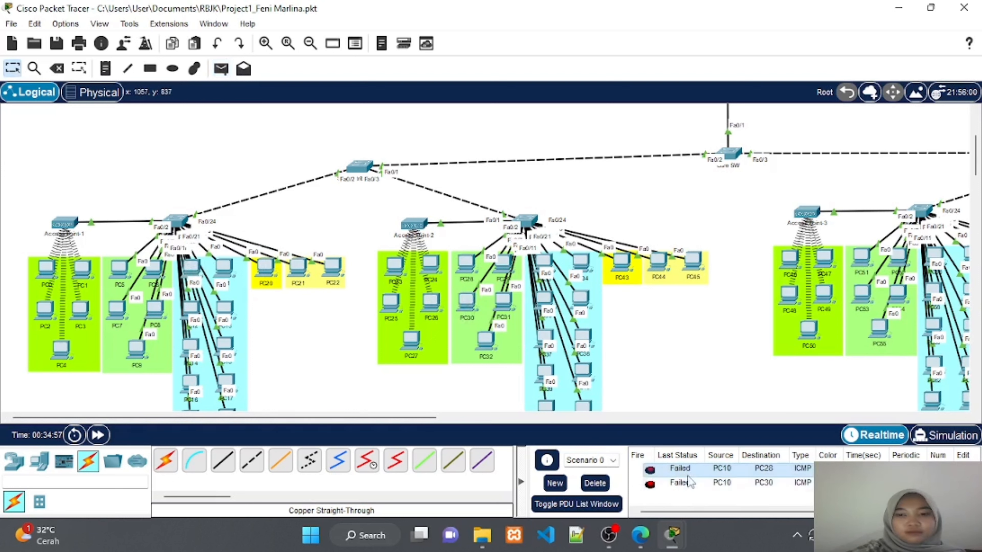
{"action": "left_click", "coordinate": [594, 483]}
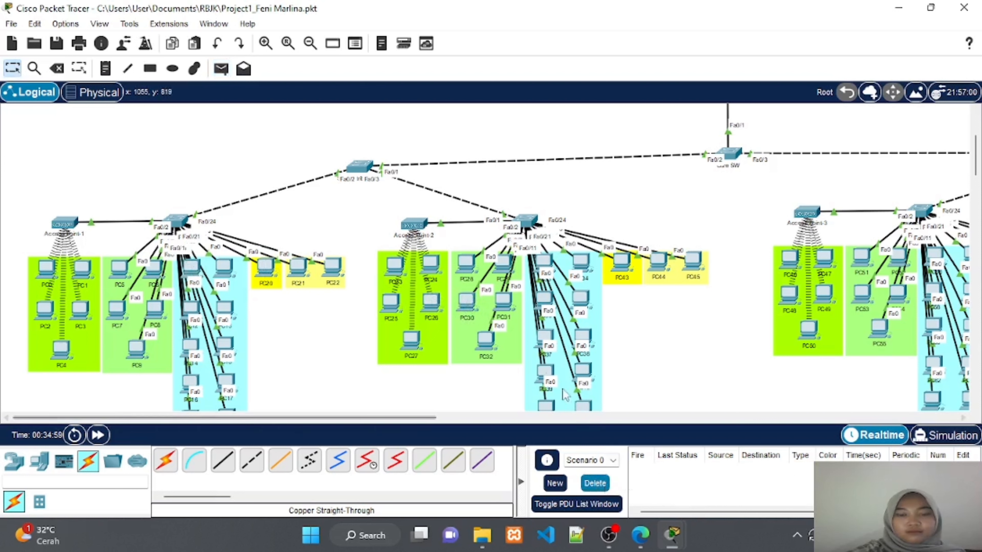
Send a simple PDU from wireless PC0 under Access Point 1 to PC24 under Access Point 2
{"action": "left_click", "coordinate": [222, 69]}
{"action": "left_click", "coordinate": [47, 267]}
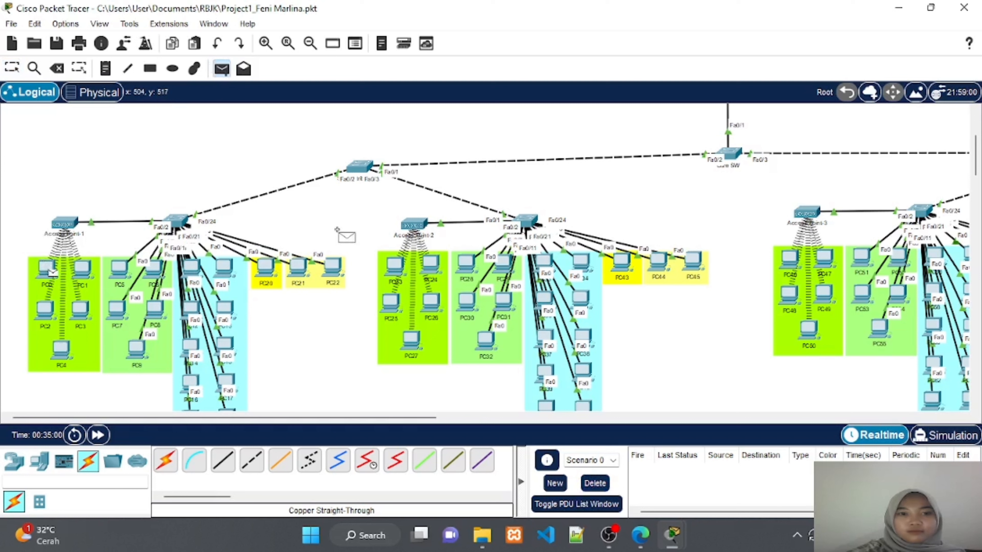
{"action": "left_click", "coordinate": [428, 266]}
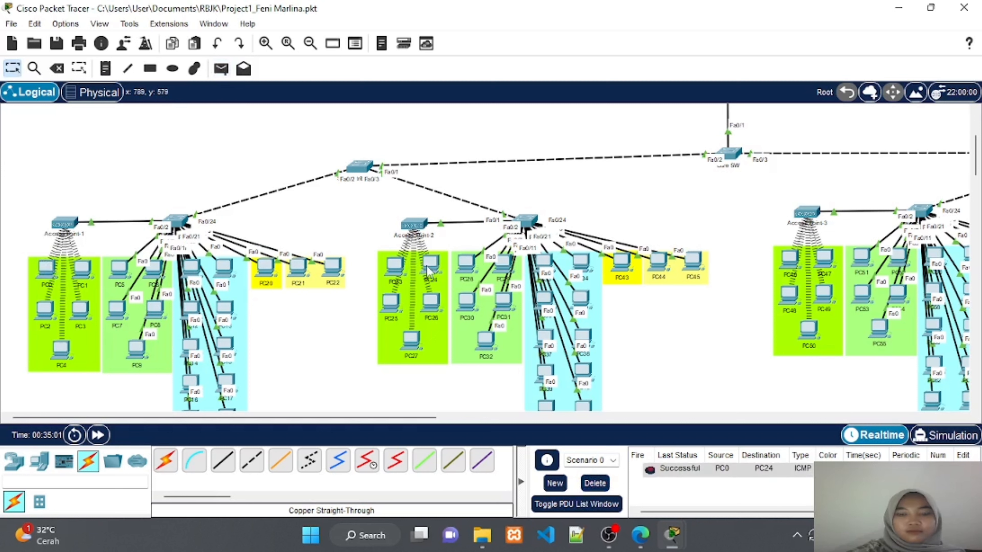
Send a simple PDU from wireless PC3 under Access Point 1 to PC26 under Access Point 2
{"action": "left_click", "coordinate": [221, 70]}
{"action": "left_click", "coordinate": [79, 309]}
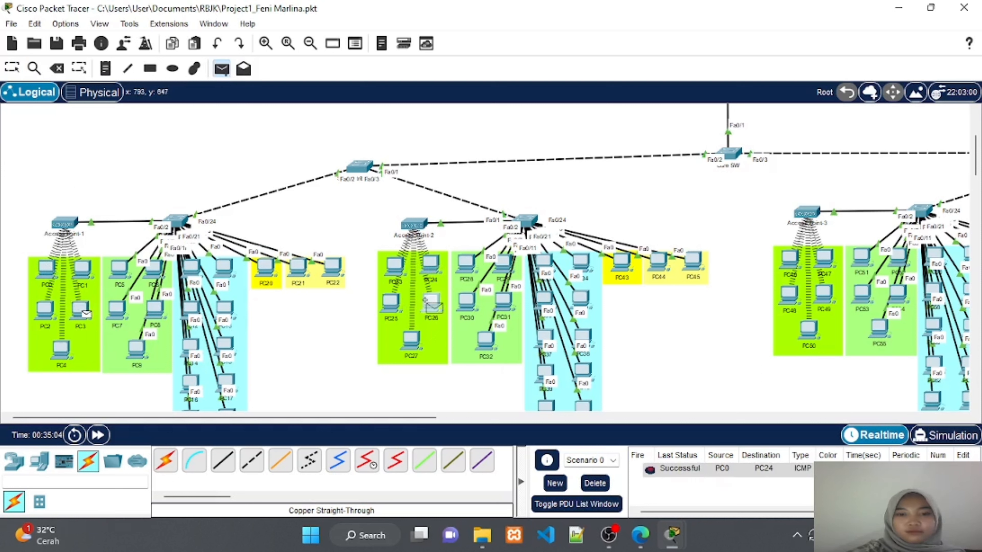
{"action": "left_click", "coordinate": [430, 306]}
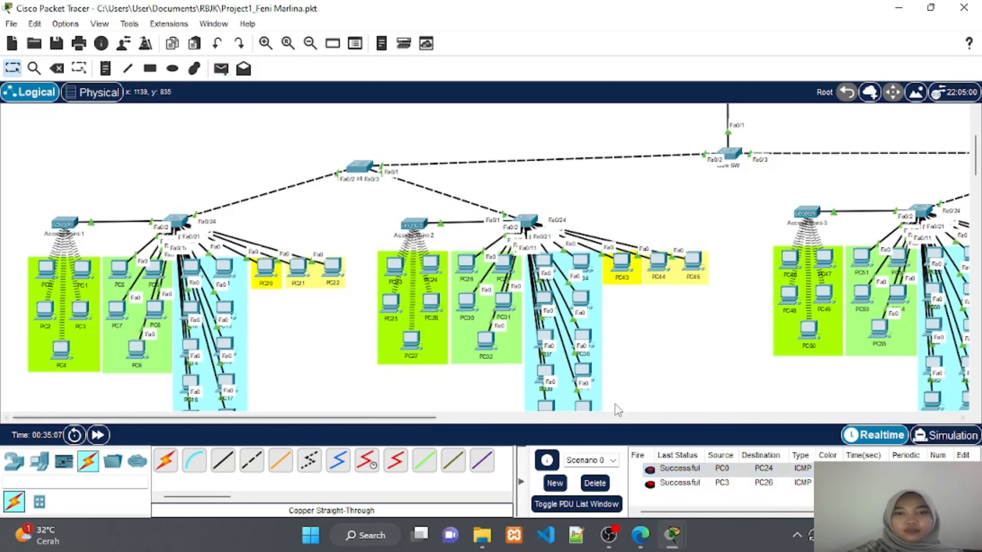
{"action": "scroll", "coordinate": [618, 339], "scroll_direction": "down", "scroll_amount": 5}
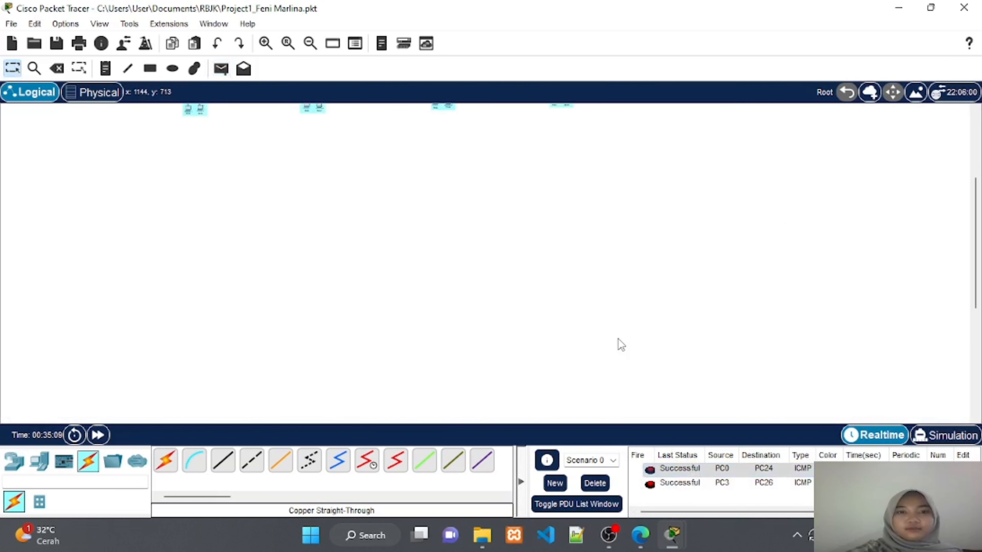
{"action": "scroll", "coordinate": [481, 349], "scroll_direction": "down", "scroll_amount": 3}
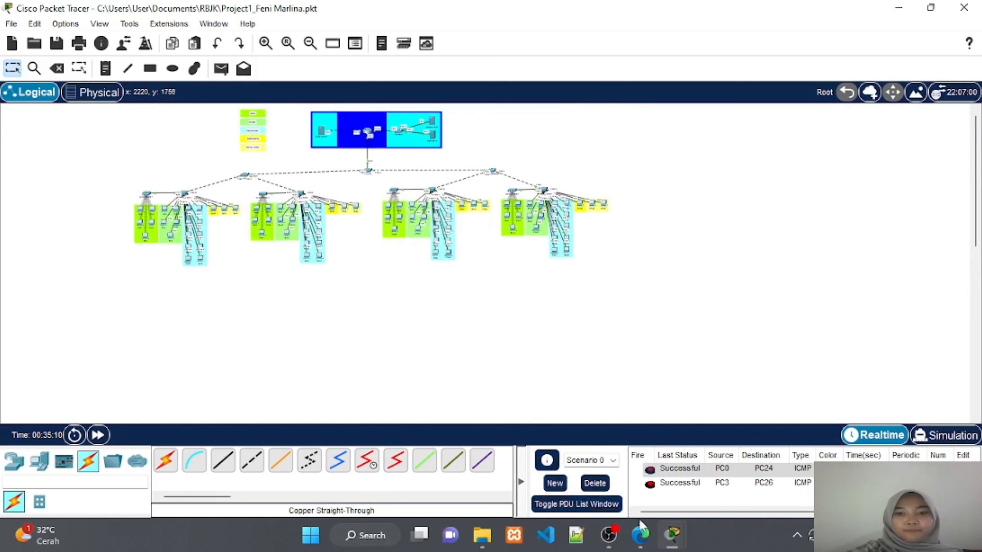
Review the Kesimpulan section on page 24 of the PDF report in Microsoft Edge, and return to the Packet Tracer topology
{"action": "left_click", "coordinate": [641, 535]}
{"action": "scroll", "coordinate": [550, 343], "scroll_direction": "down", "scroll_amount": 6}
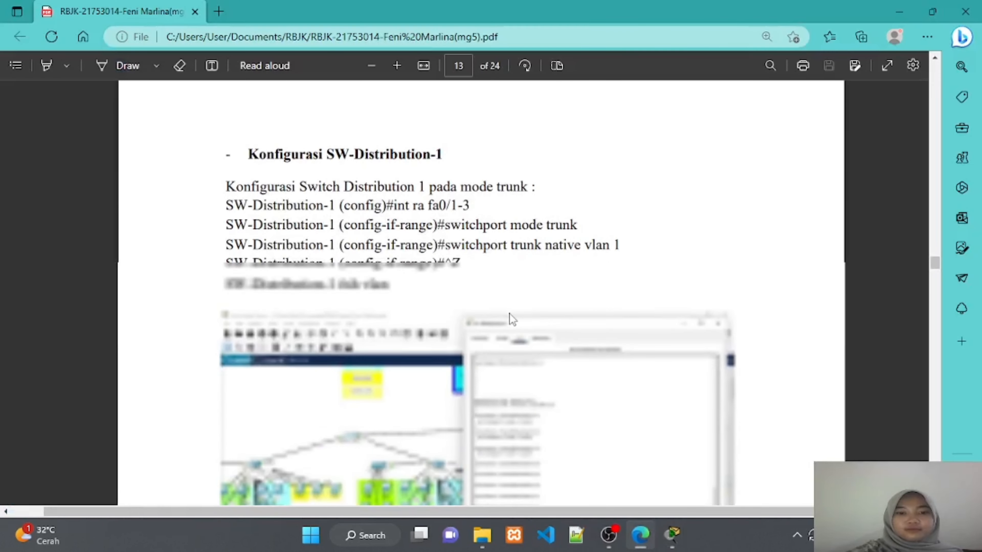
{"action": "scroll", "coordinate": [512, 319], "scroll_direction": "down", "scroll_amount": 20}
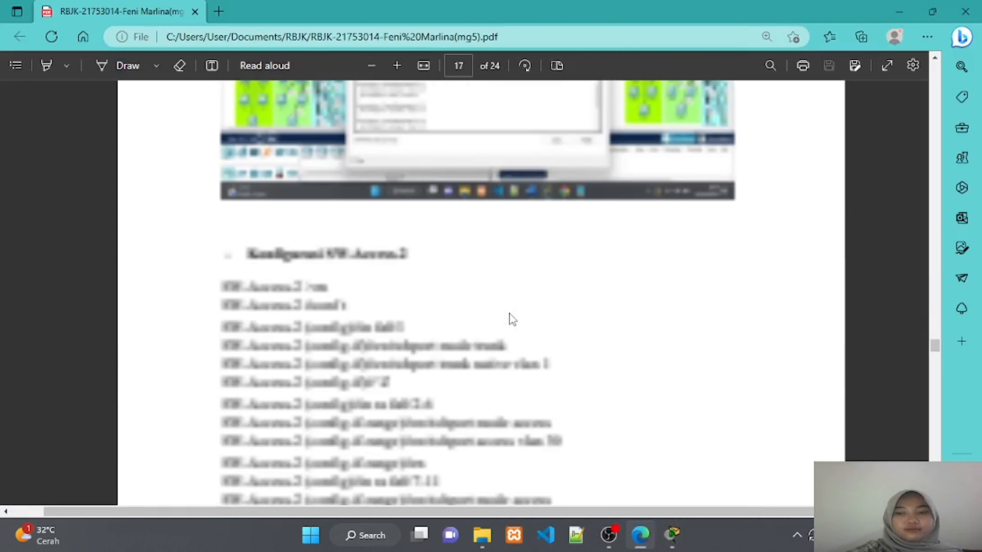
{"action": "scroll", "coordinate": [512, 319], "scroll_direction": "down", "scroll_amount": 20}
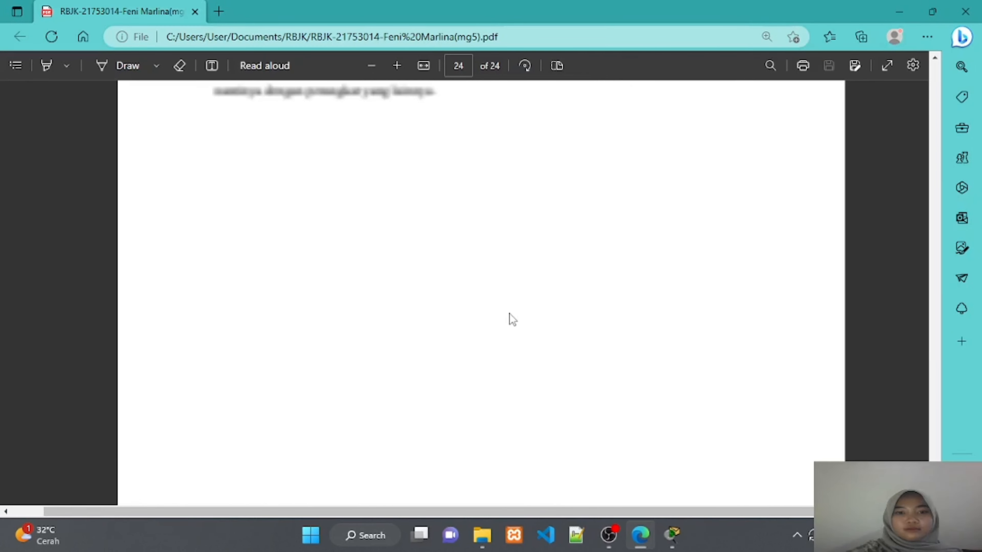
{"action": "scroll", "coordinate": [512, 319], "scroll_direction": "up", "scroll_amount": 3}
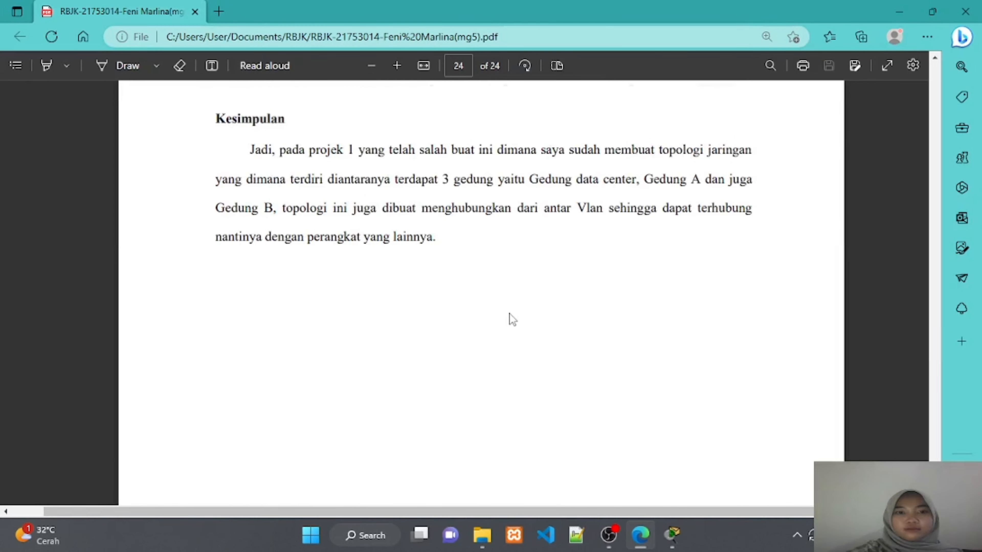
{"action": "scroll", "coordinate": [447, 177], "scroll_direction": "up", "scroll_amount": 2}
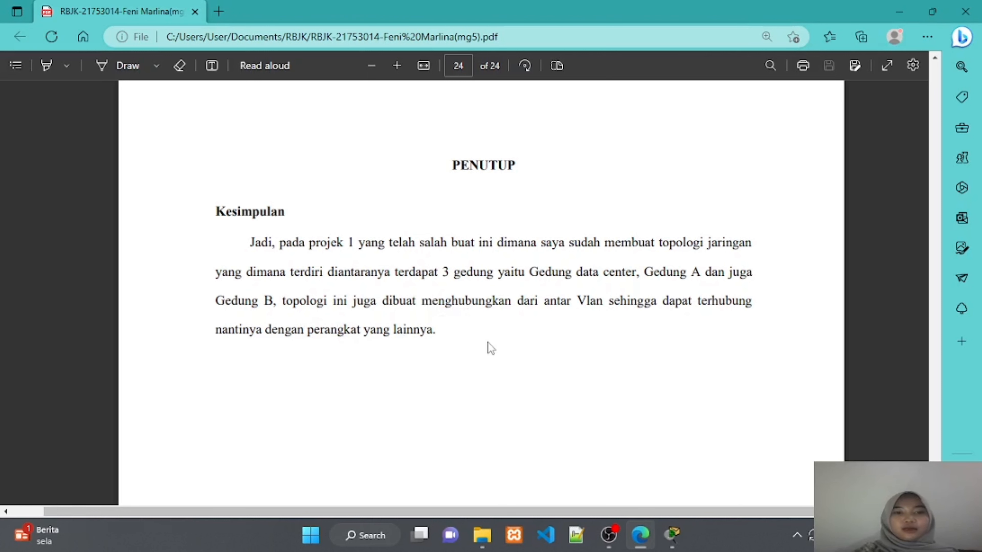
{"action": "mouse_move", "coordinate": [670, 541]}
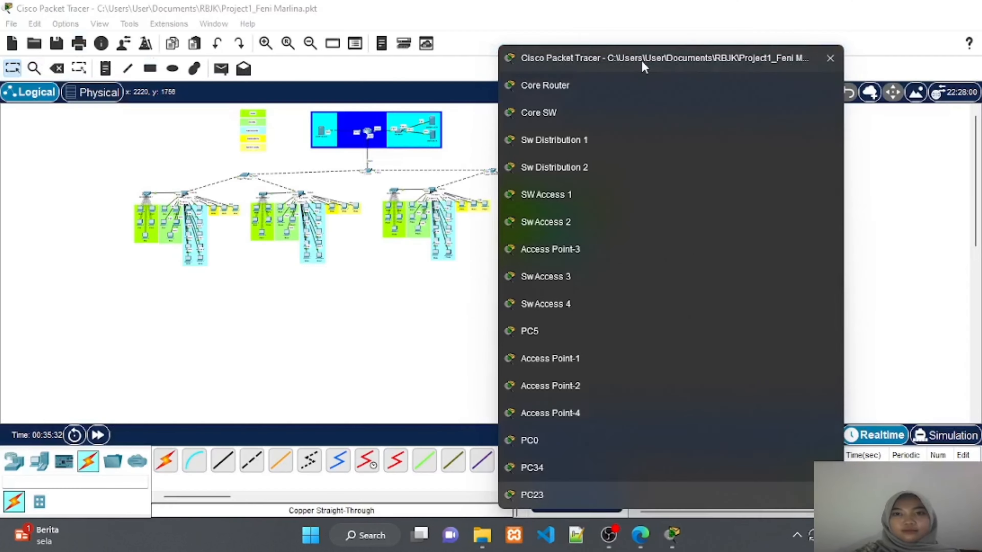
{"action": "left_click", "coordinate": [642, 65]}
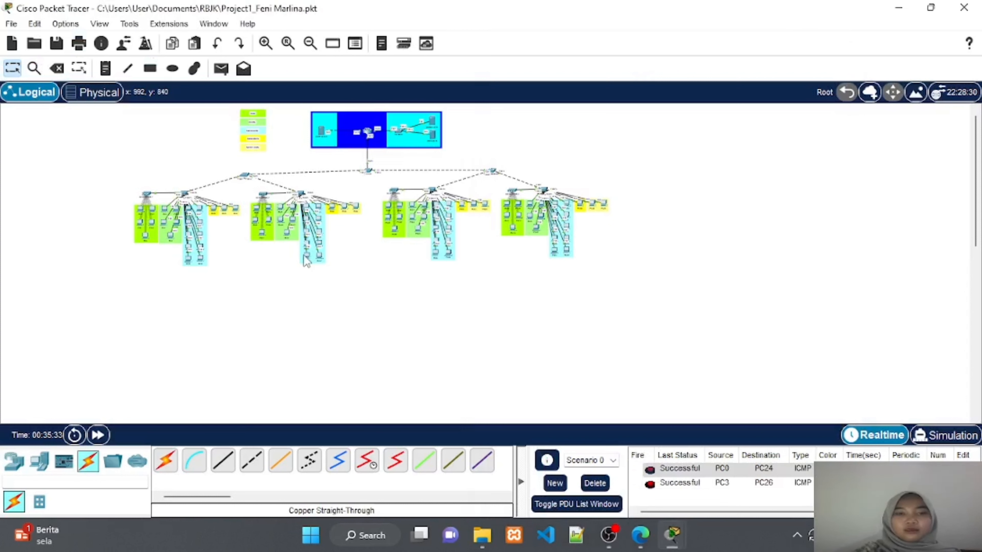
{"action": "mouse_move", "coordinate": [305, 261]}
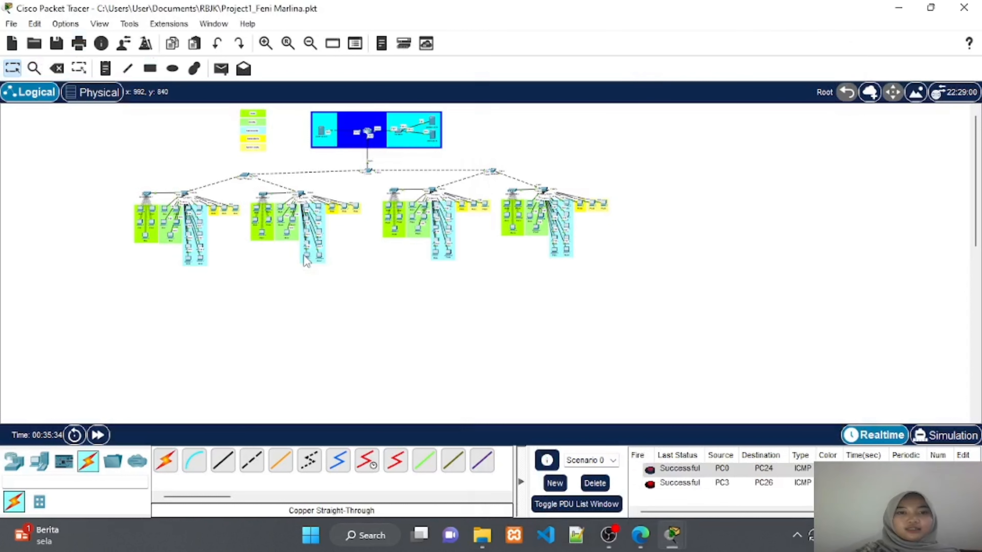